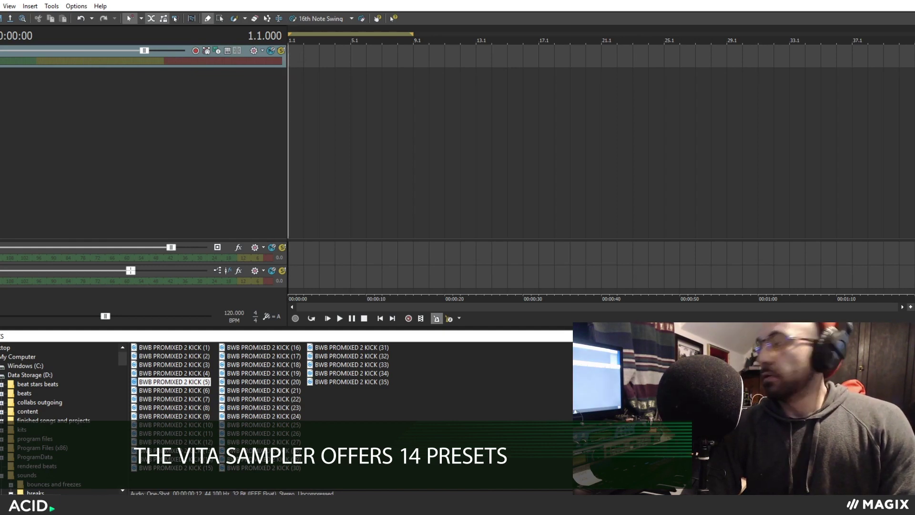
- Look through the Vita Sampler's sound menu, including its load option, and close the sampler
click(5, 247)
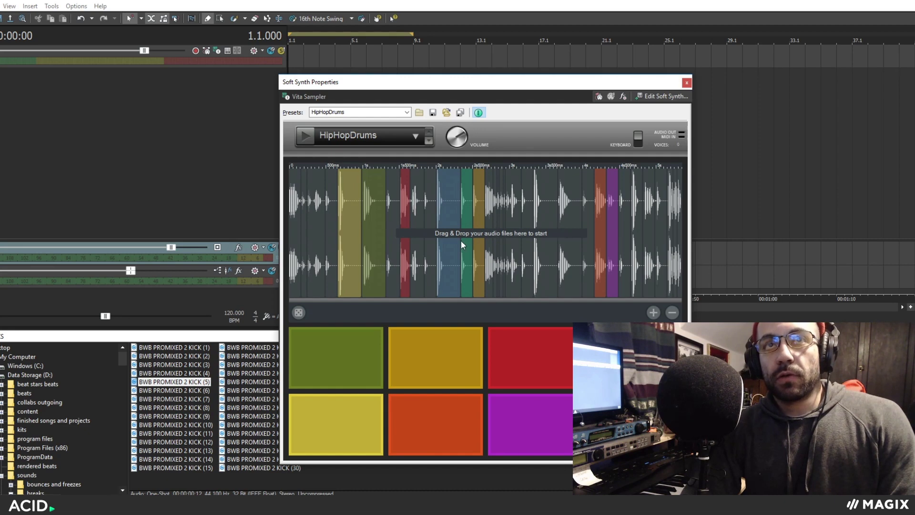
click(416, 137)
click(412, 190)
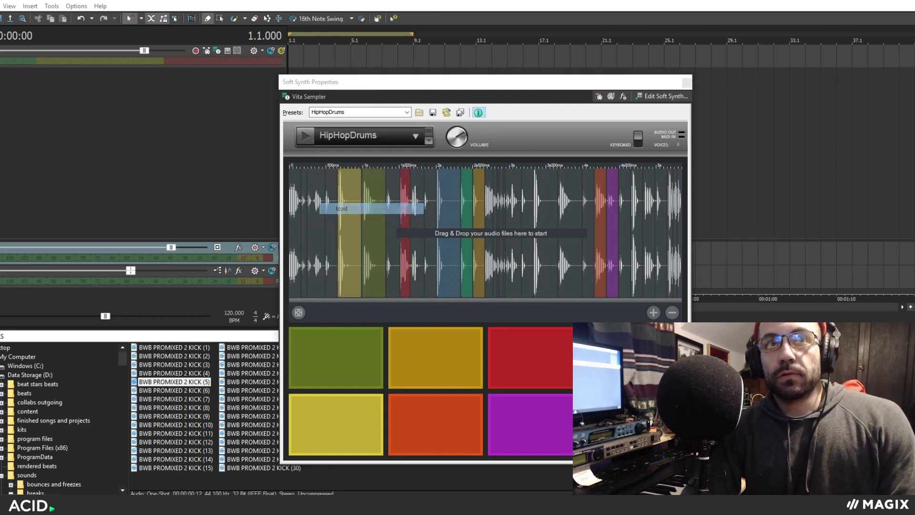
key(Escape)
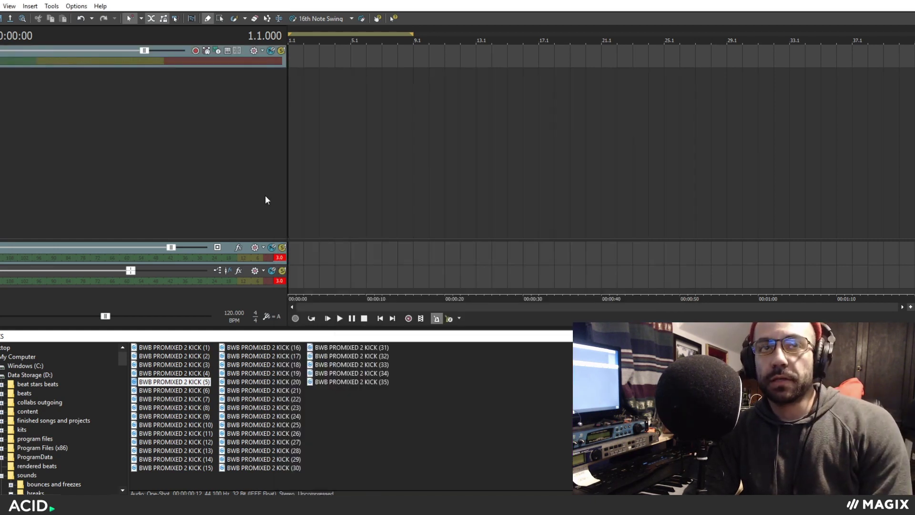
- Delete the existing synth track and place the 5. Bonita_90_bpm sample from the Comps folder at the start of a new track
key(Delete)
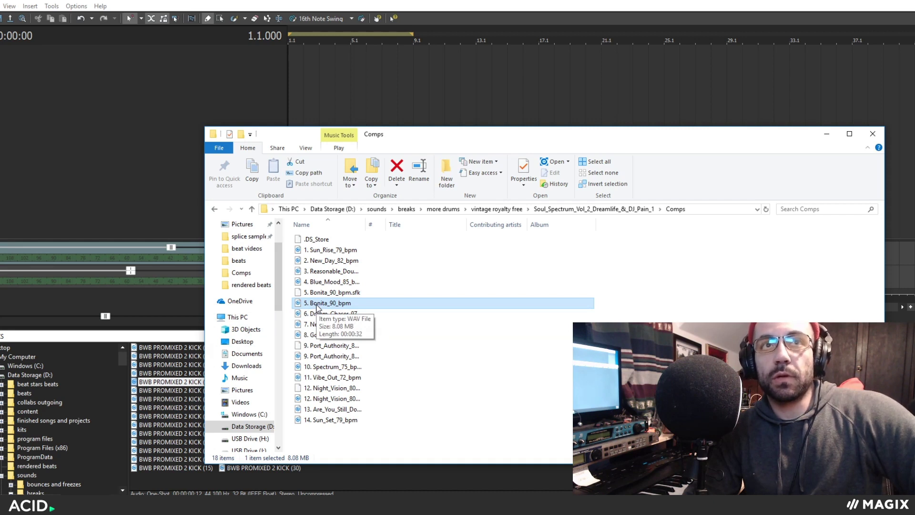
drag(317, 305, 241, 77)
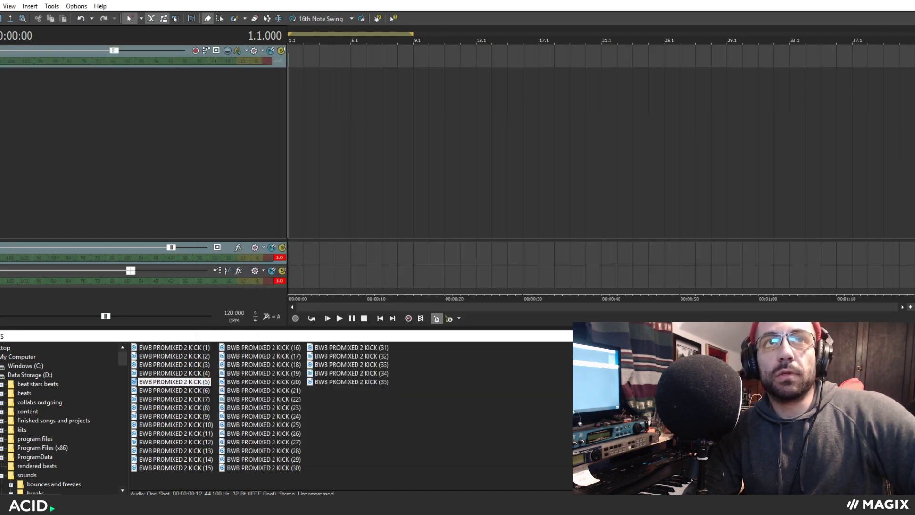
drag(304, 44, 303, 50)
- Set the project tempo to 90 BPM
click(243, 314)
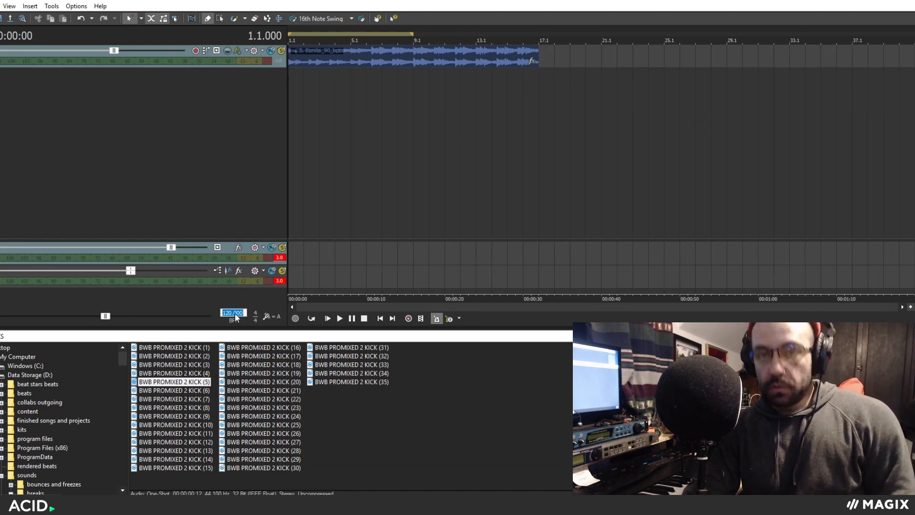
text(90)
key(Return)
- Play the Bonita sample and lower its track volume to about -2.8 dB
key(space)
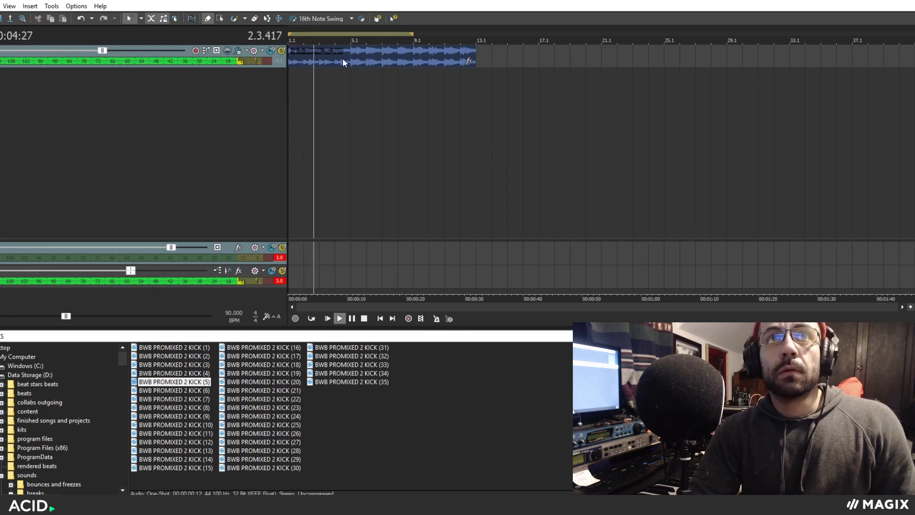
drag(109, 54, 92, 53)
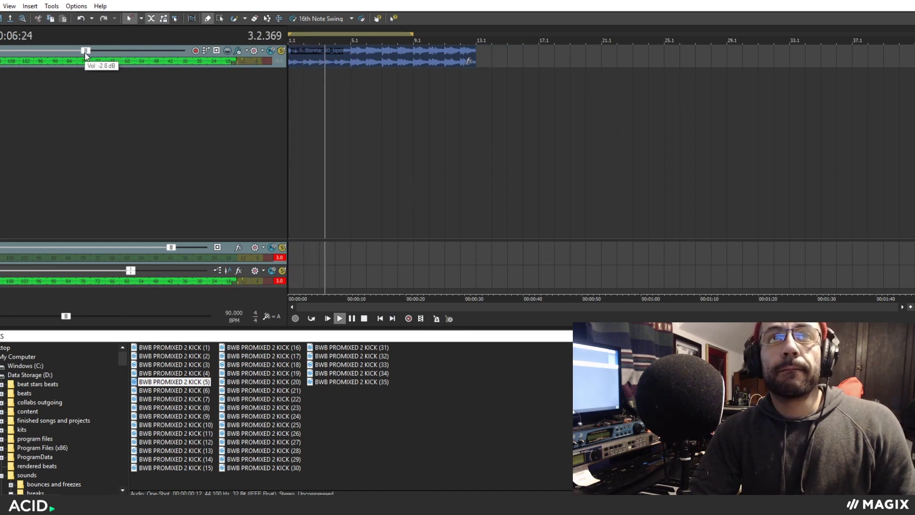
click(358, 60)
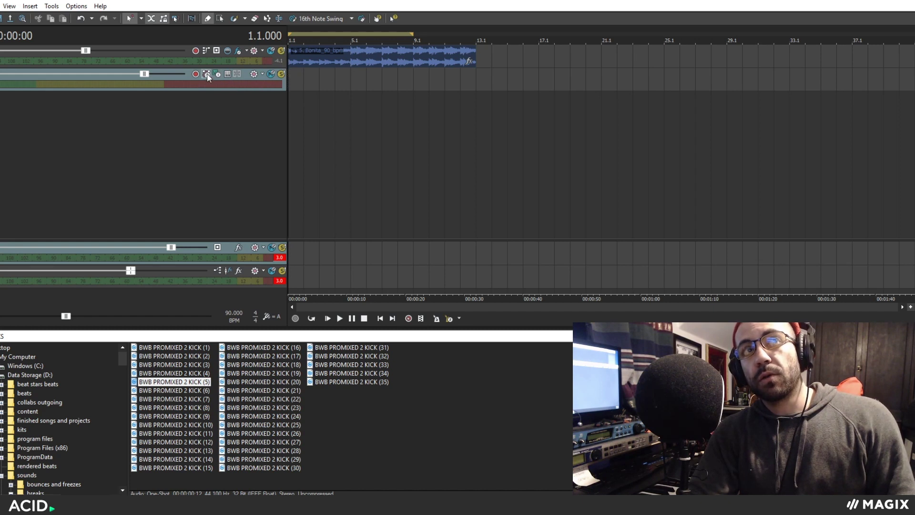
- Record a two-bar MIDI part on the second track over the sample and place the cursor at its end, 3.1
key(ctrl+r)
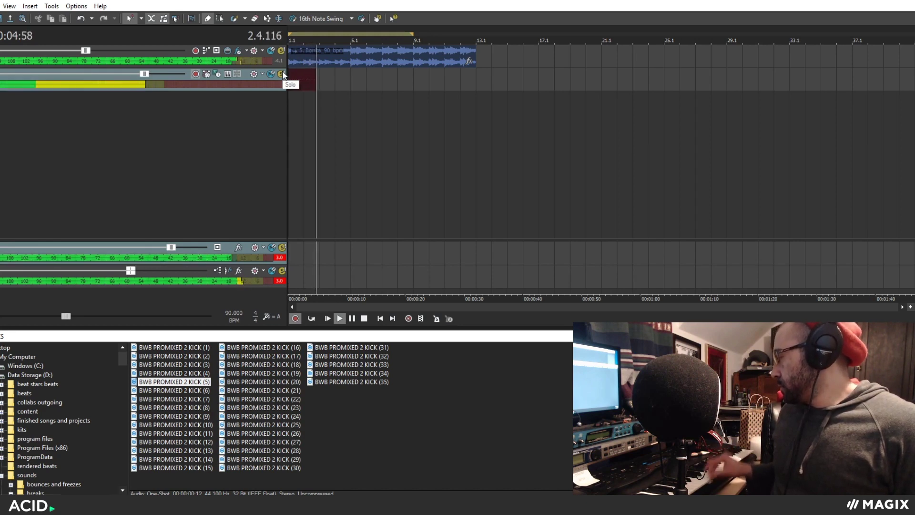
key(space)
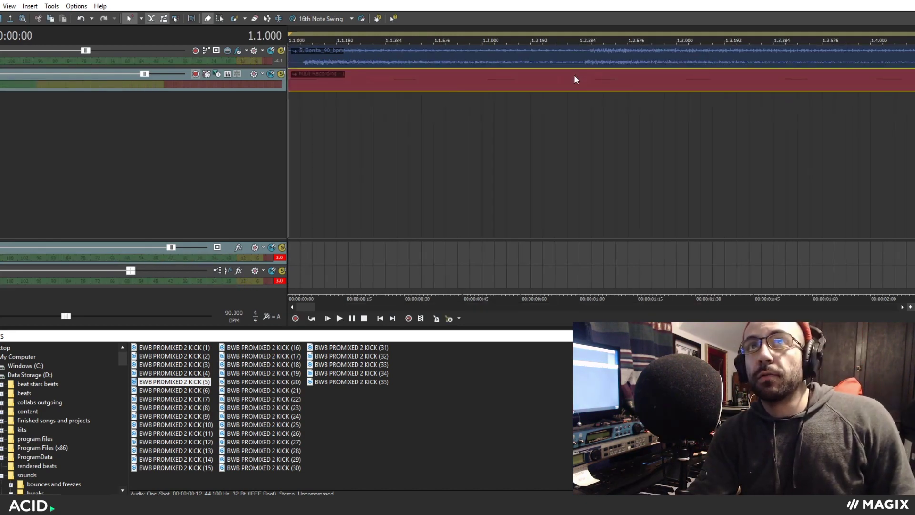
click(681, 82)
scroll(667, 82, down, 2)
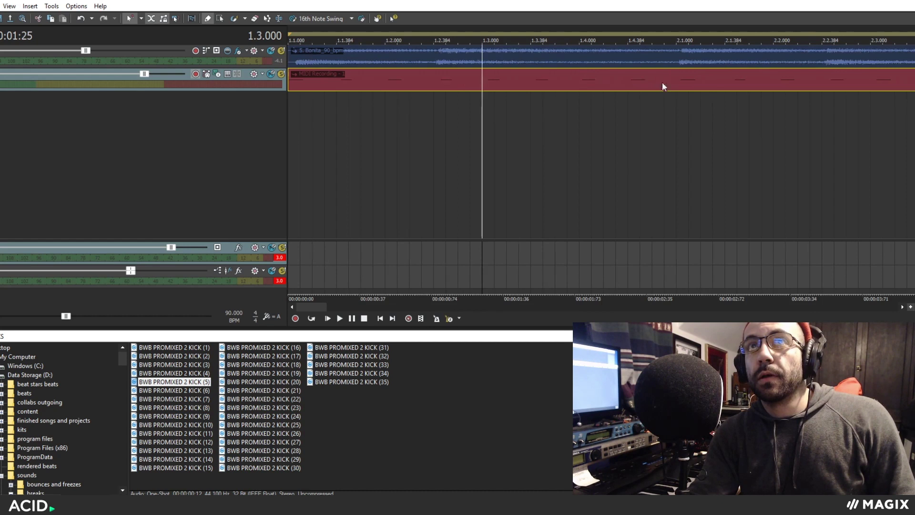
scroll(662, 84, down, 3)
click(546, 88)
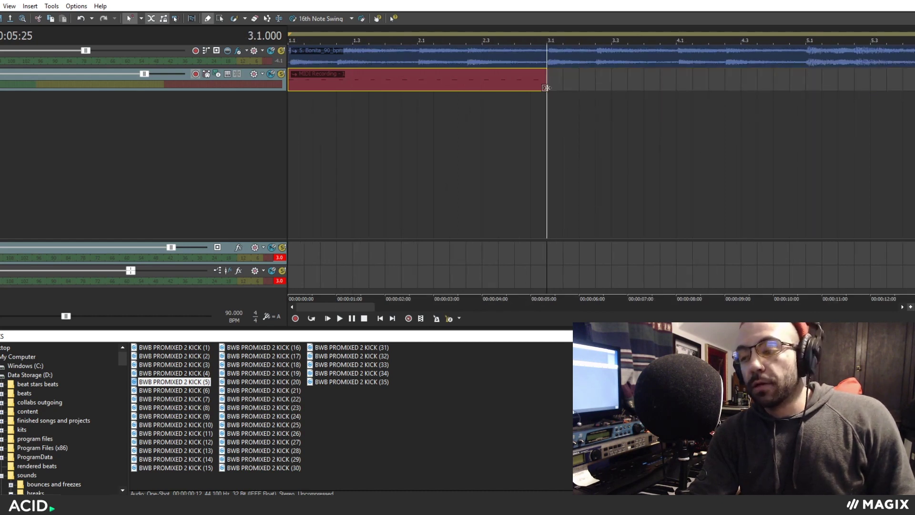
- Paste five back-to-back copies of the two-bar MIDI recording from 3.1 up to 13.1
scroll(551, 83, down, 2)
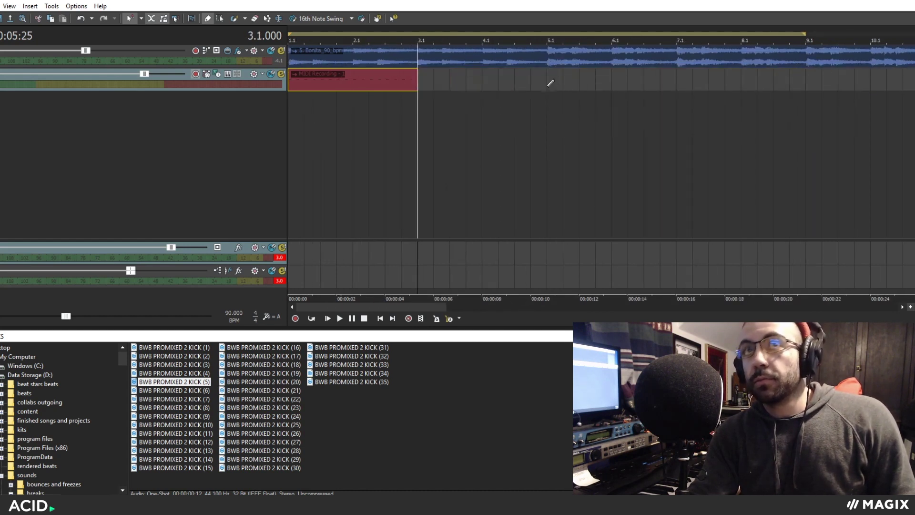
click(407, 83)
click(416, 83)
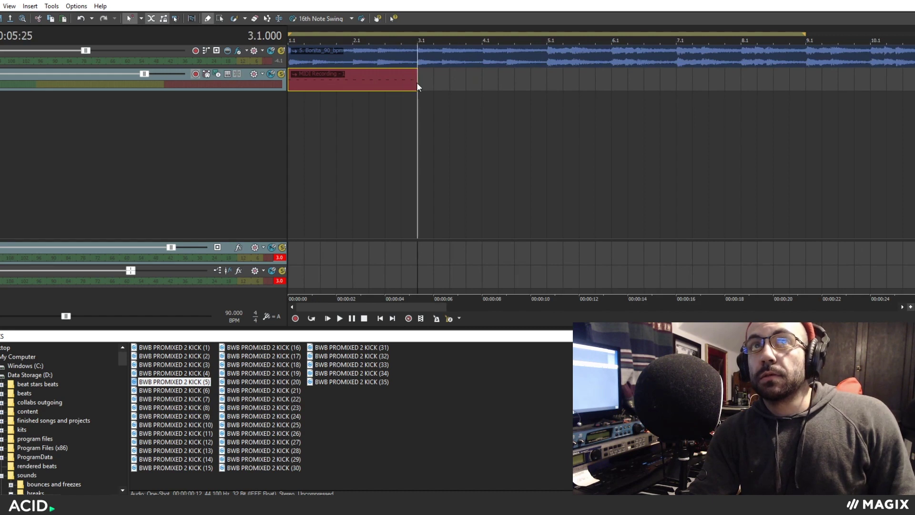
key(ctrl+v)
key(ctrl+v)
scroll(419, 135, down, 3)
key(ctrl+v)
key(ctrl+v)
key(ctrl+v)
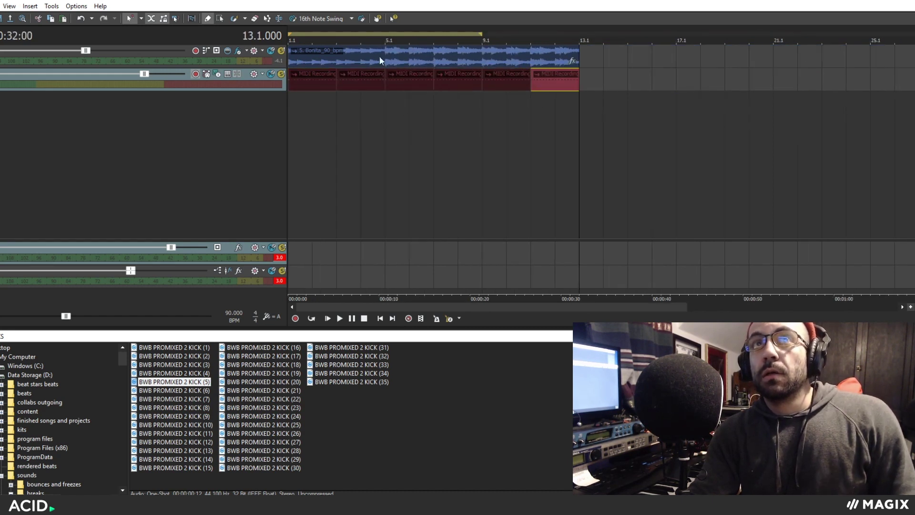
- Erase the sample and MIDI events after 9.1 on both tracks and return to the Draw tool
click(254, 19)
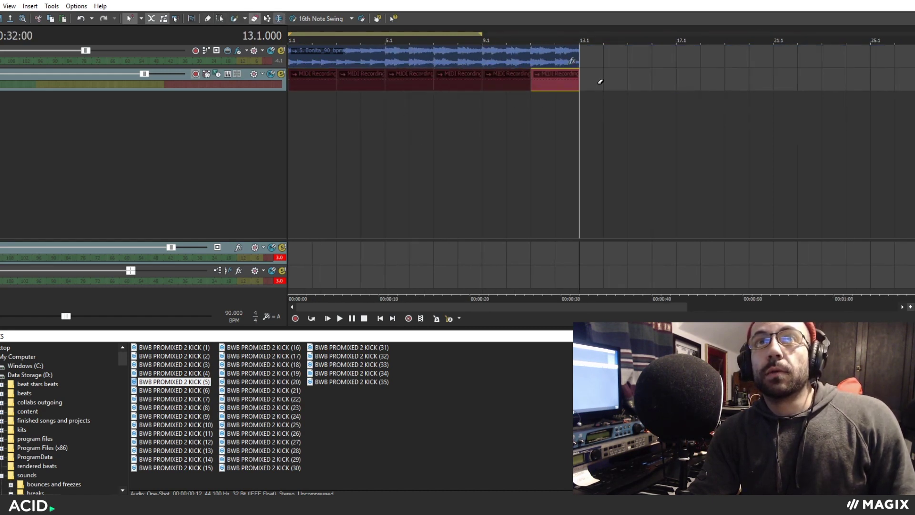
mouse_move(593, 66)
mouse_down()
mouse_move(503, 63)
mouse_move(517, 86)
mouse_move(583, 87)
mouse_up()
click(207, 18)
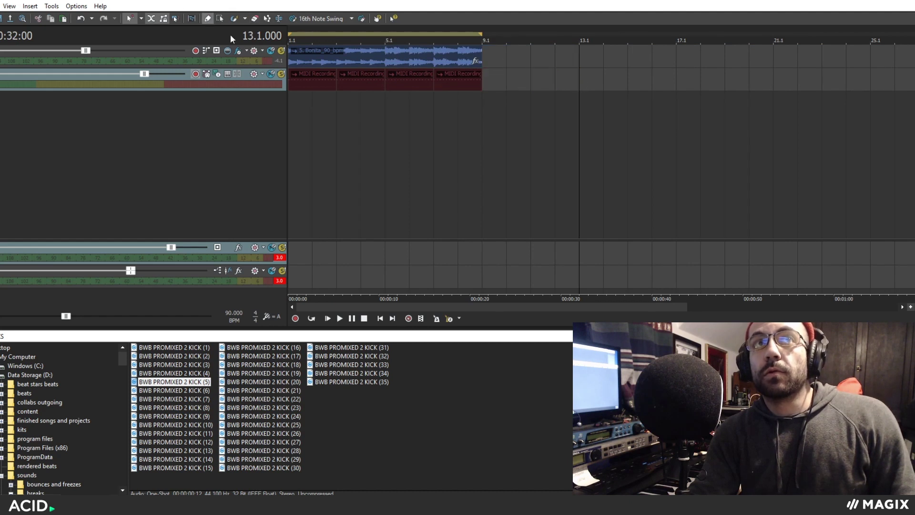
- Add BWB PROMIXED 2 KICK (5) as a new track and draw one kick hit at 1.1
click(300, 86)
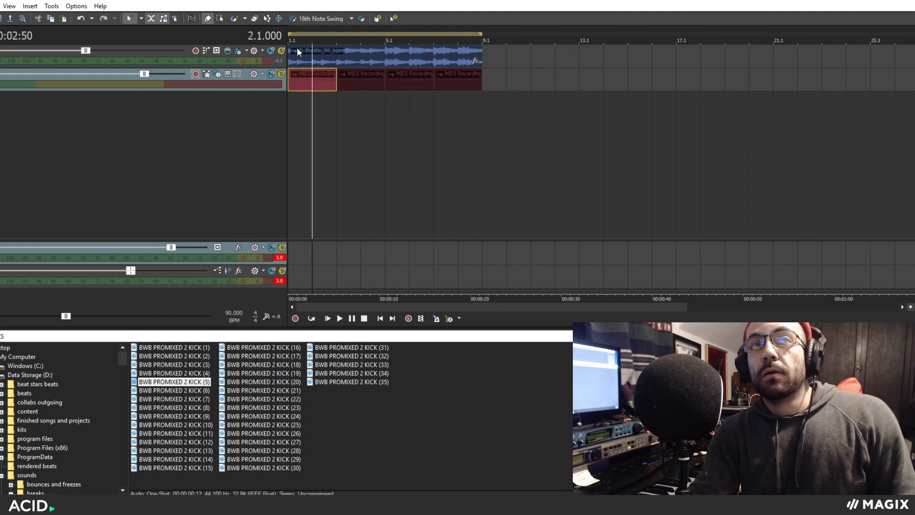
click(288, 85)
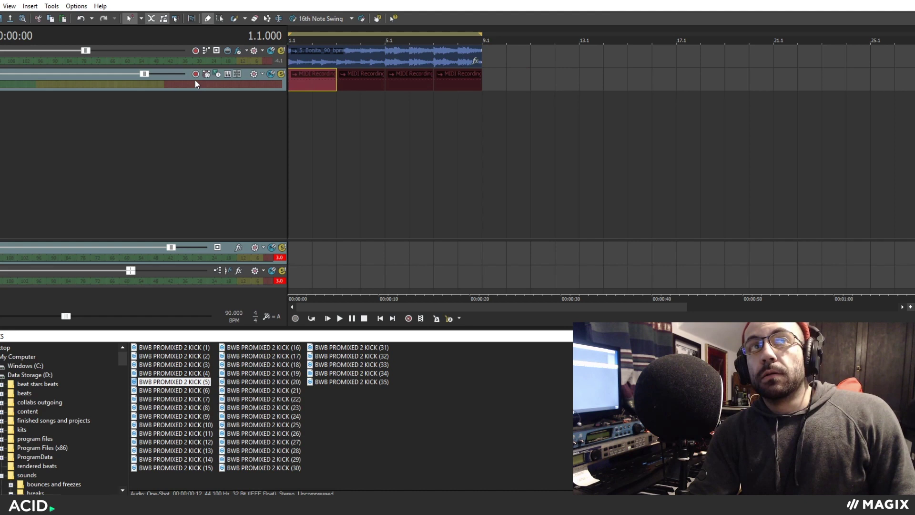
right_click(212, 106)
click(198, 130)
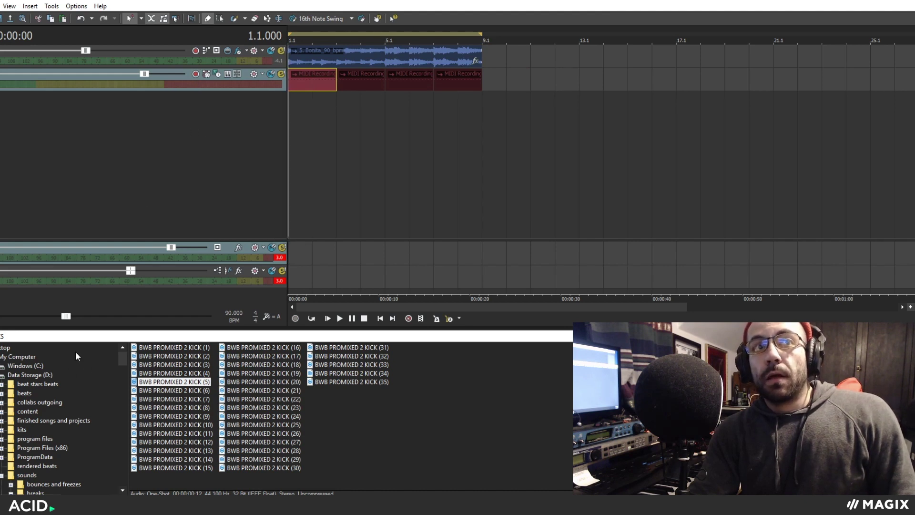
drag(195, 382, 294, 132)
scroll(351, 249, up, 5)
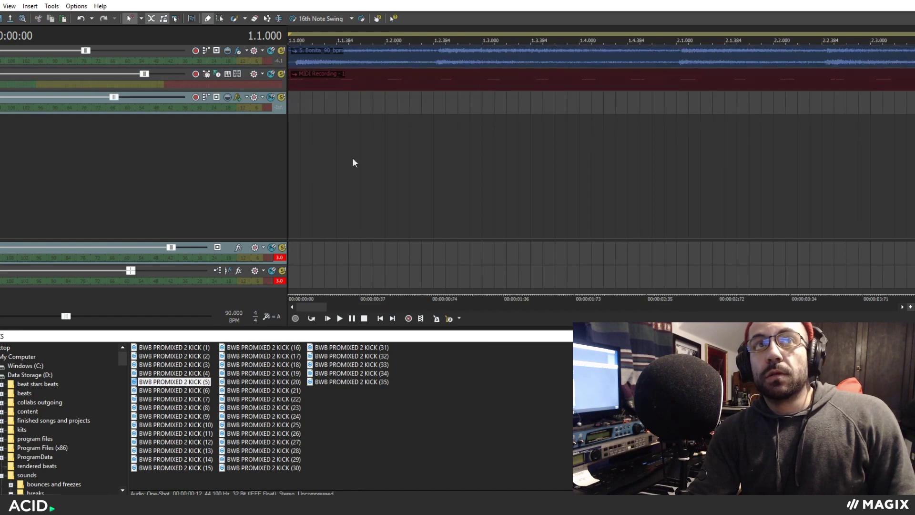
click(295, 103)
- Play the arrangement from the start to hear where the kick hits belong
key(space)
key(space)
key(space)
scroll(368, 232, down, 2)
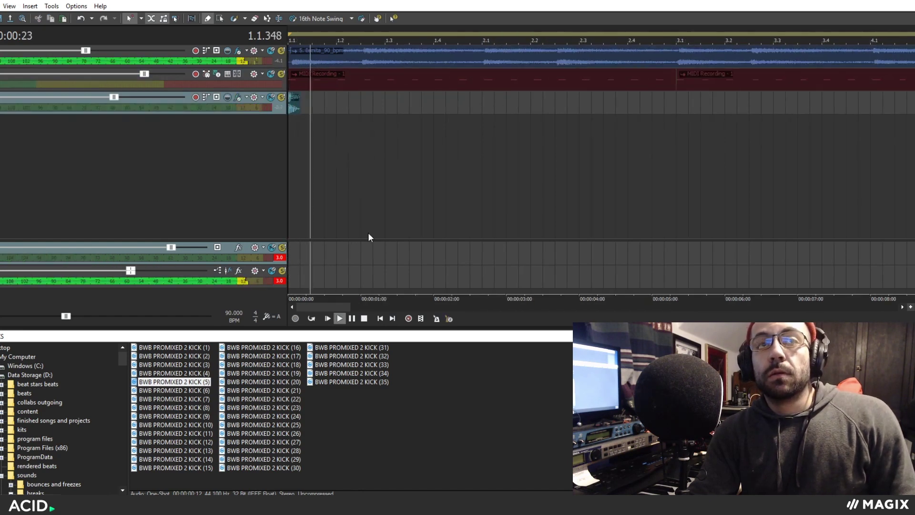
key(space)
key(space)
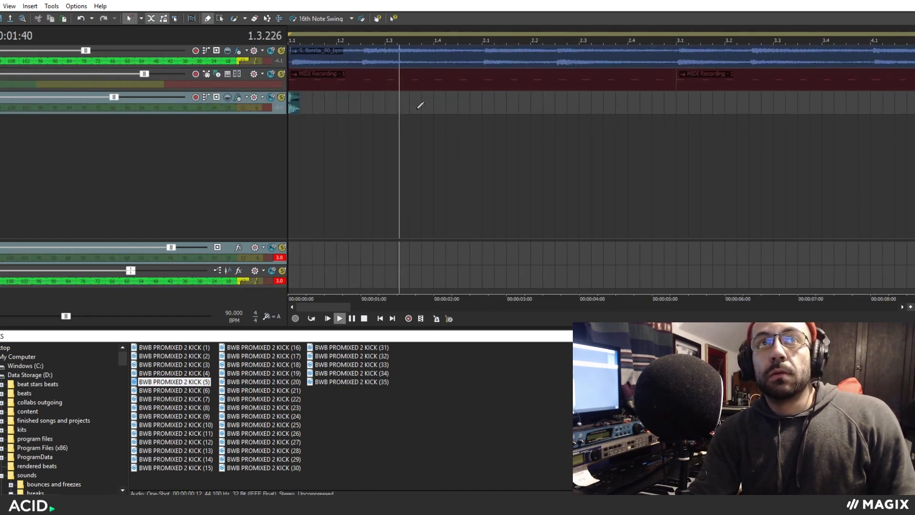
key(space)
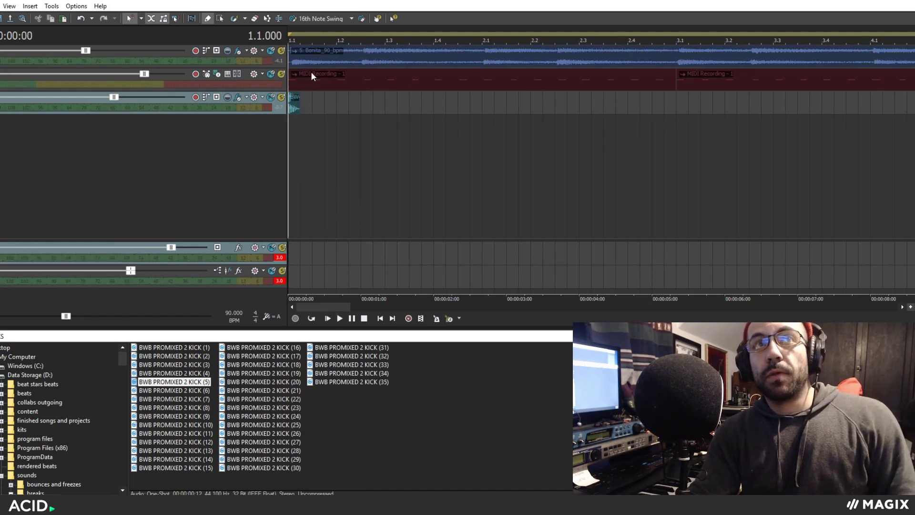
- Draw extra kick hits from 1.2 through 2.1 on the kick track
click(210, 20)
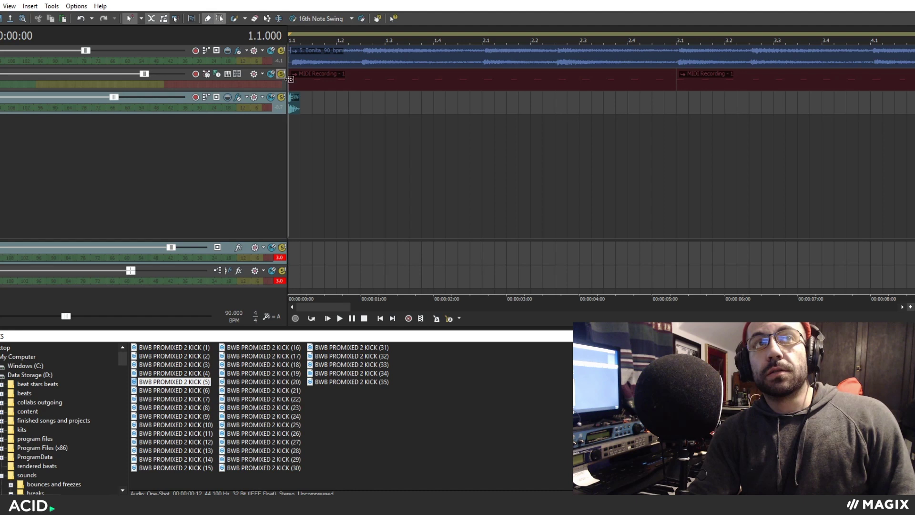
click(339, 101)
click(399, 102)
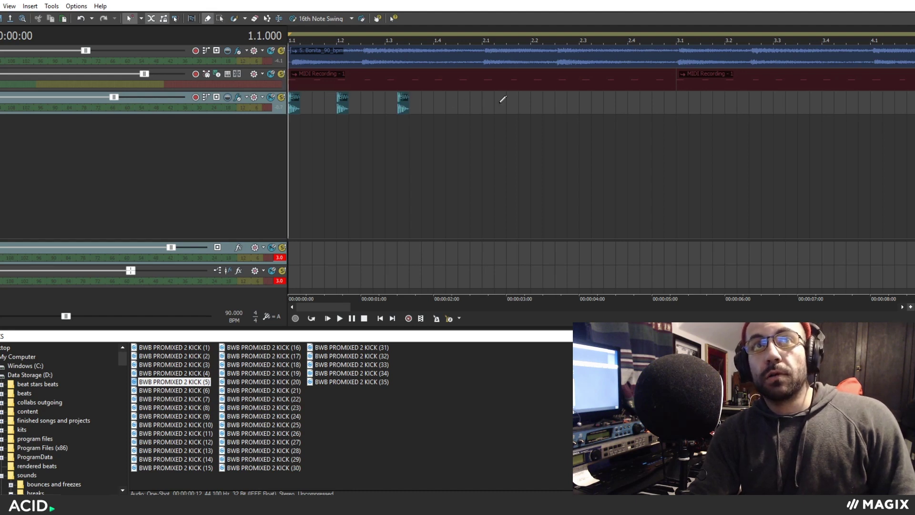
click(431, 89)
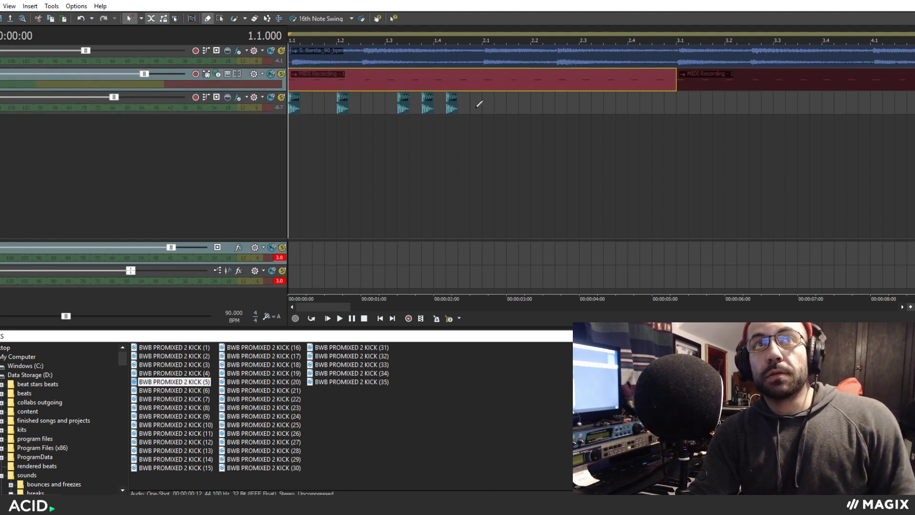
- Delete all kick hits after the first one and return to the Draw tool
click(219, 18)
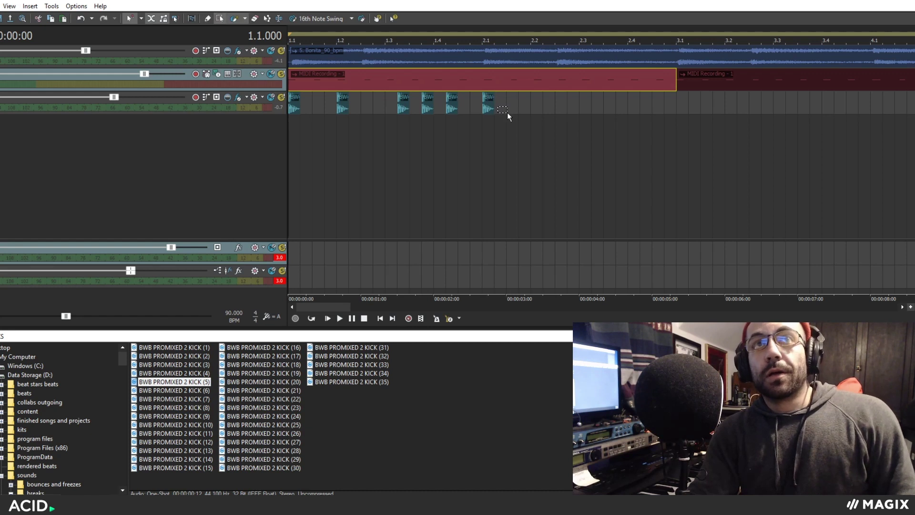
drag(506, 116, 328, 95)
key(Delete)
click(207, 18)
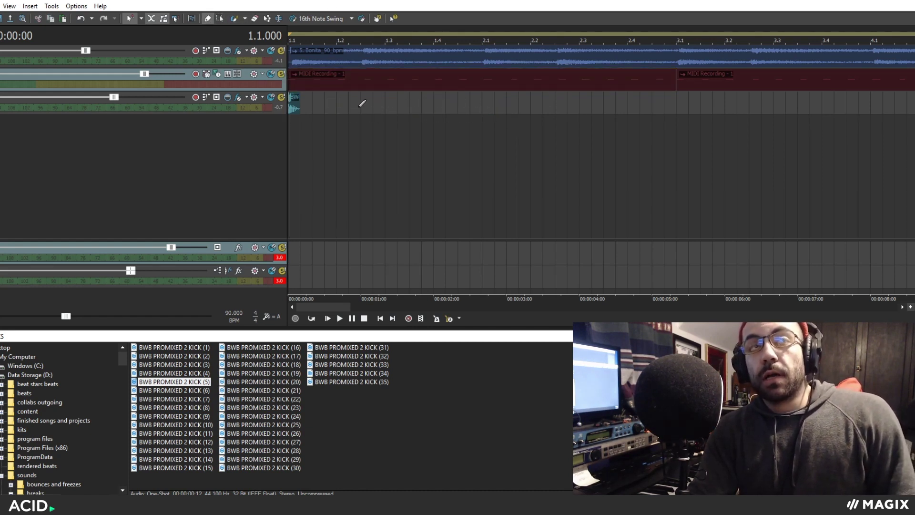
- Add the DantesInfernoSNR snare at 1.2 on a new track, move that track above the kick track, and select the snare event
click(290, 112)
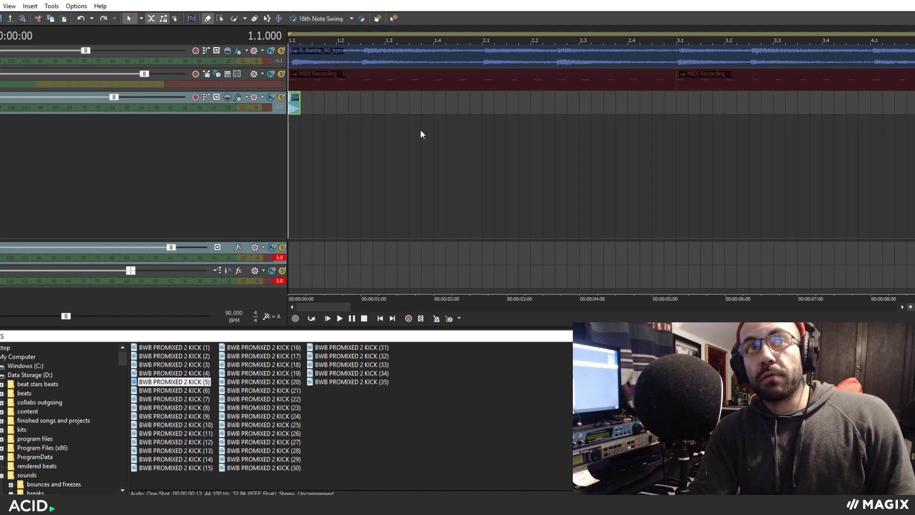
scroll(350, 122, down, 3)
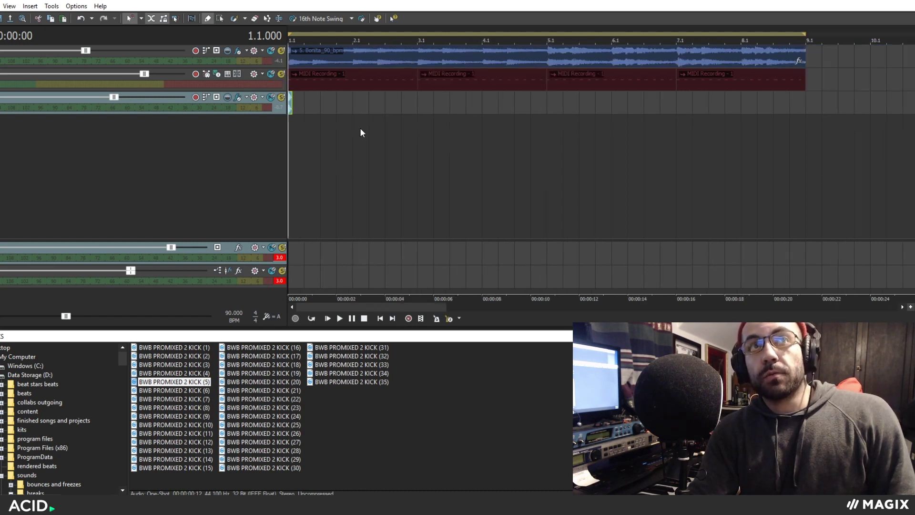
scroll(358, 127, up, 2)
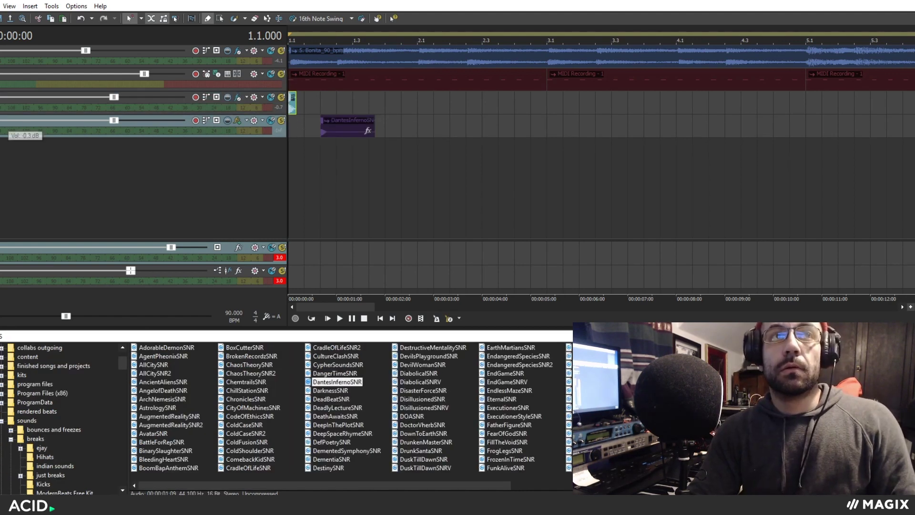
click(1, 102)
drag(1, 103, 10, 103)
click(330, 107)
scroll(331, 107, up, 3)
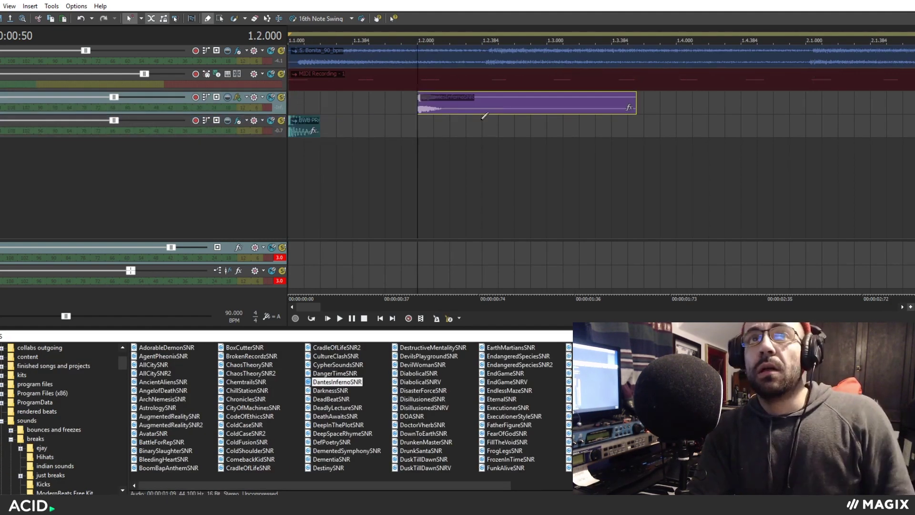
scroll(429, 107, down, 2)
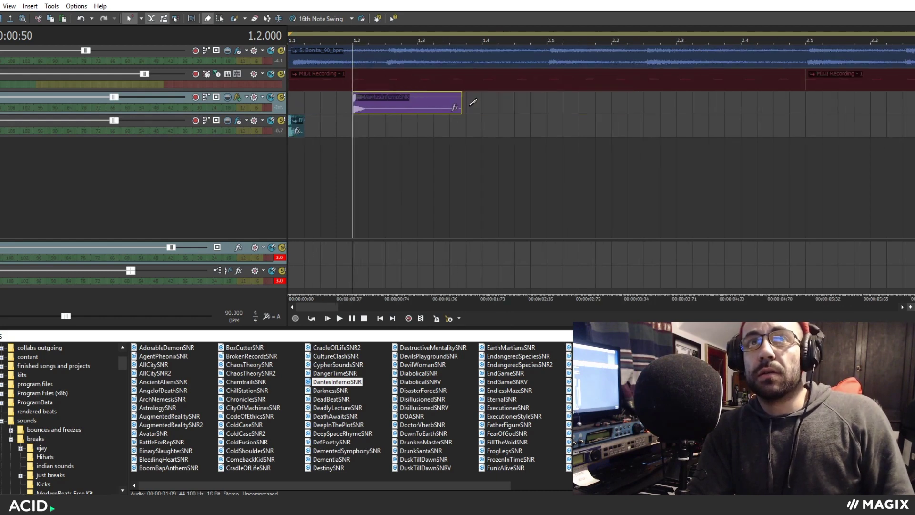
- Extend the snare event's end to 1.4, copy it, and paste three consecutive repeats up to 3.2
drag(462, 99, 483, 99)
click(482, 101)
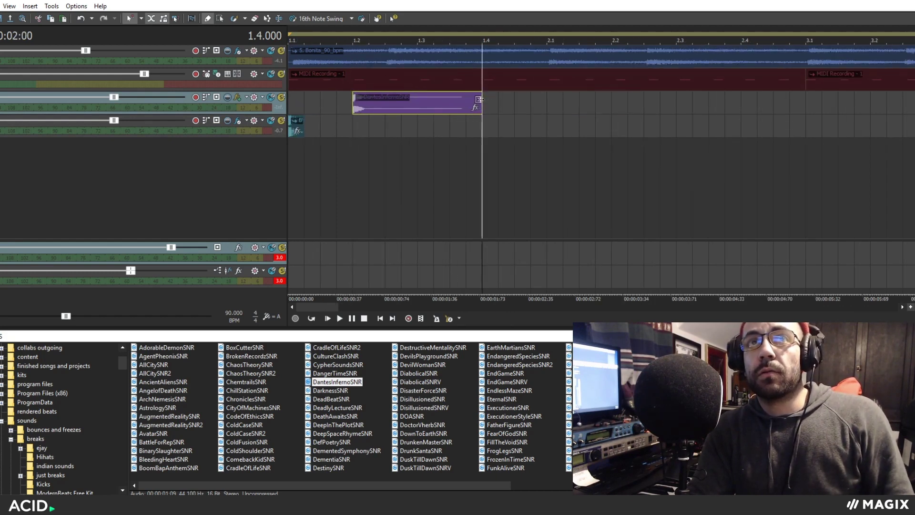
scroll(429, 116, down, 3)
key(ctrl+c)
key(ctrl+v)
key(ctrl+v)
key(ctrl+v)
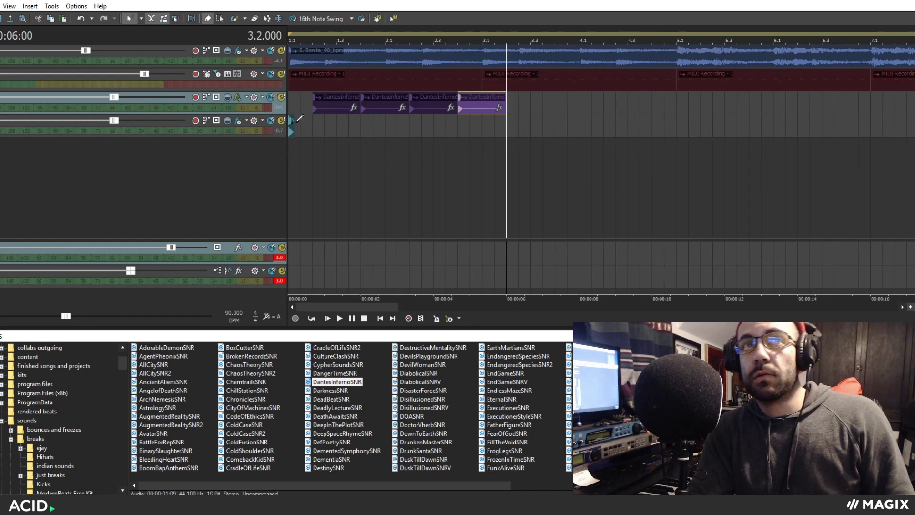
- Examine the start positions of the repeated snare events on the timeline, leaving the event effects unchanged
click(294, 106)
scroll(381, 157, up, 3)
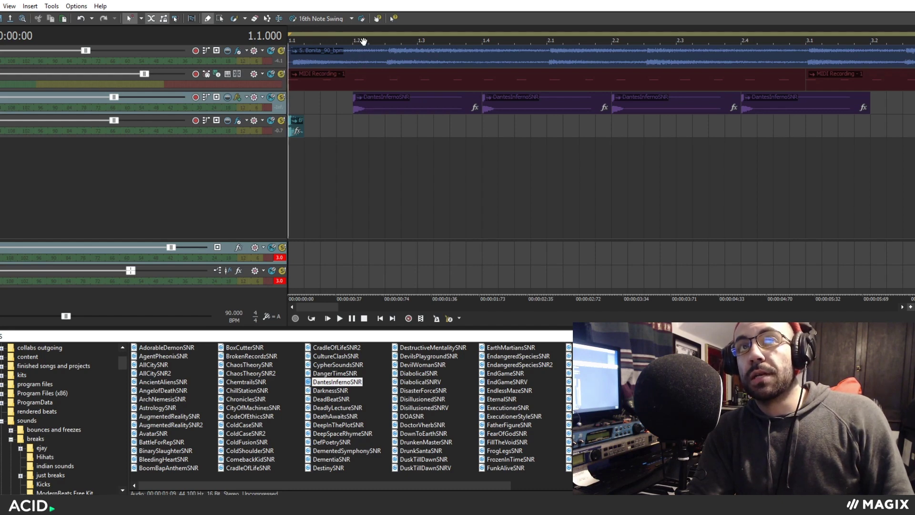
click(355, 109)
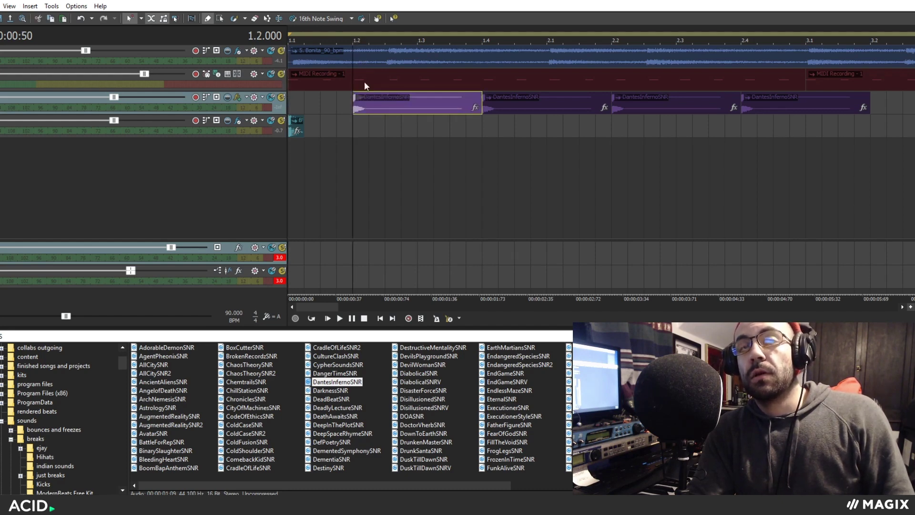
scroll(362, 96, down, 4)
scroll(367, 124, up, 2)
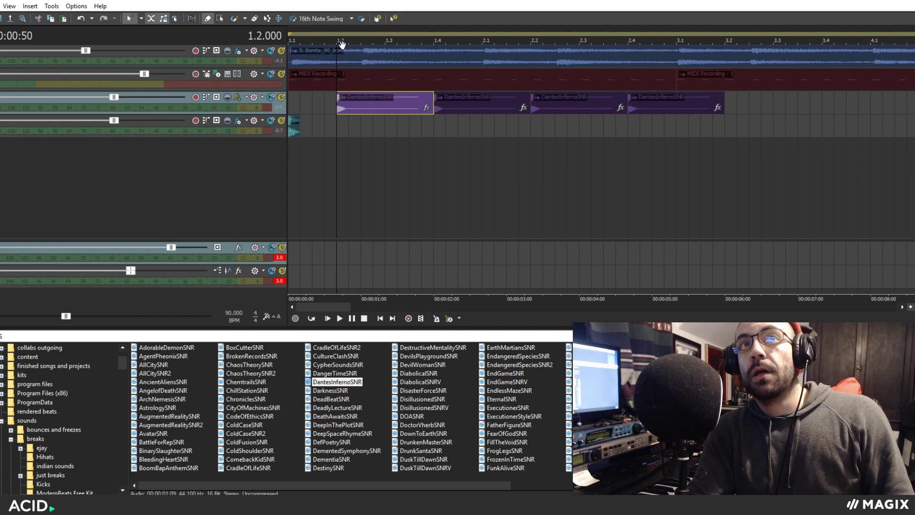
click(426, 107)
click(750, 132)
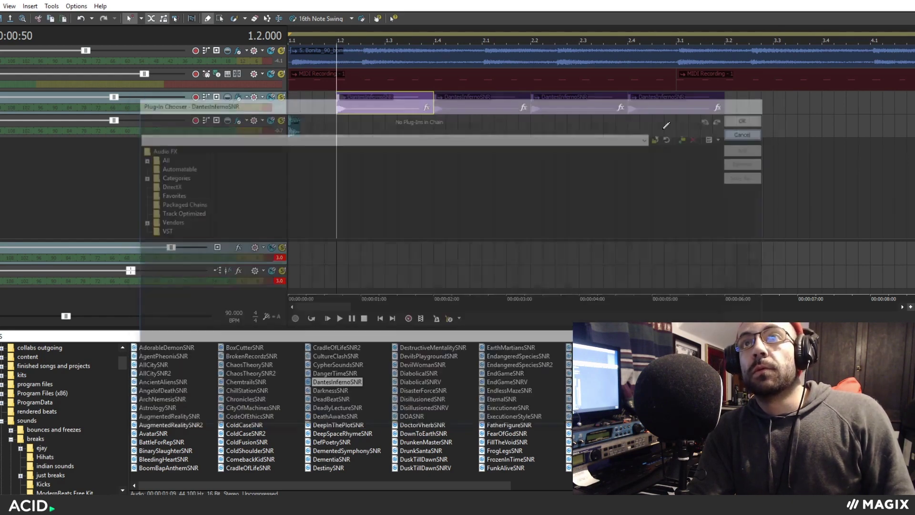
click(435, 95)
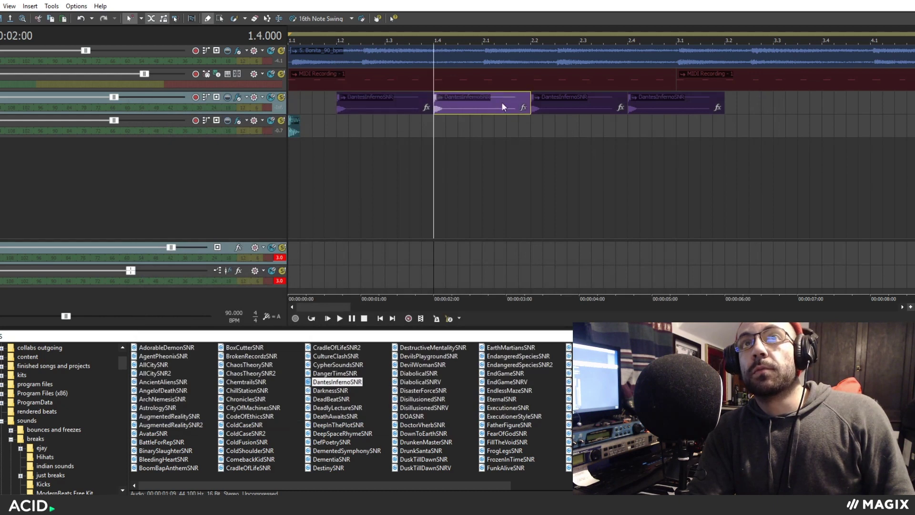
click(535, 99)
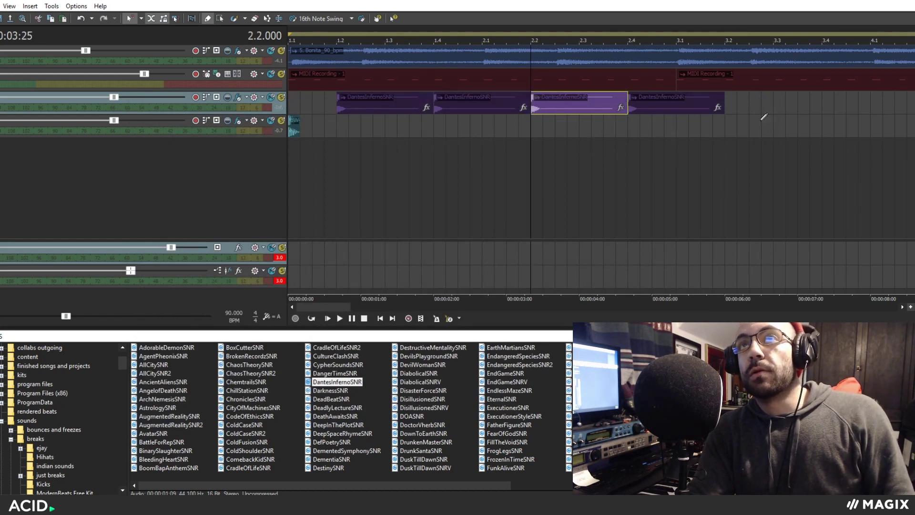
click(293, 102)
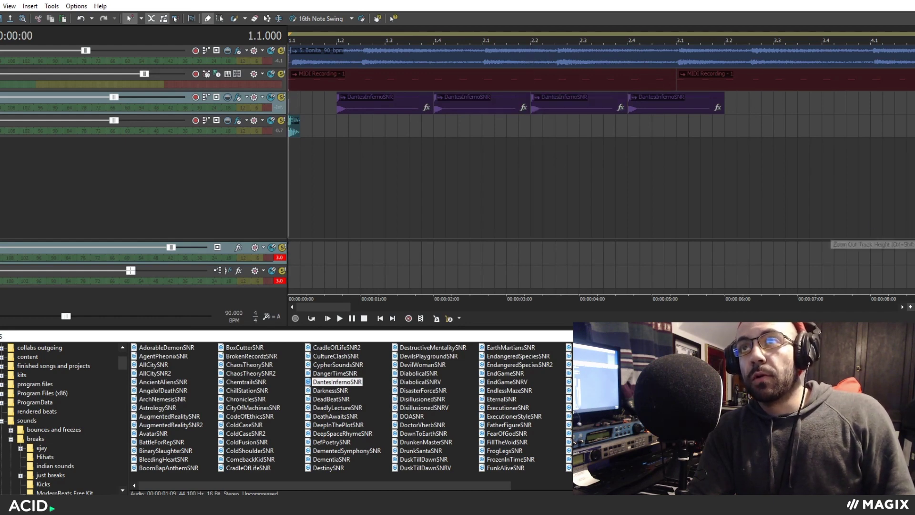
- Enlarge the track heights and play the arrangement from the start to hear the snares against the sample
key(shift+Up)
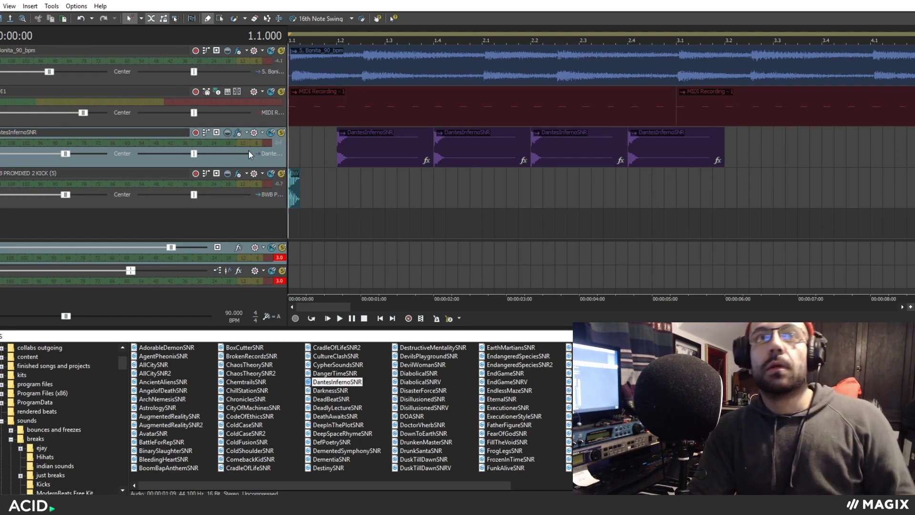
key(space)
scroll(464, 211, up, 2)
scroll(447, 210, down, 2)
scroll(437, 207, up, 1)
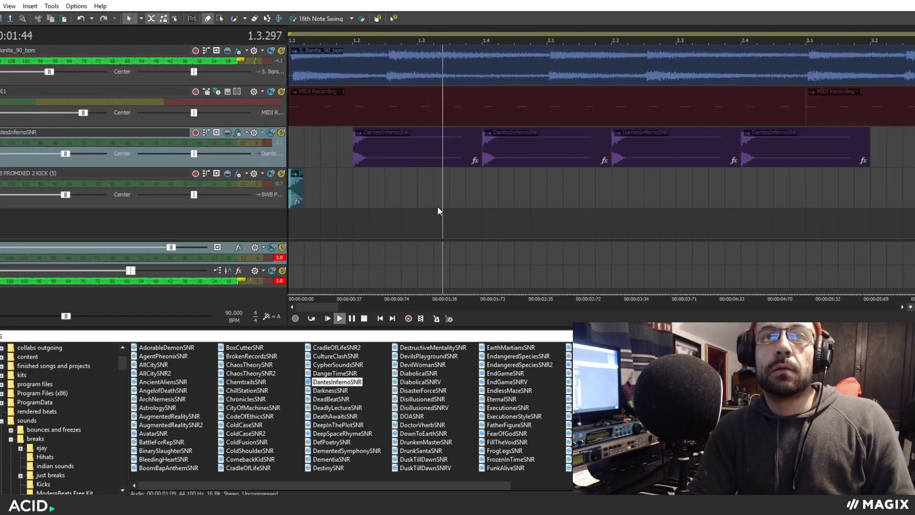
key(space)
key(space)
key(space)
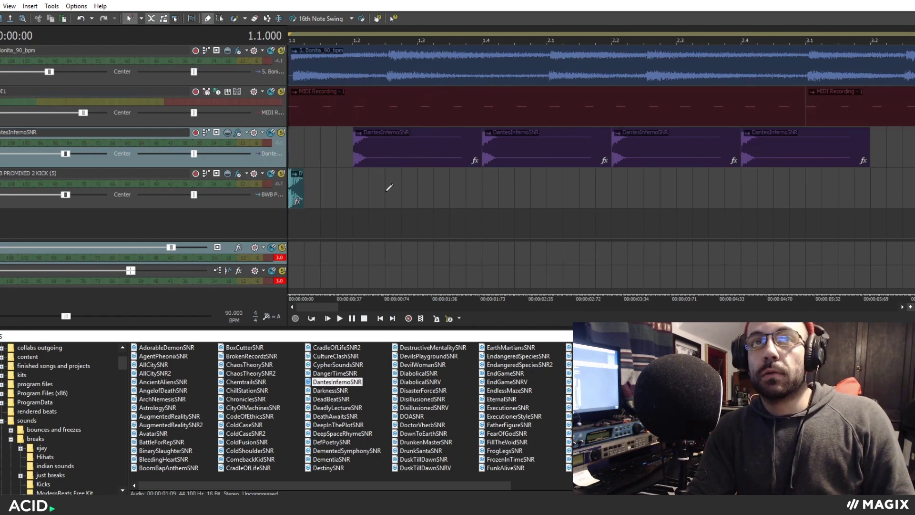
- Draw kick hits at 1.2.384, 2.1 and 2.2.384 on the kick track while listening to playback, and return to the start
click(387, 190)
key(space)
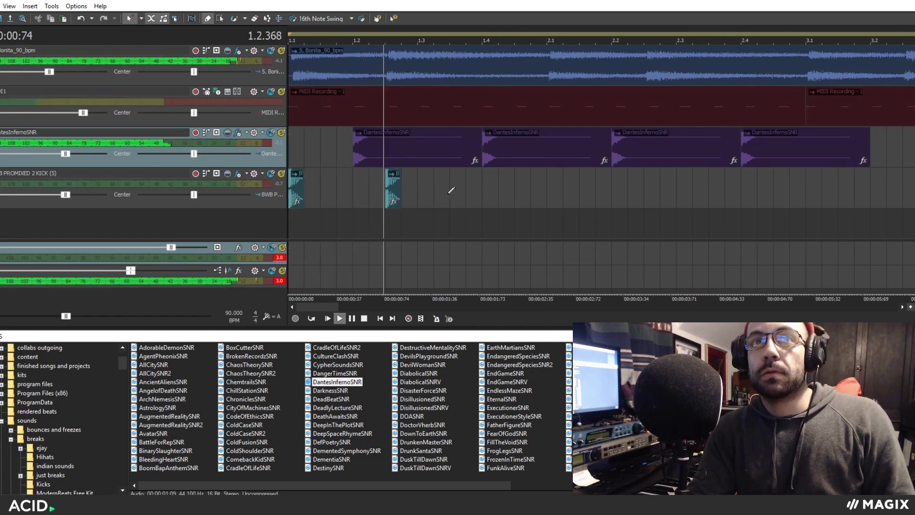
click(554, 189)
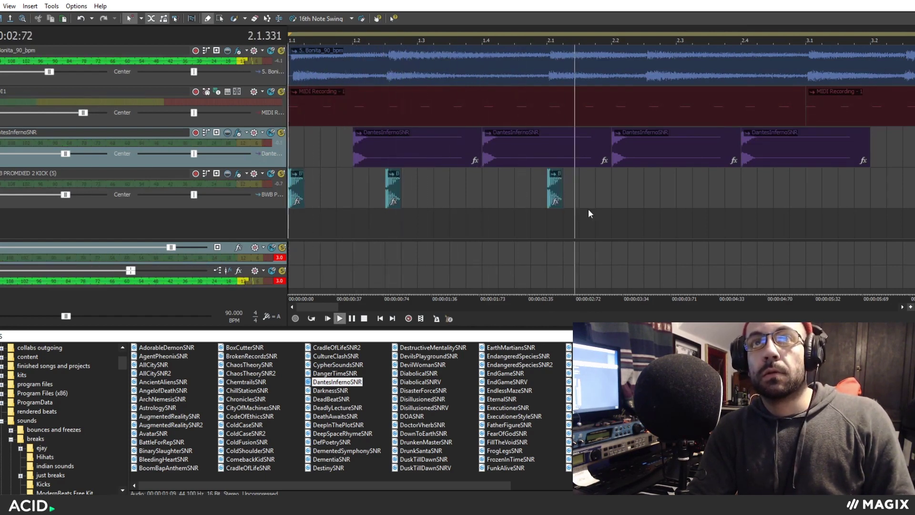
click(650, 191)
scroll(707, 222, down, 2)
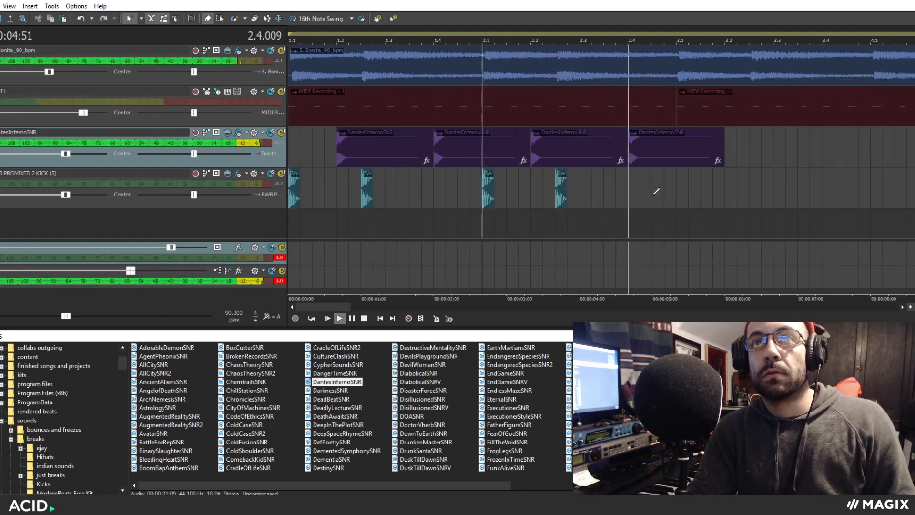
key(space)
key(Home)
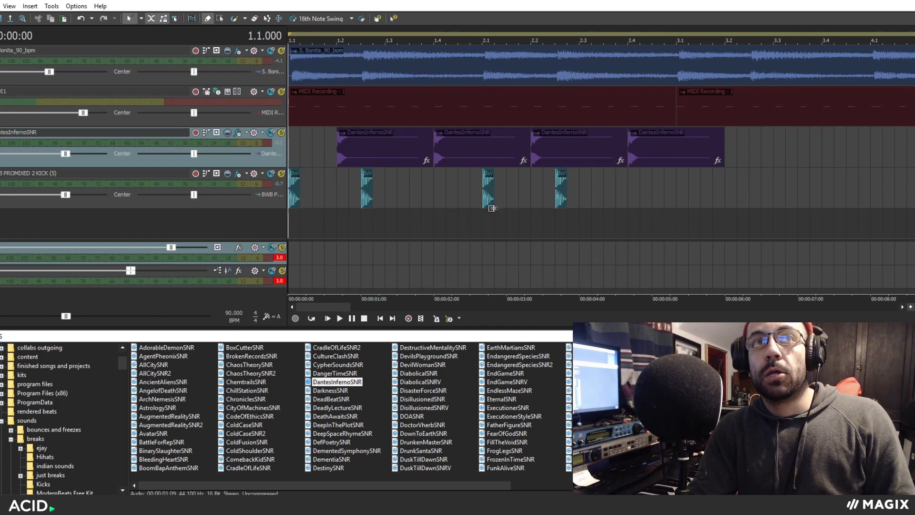
- Inspect the kick and snare placement closely and play the pattern from the start
scroll(585, 232, up, 2)
scroll(482, 190, up, 1)
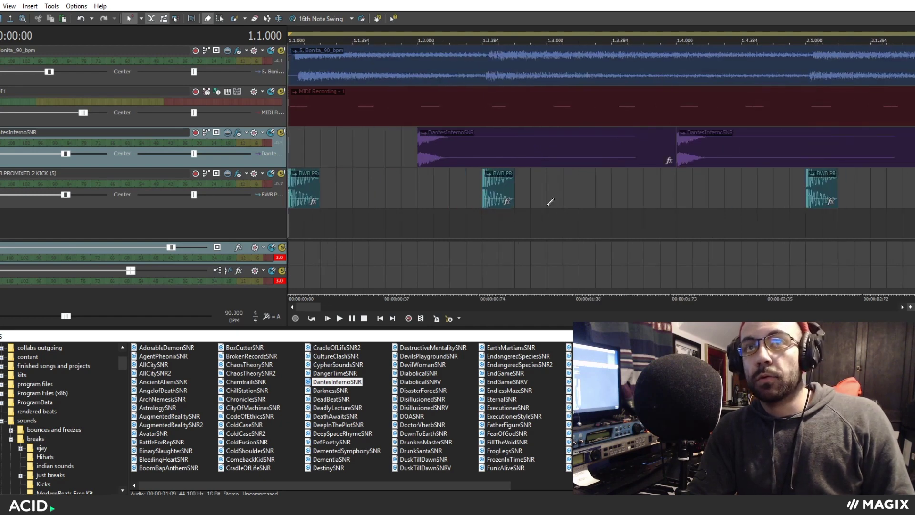
scroll(528, 195, down, 1)
scroll(484, 186, down, 2)
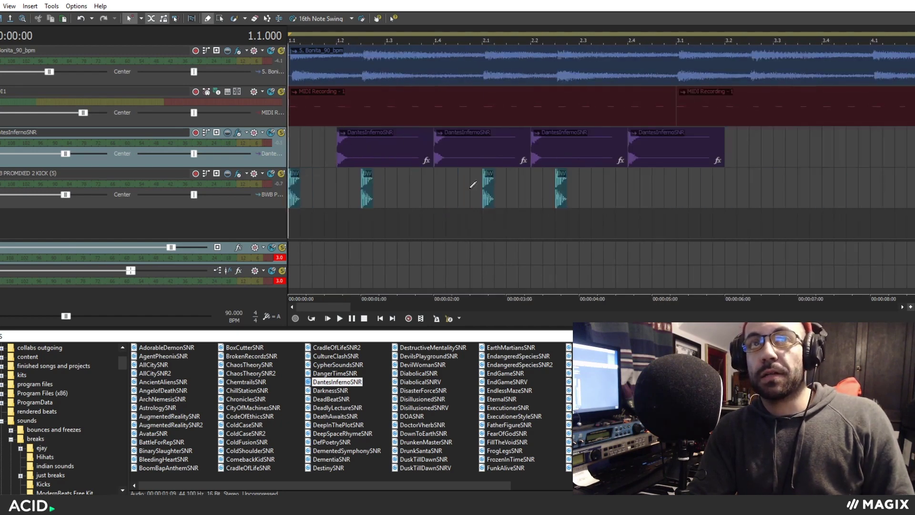
key(space)
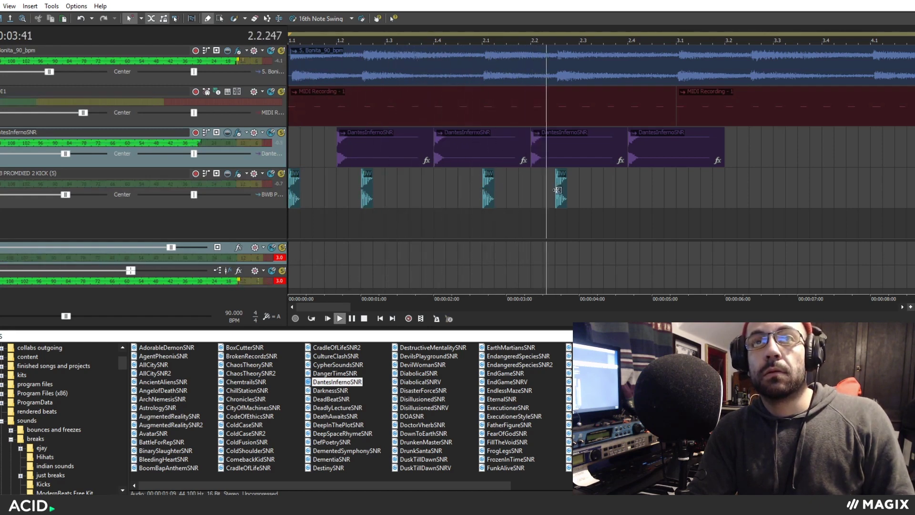
- Try an additional kick hit at 3.1 and delete it
click(681, 197)
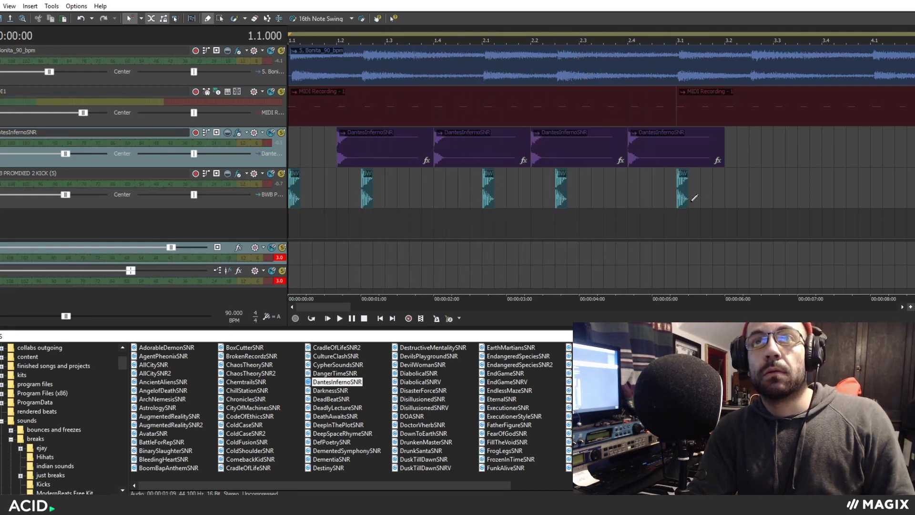
click(681, 200)
key(Delete)
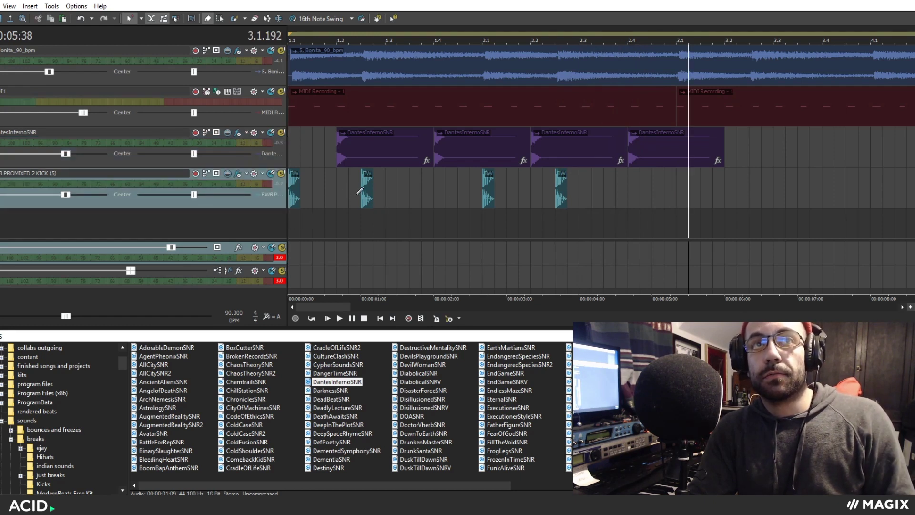
- Add an extra kick hit at 1.2.192, directly before the second kick, and audition it from the start
click(294, 219)
key(space)
key(space)
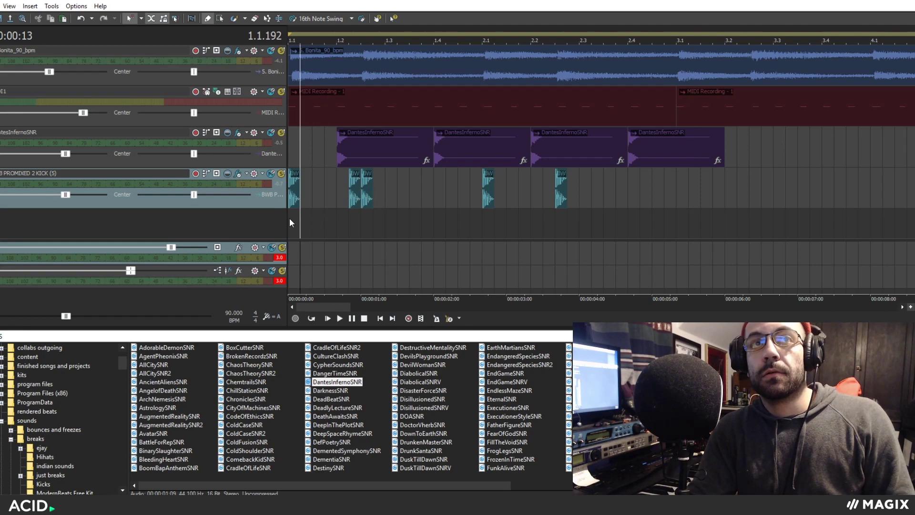
click(289, 219)
key(space)
key(space)
- Shorten the kick hit at 1.2.192 by trimming its end to about 1.2.300
click(350, 196)
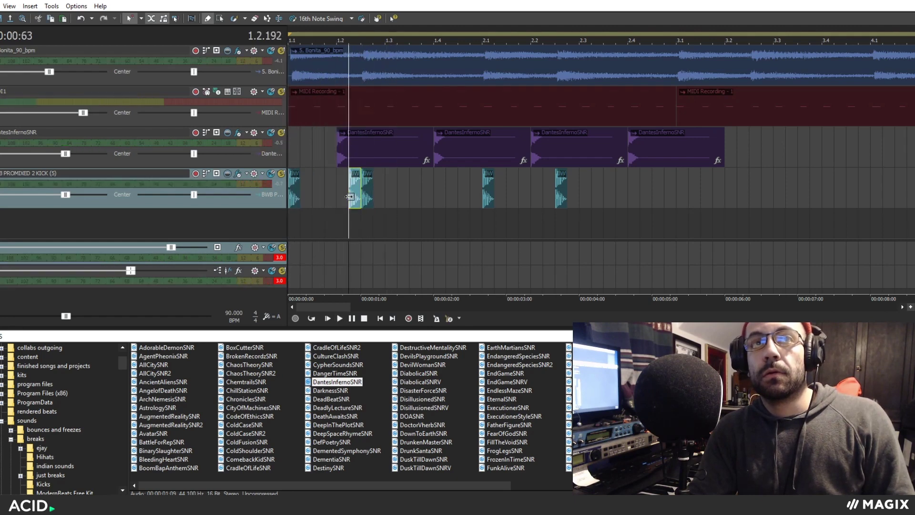
scroll(351, 198, up, 4)
scroll(450, 199, up, 3)
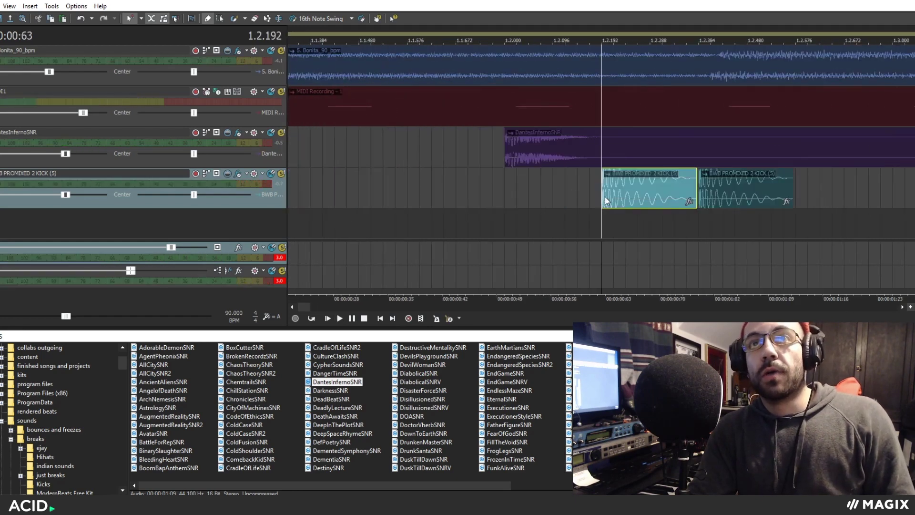
scroll(605, 196, up, 2)
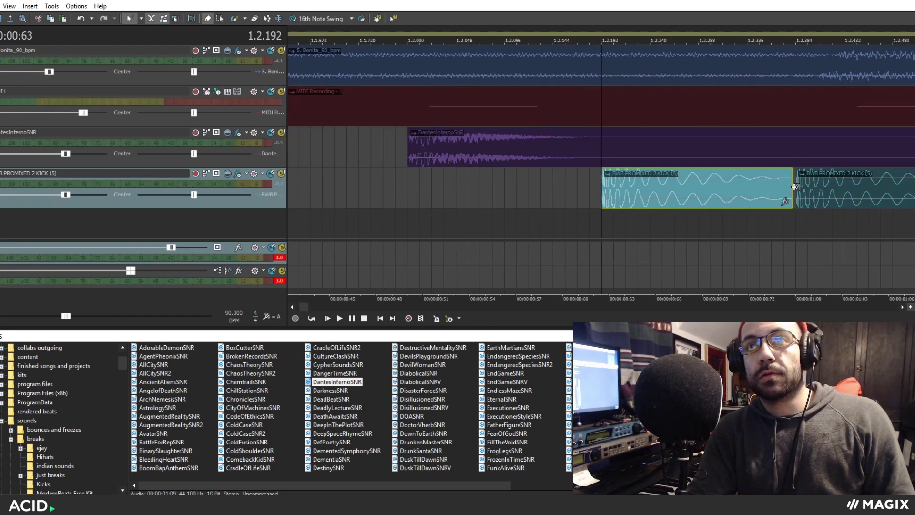
drag(791, 186, 716, 187)
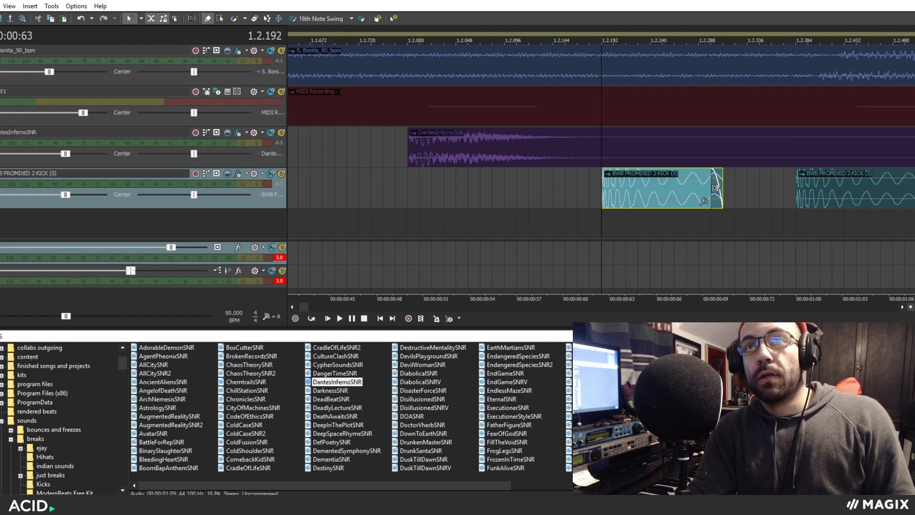
drag(716, 188, 710, 187)
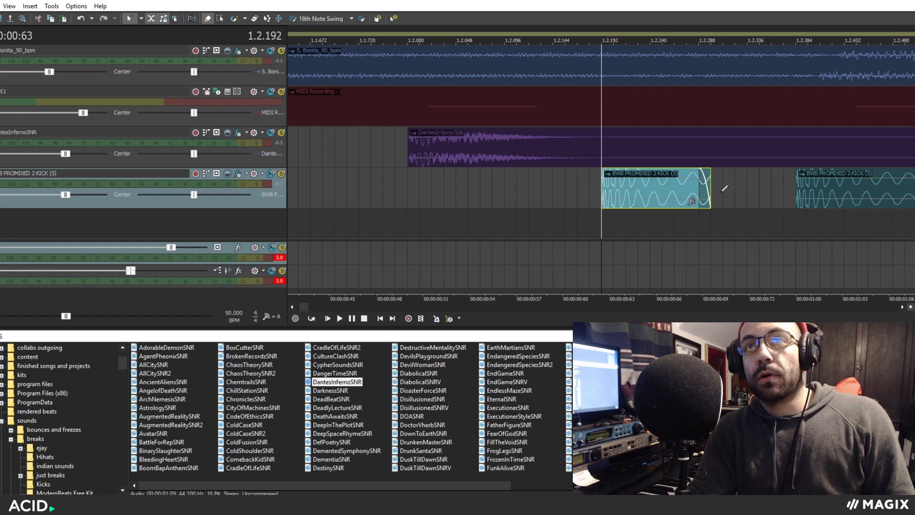
- Move the shortened kick hit to 1.2.240 and audition it from the first snare at 1.2
drag(619, 187, 669, 189)
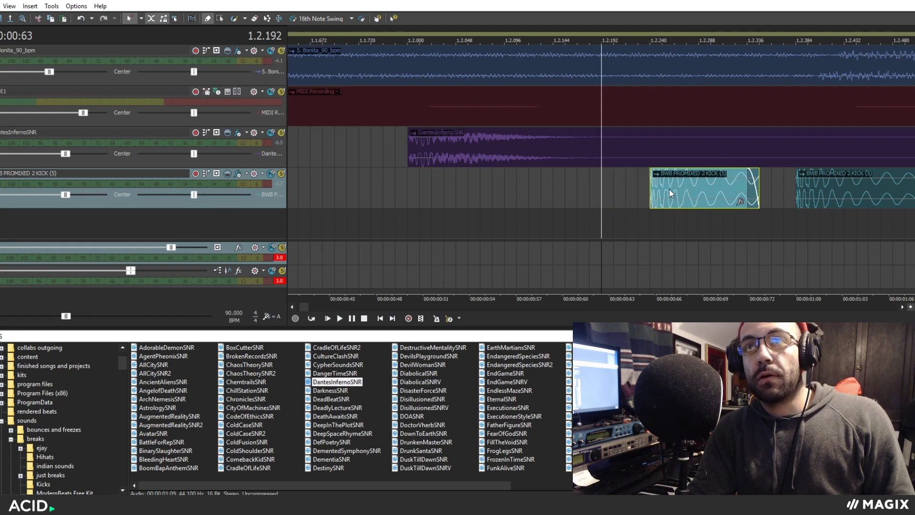
scroll(379, 214, down, 3)
click(352, 215)
key(space)
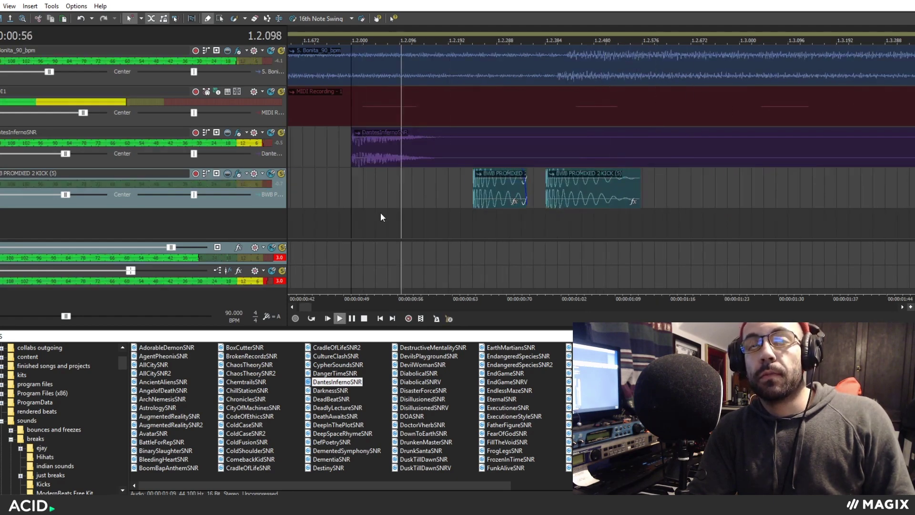
key(space)
click(478, 196)
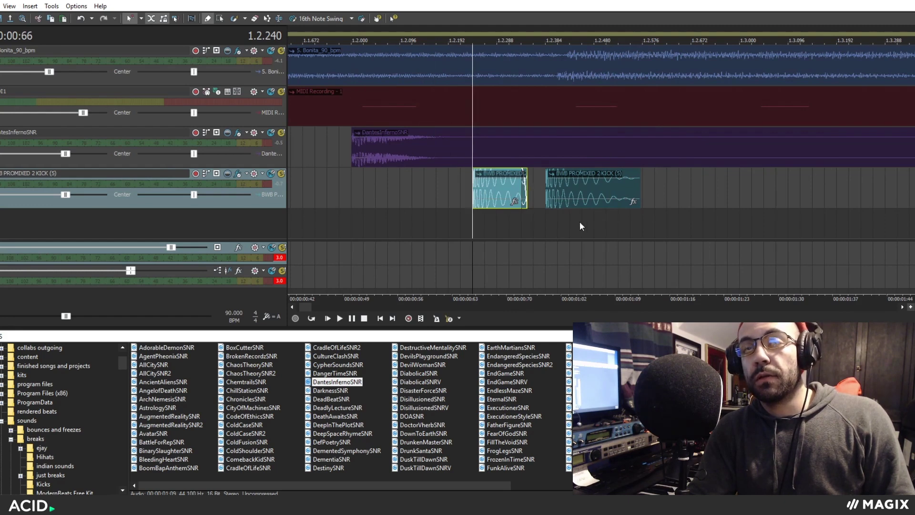
- Shift the shortened kick hit slightly later to 1.2.252 and check its position against the following kick
scroll(580, 221, up, 3)
drag(622, 202, 636, 202)
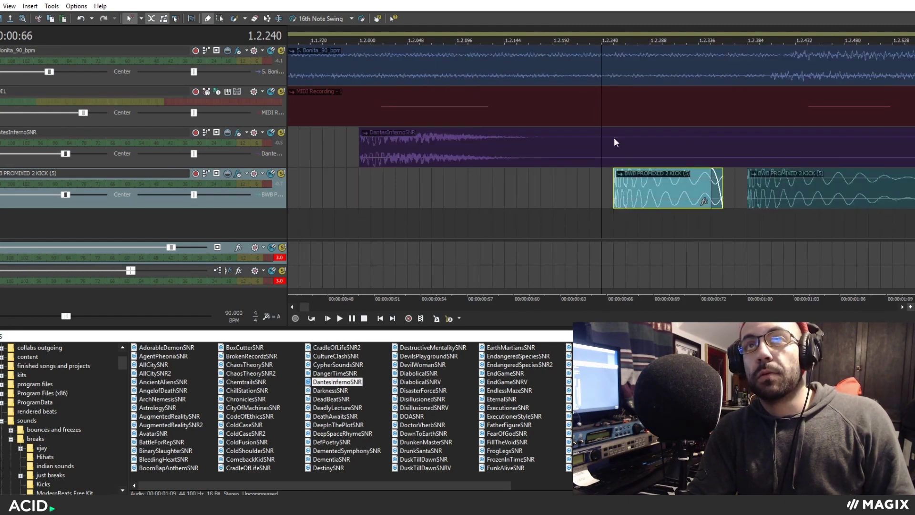
scroll(658, 205, down, 5)
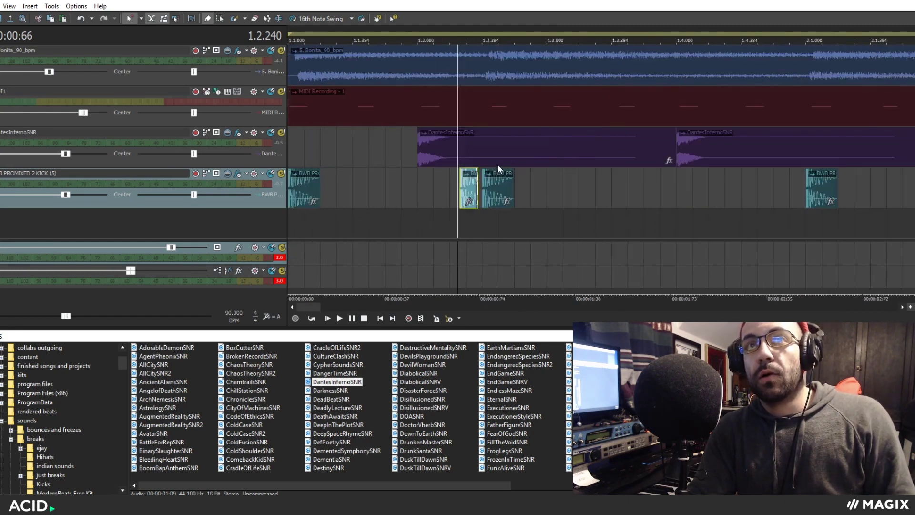
click(426, 174)
scroll(616, 195, up, 2)
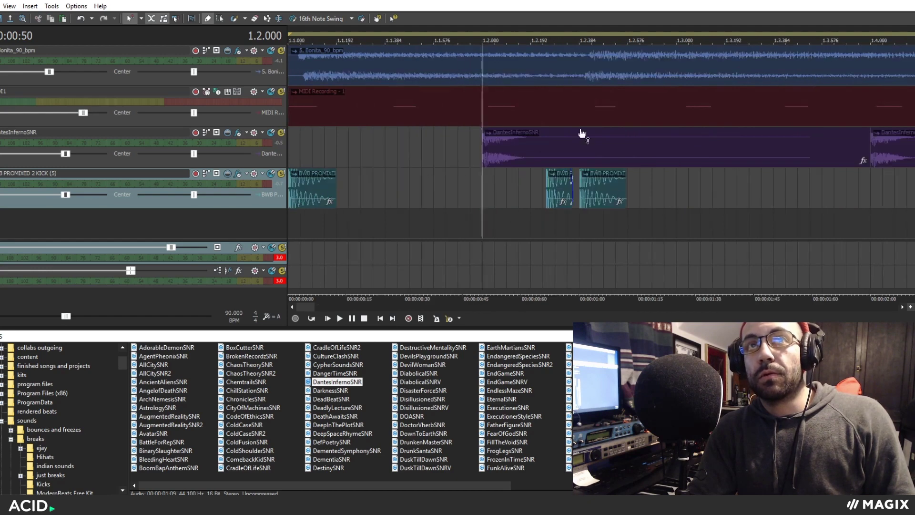
click(549, 184)
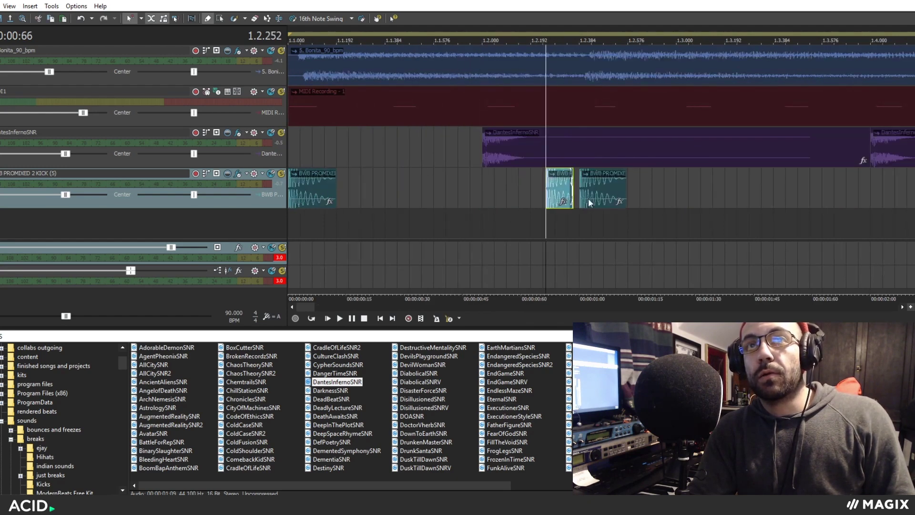
scroll(629, 207, up, 3)
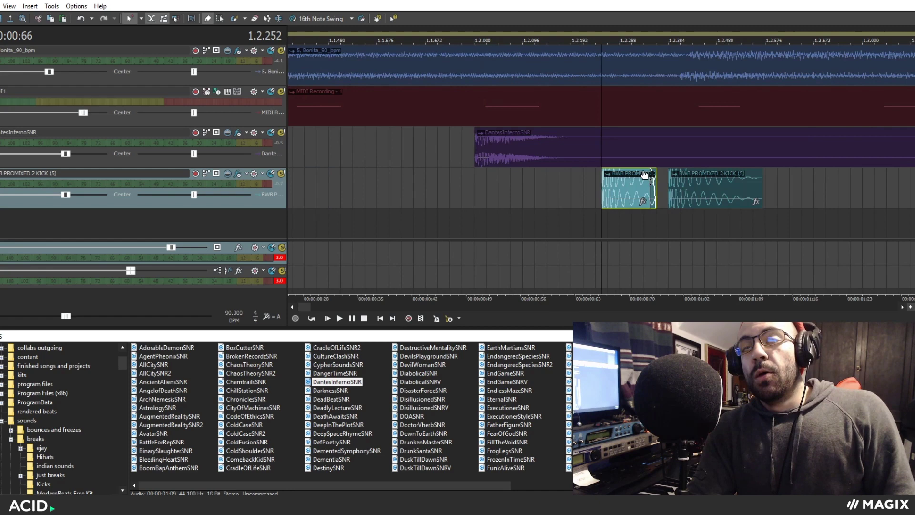
- Lower the gain of the shortened kick hit at 1.2.252 to about -5.9 dB and audition it
mouse_move(645, 174)
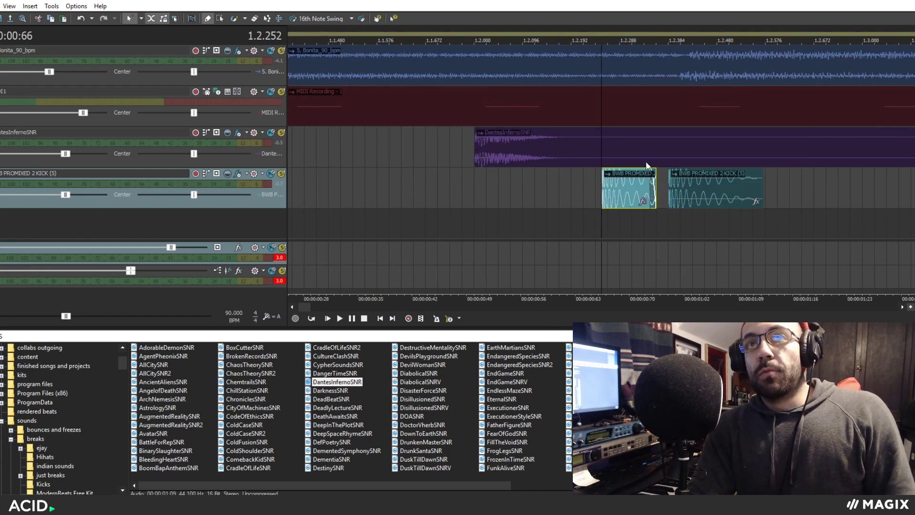
click(586, 186)
scroll(743, 226, up, 3)
scroll(713, 182, down, 2)
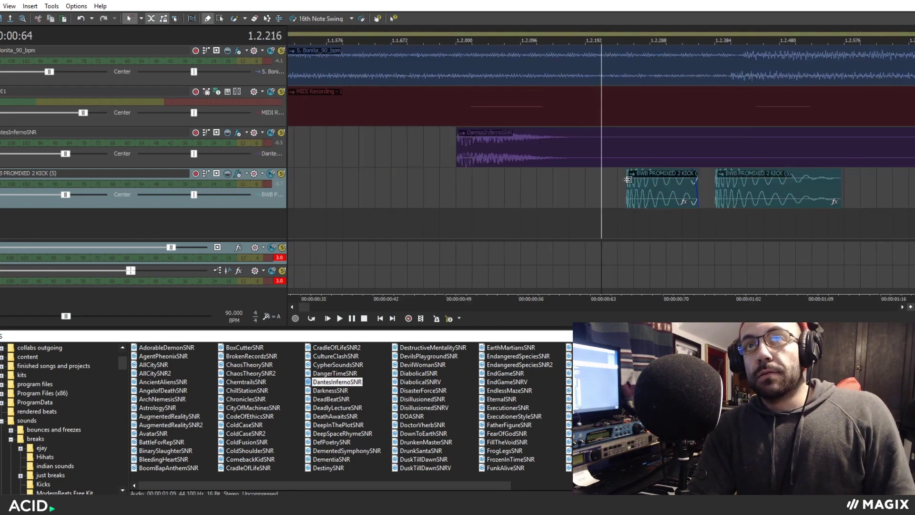
mouse_move(679, 173)
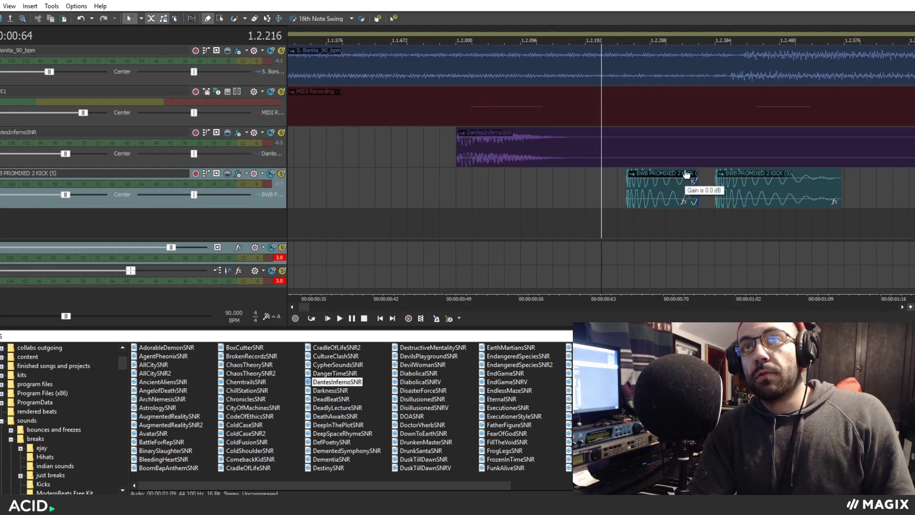
drag(686, 174, 694, 191)
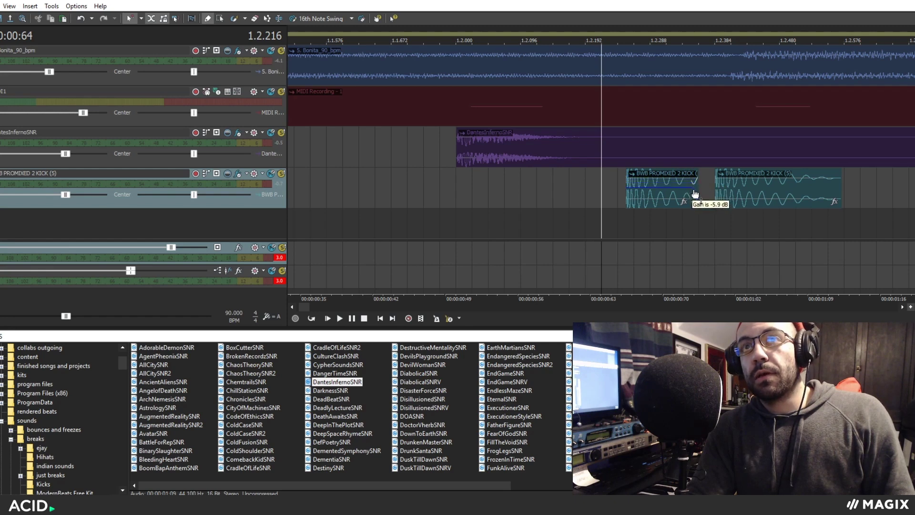
key(space)
scroll(571, 220, down, 2)
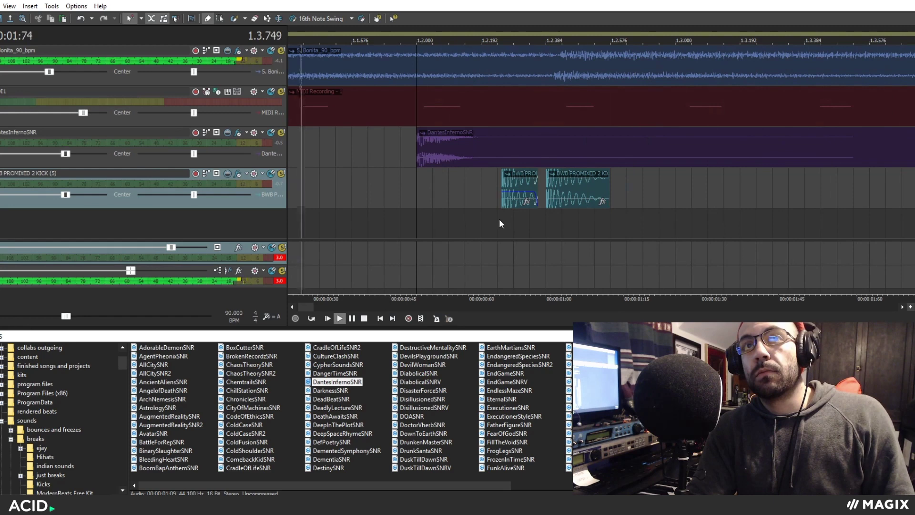
key(space)
- Reduce the shortened kick hit's gain further to about -9.6 dB and audition the beat from the start
scroll(499, 220, down, 4)
scroll(625, 225, up, 4)
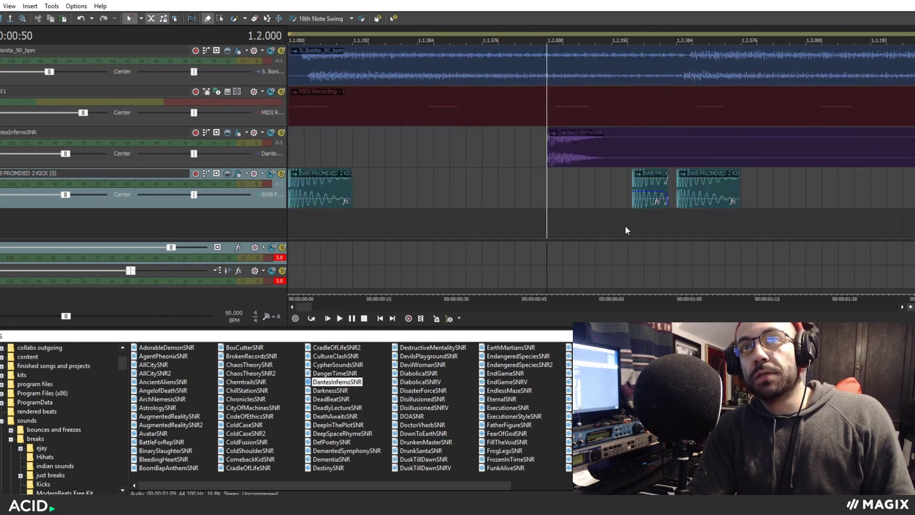
drag(652, 196, 654, 198)
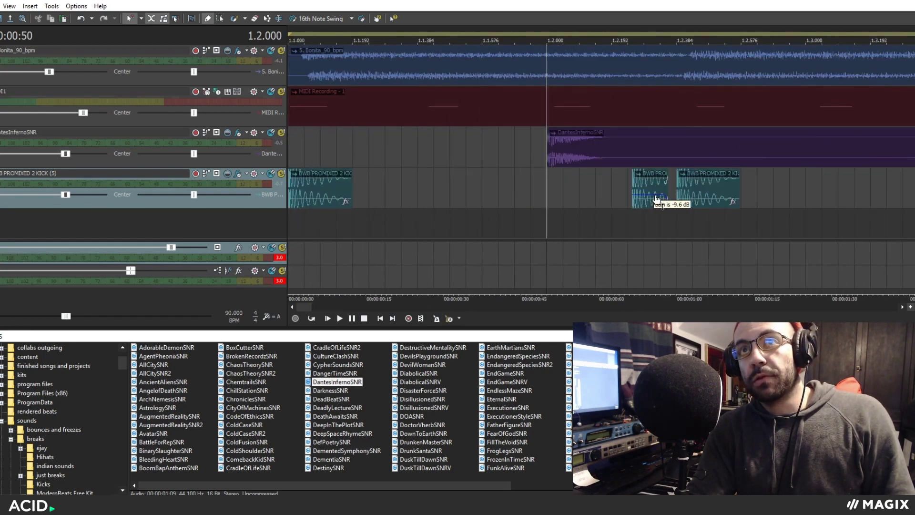
click(327, 318)
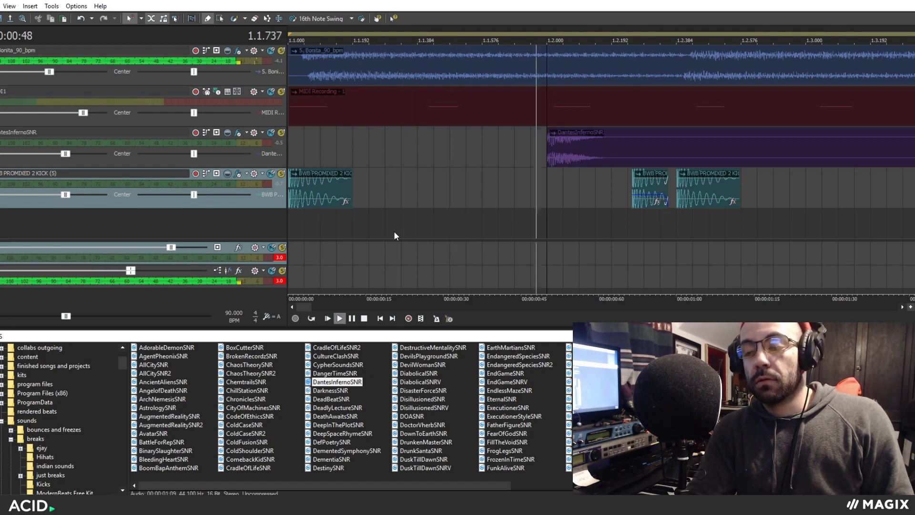
scroll(476, 200, down, 4)
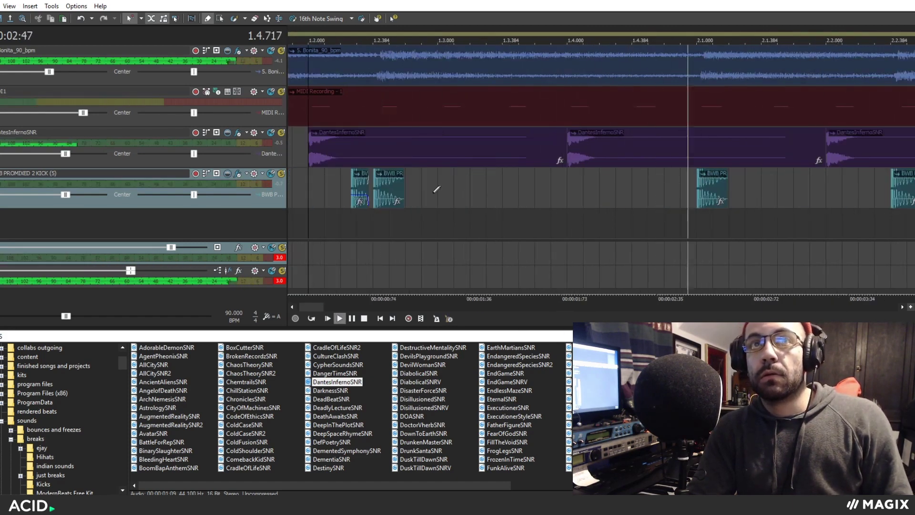
- Copy the quiet kick hit together with the kick following it, and remove the quiet hit from 1.2.252
click(293, 215)
click(382, 184)
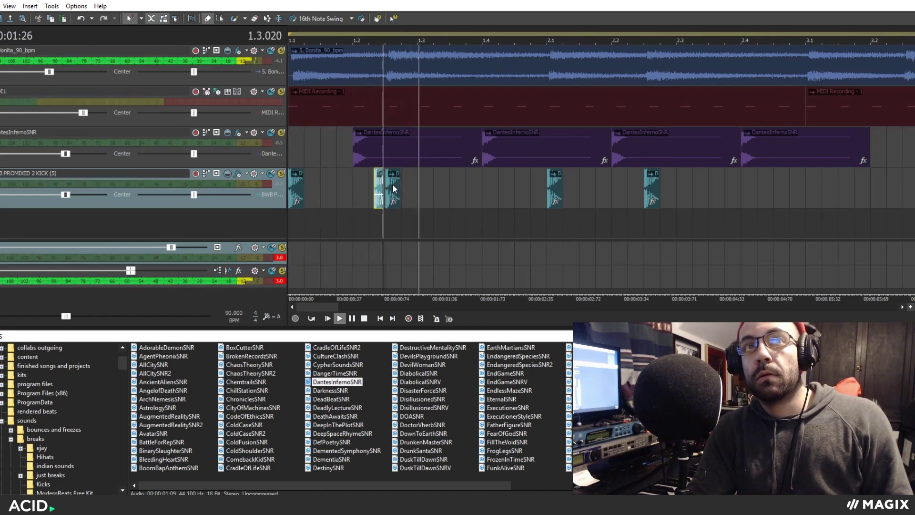
ctrl+click(394, 187)
key(space)
click(376, 186)
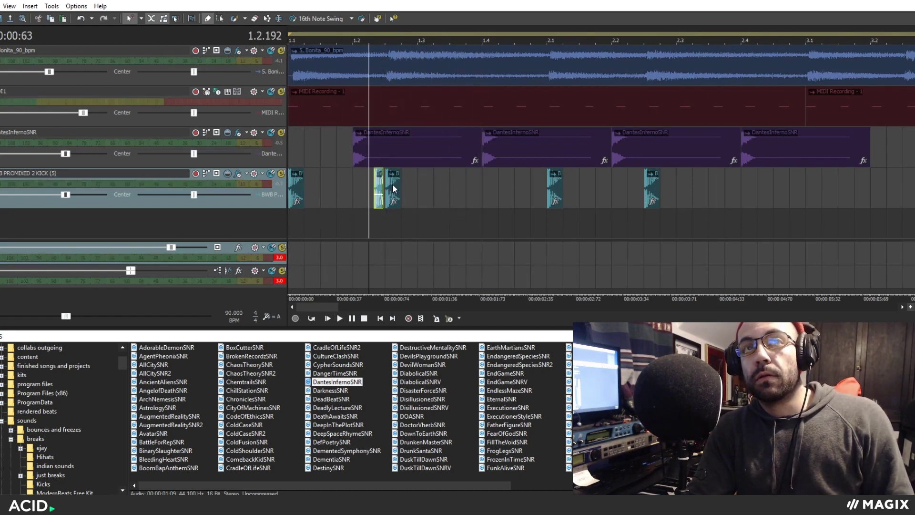
ctrl+click(391, 186)
click(378, 186)
key(Delete)
- Try the copied kick pair around 1.3.384, audition it from 1.2, and remove it
click(452, 183)
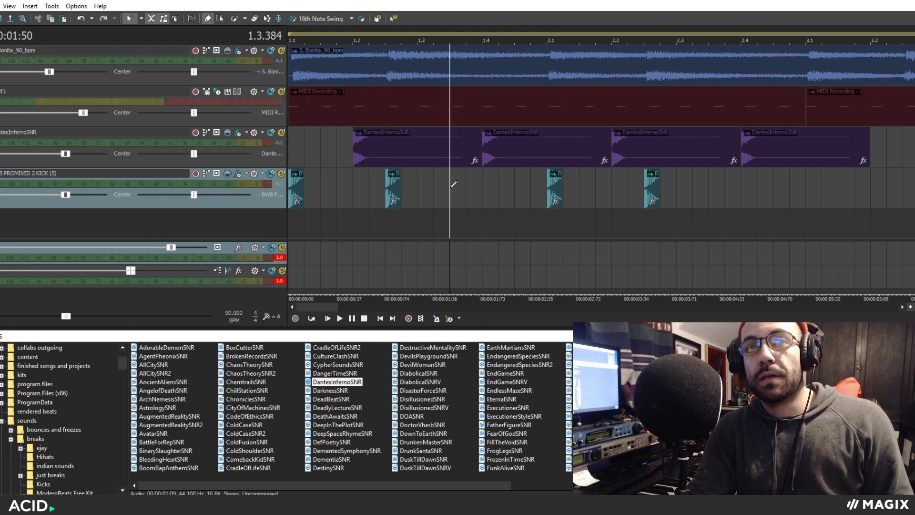
key(ctrl+v)
drag(468, 188, 458, 188)
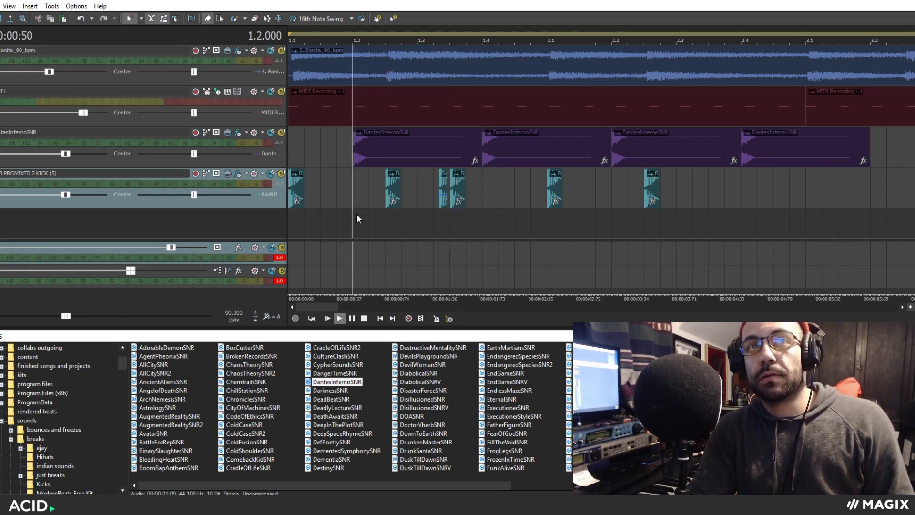
click(353, 219)
key(space)
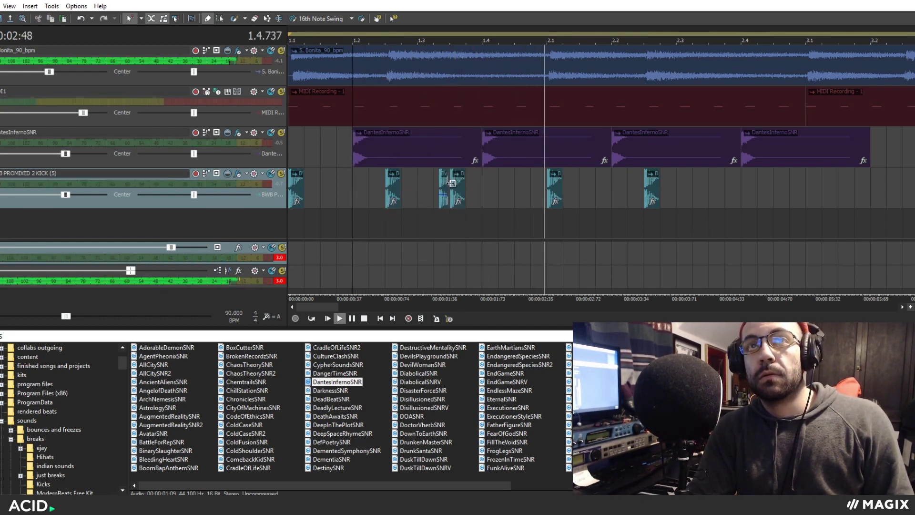
key(space)
click(443, 189)
key(Delete)
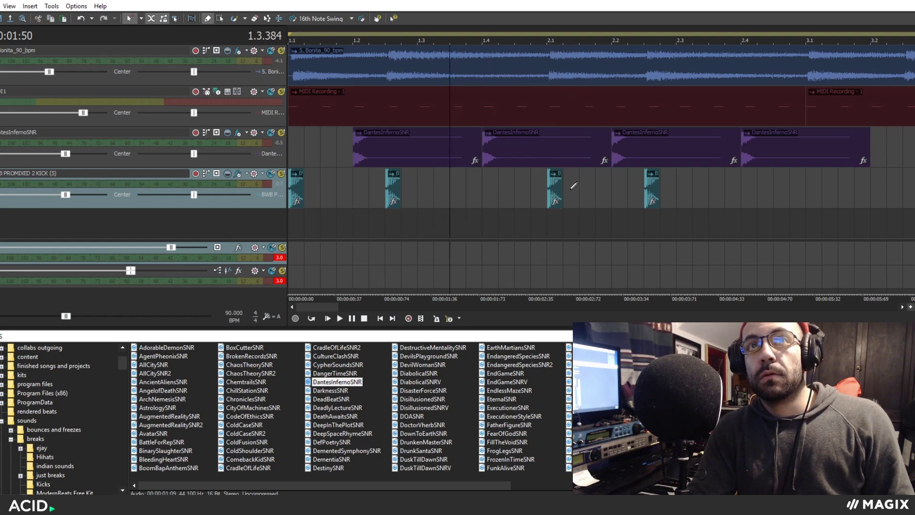
- Replace the kick at 2.1 with the copied kick pair, placing the quiet hit just before 2.1, and audition from 1.4
click(562, 193)
key(Delete)
key(ctrl+v)
drag(567, 181, 556, 181)
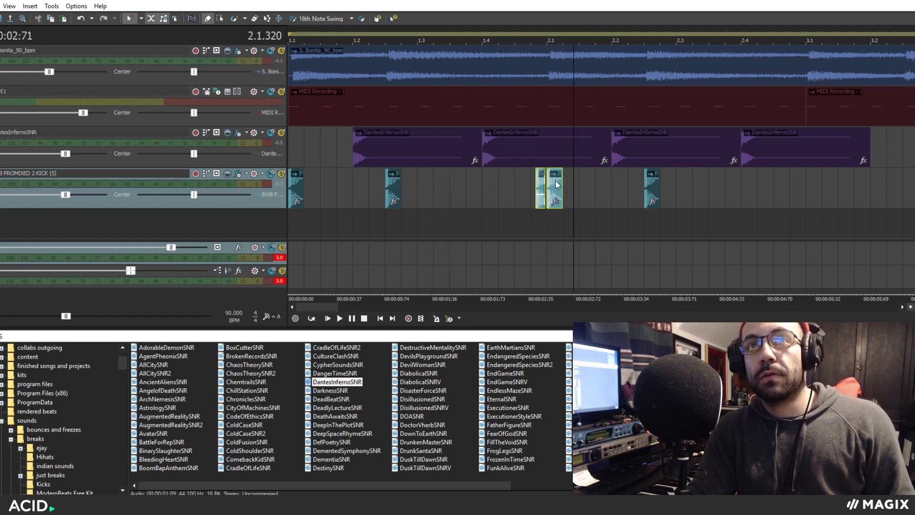
key(space)
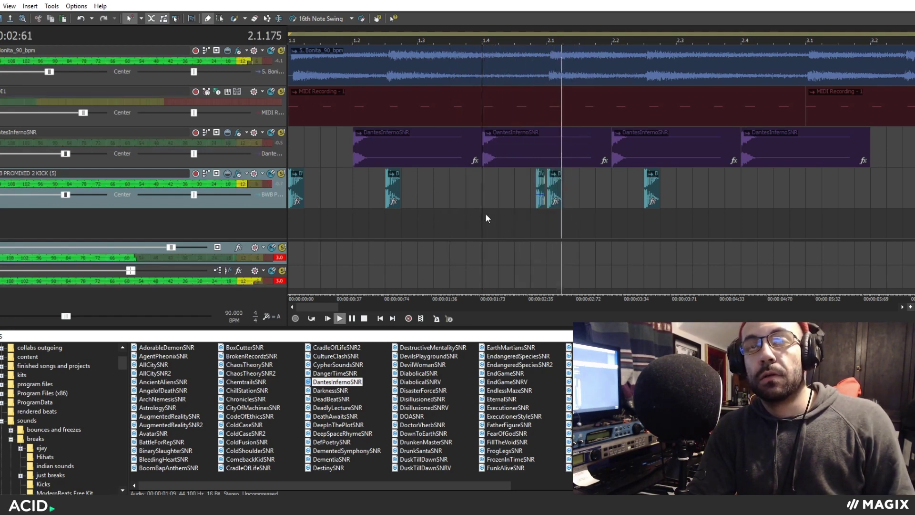
scroll(485, 213, down, 2)
scroll(547, 208, up, 2)
scroll(521, 200, down, 1)
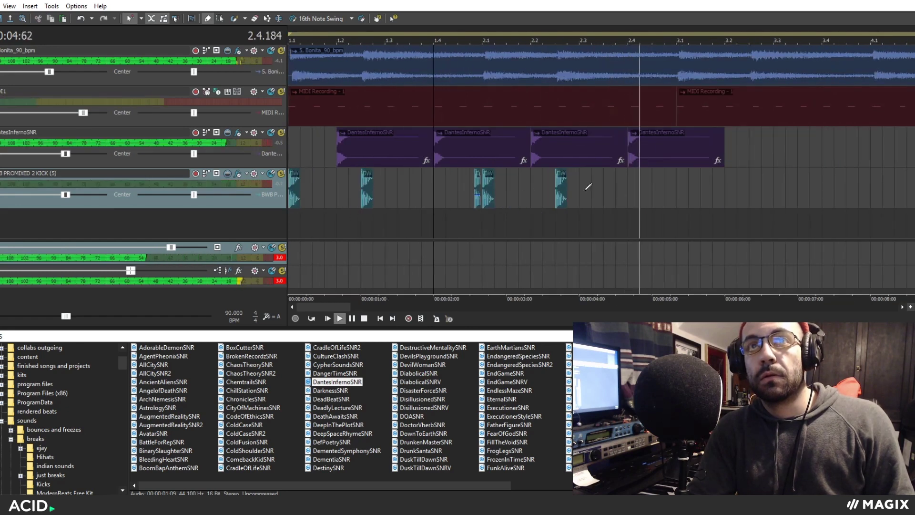
- Duplicate the two-bar snare and kick pattern at 3.1, and repeat the resulting four-bar pattern from 5.1
key(d)
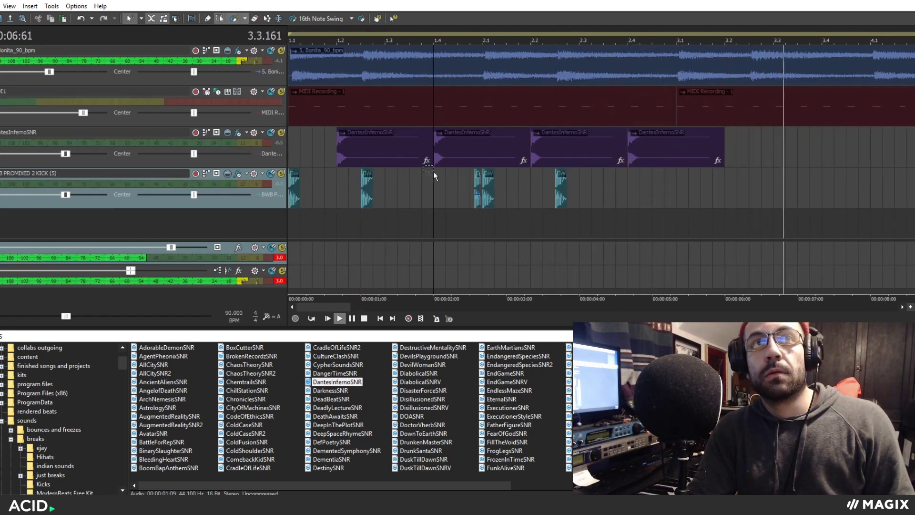
key(space)
scroll(481, 211, down, 3)
drag(448, 208, 251, 165)
click(421, 152)
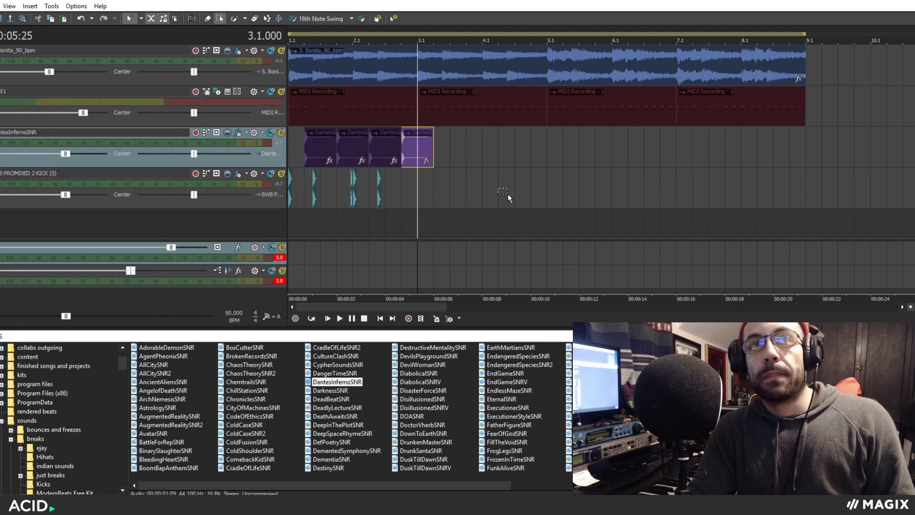
key(ctrl+v)
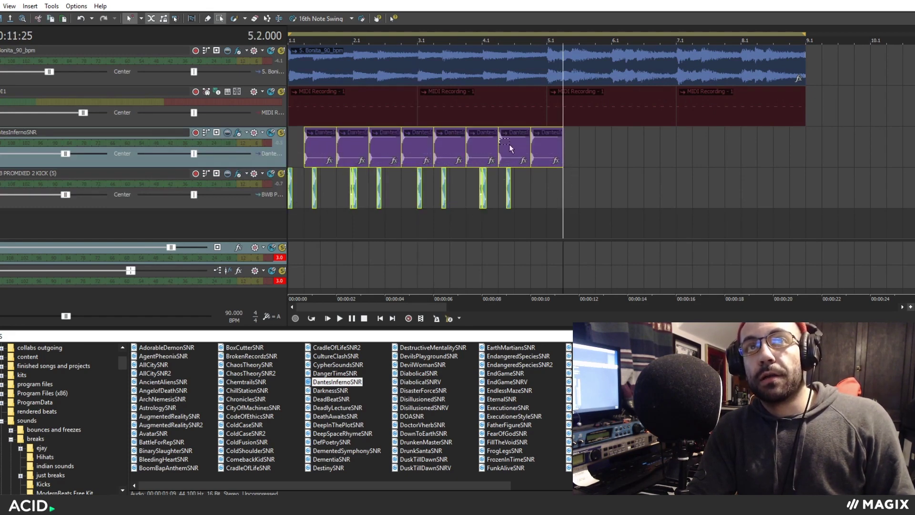
key(ctrl+v)
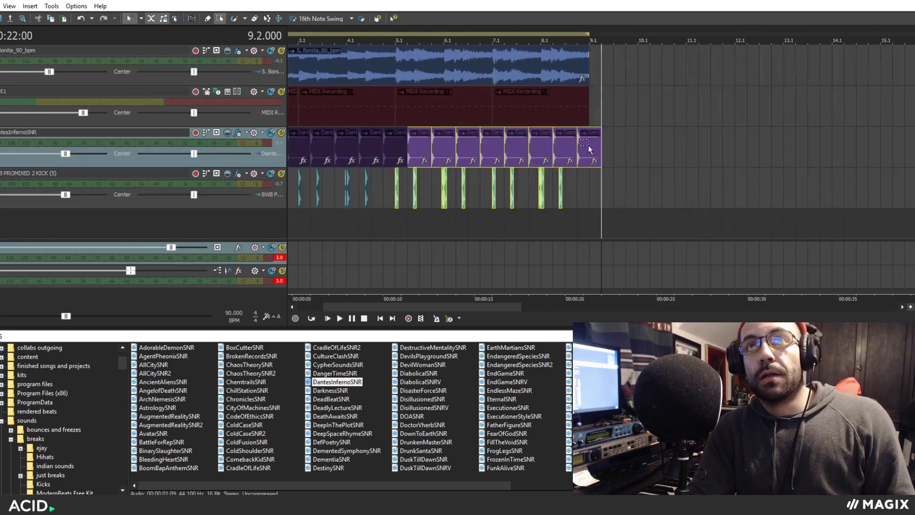
- Enable loop playback over the eight-bar arrangement and play it from the start
click(311, 318)
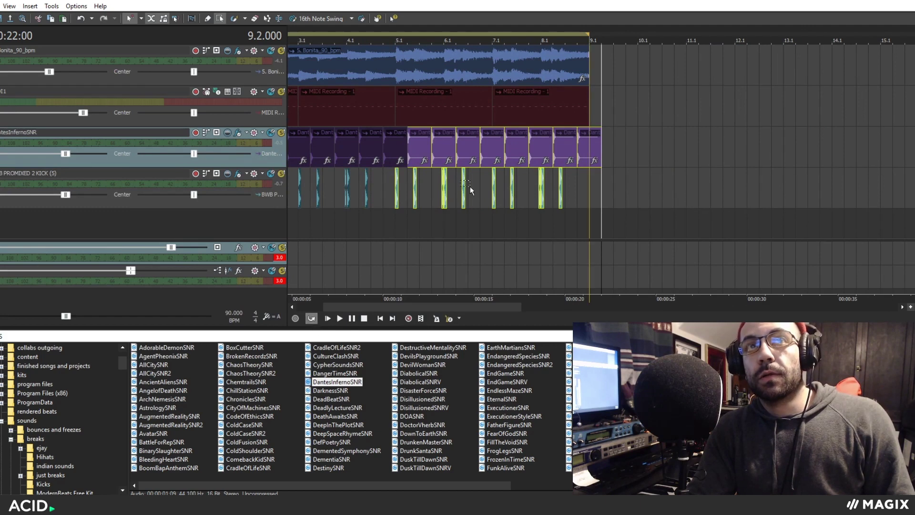
click(545, 61)
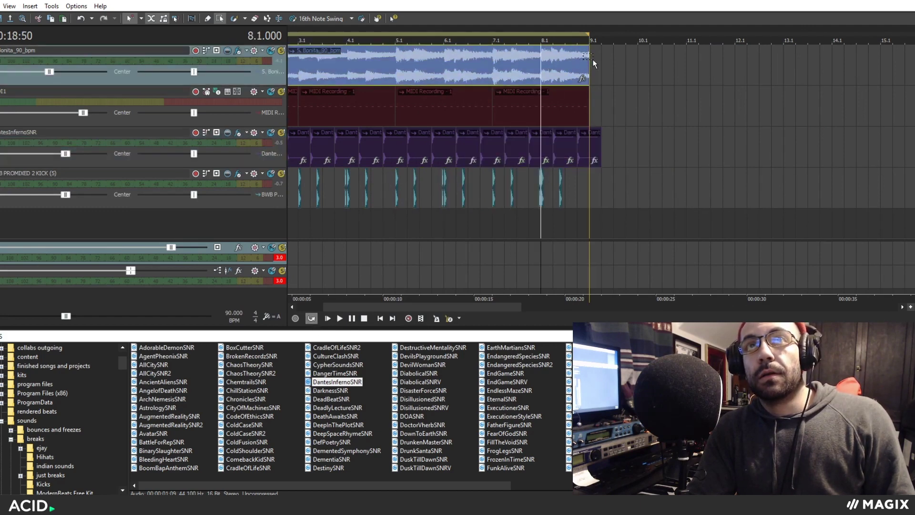
click(290, 164)
scroll(292, 169, up, 2)
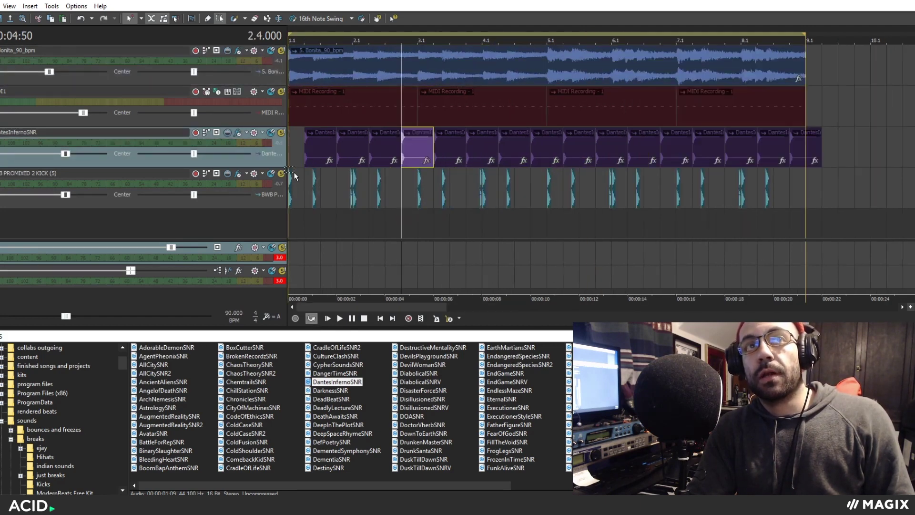
click(290, 157)
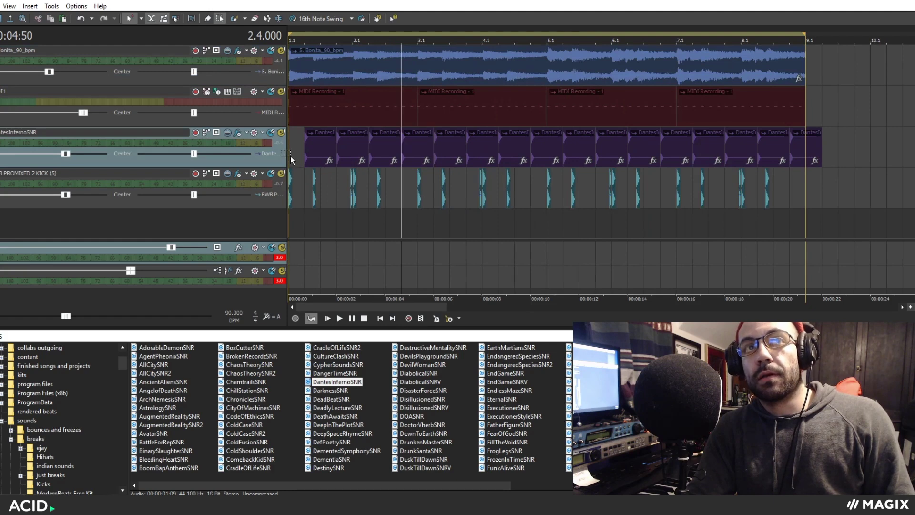
click(328, 319)
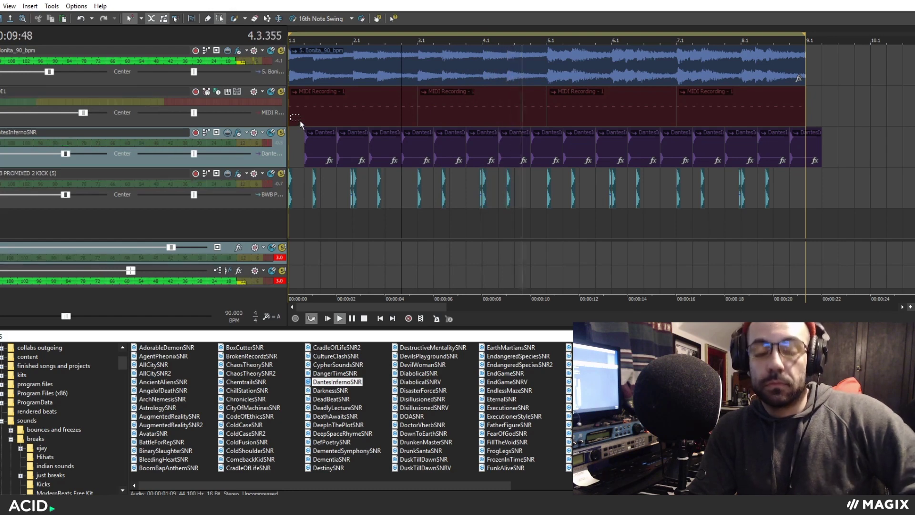
click(549, 156)
scroll(542, 167, down, 4)
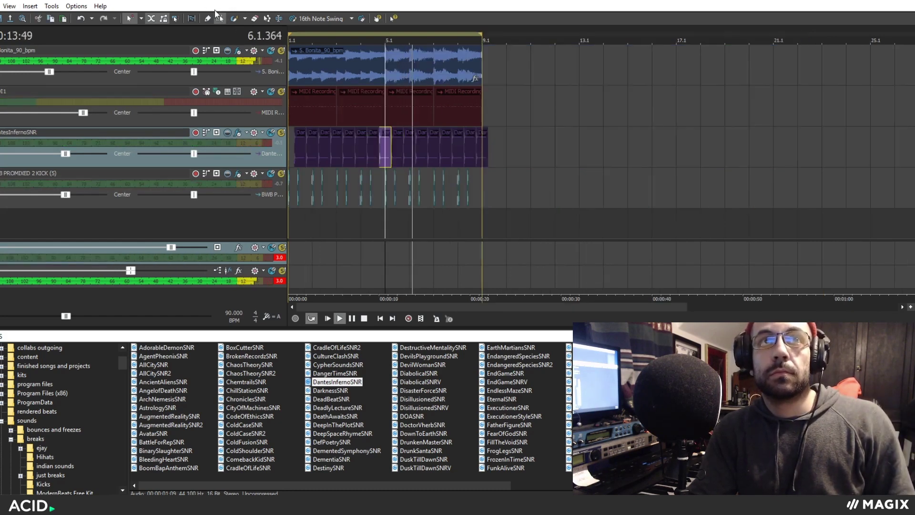
click(398, 107)
scroll(399, 110, up, 4)
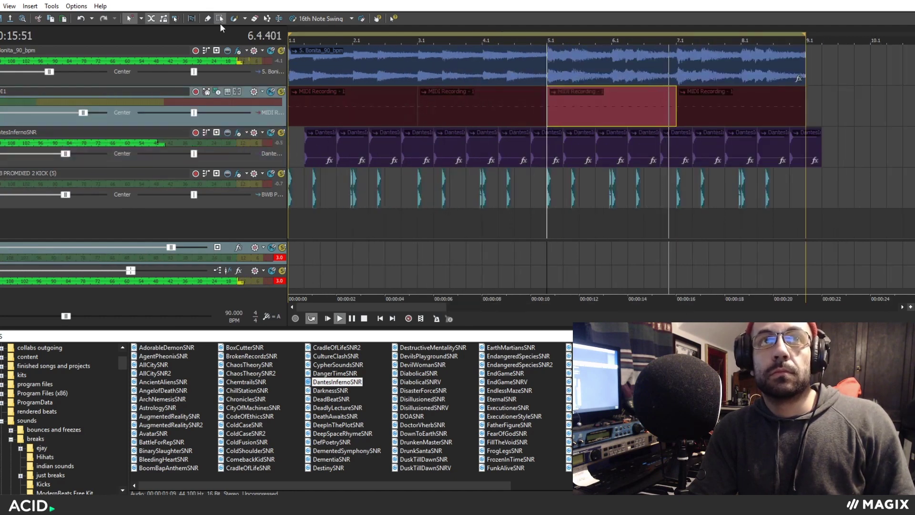
scroll(636, 173, down, 3)
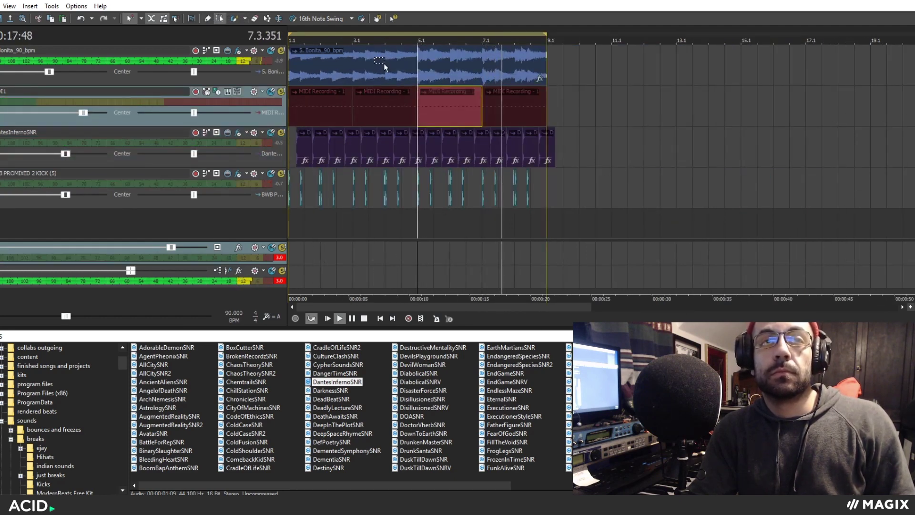
click(295, 105)
scroll(336, 112, up, 2)
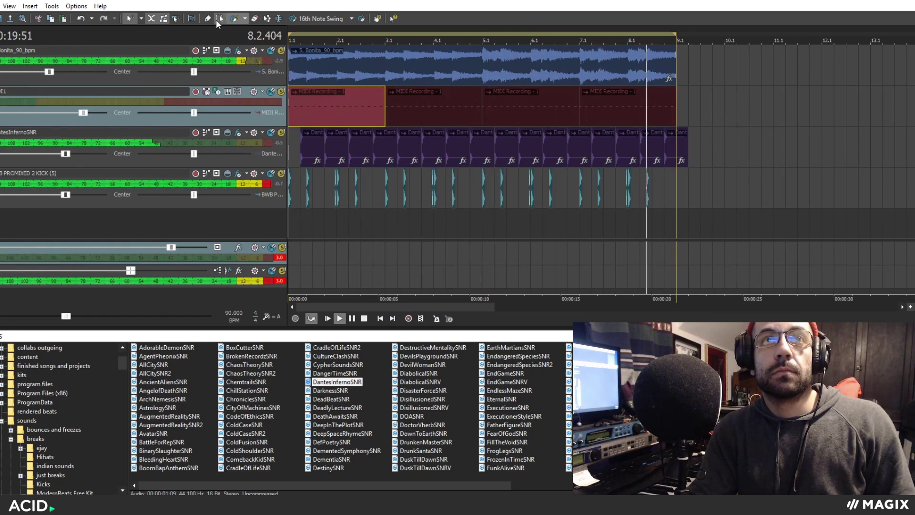
- Stop playback and delete every kick hit except the first one at 1.1
click(218, 19)
key(space)
drag(686, 193, 296, 195)
key(Delete)
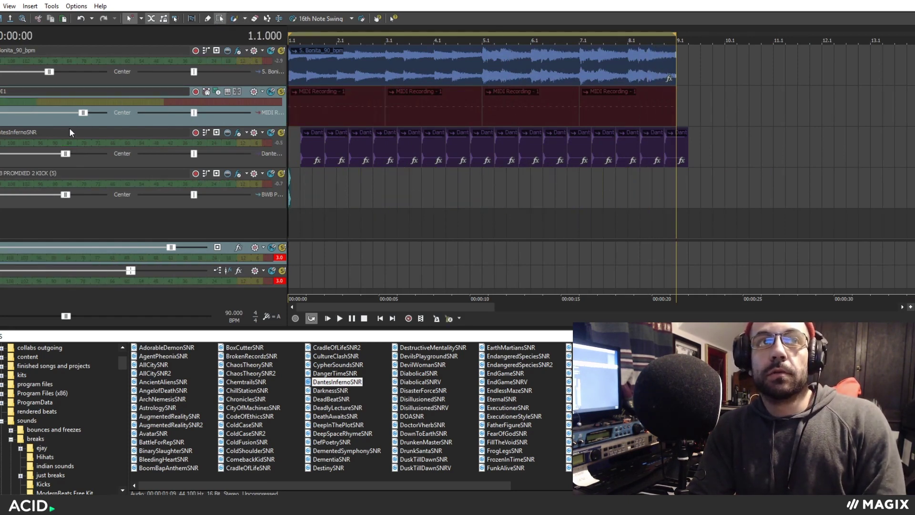
- Delete the DantesInfernoSNR snare track and the MIDI track, keeping the Bonita sample and kick tracks
click(70, 133)
key(Delete)
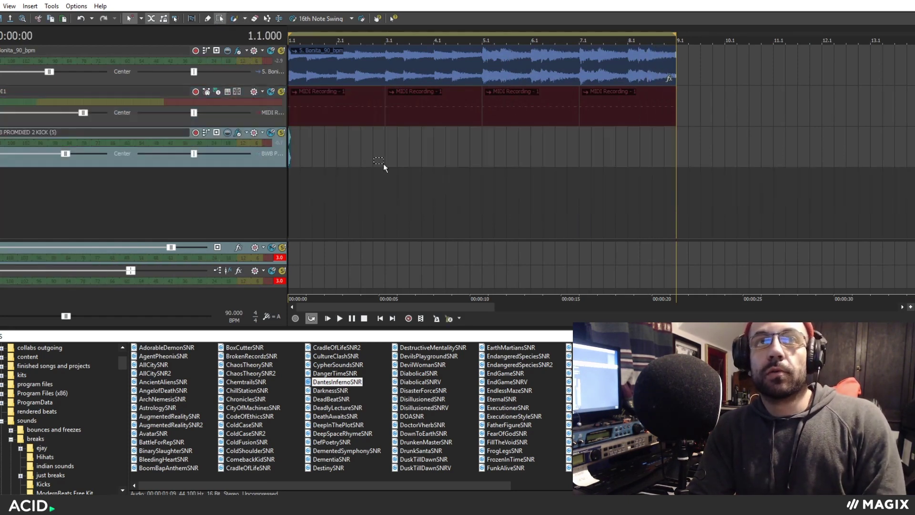
click(162, 94)
key(Delete)
drag(764, 98, 274, 73)
click(328, 197)
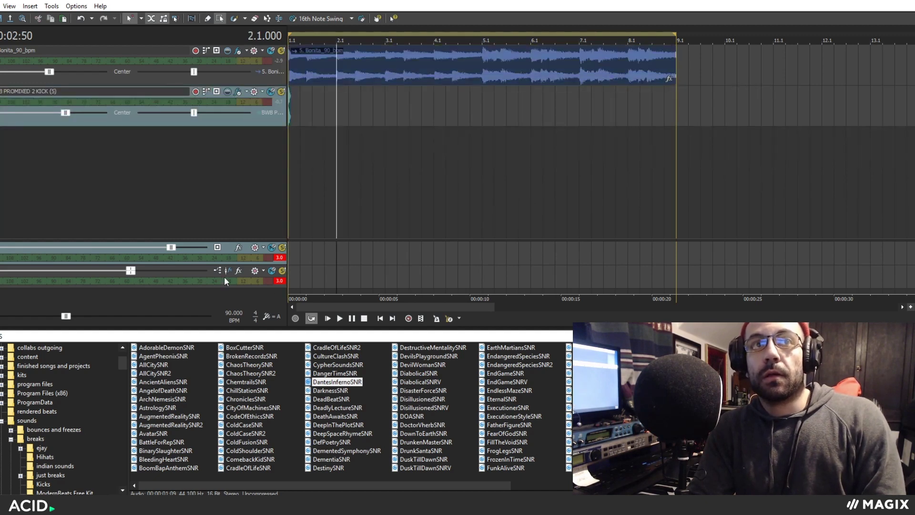
- Set the project tempo to 70 BPM
double_click(234, 314)
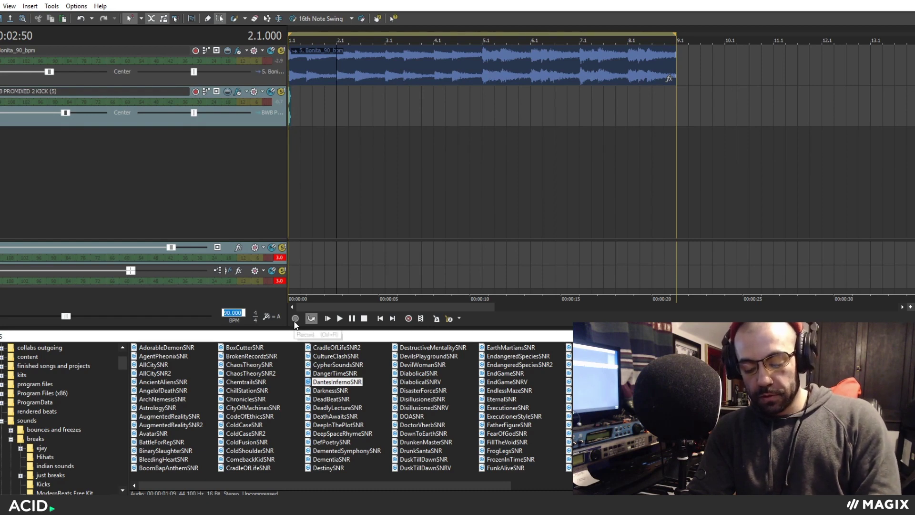
text(70)
key(Return)
- Split off the short lead-in before the Bonita sample's first note, delete it, and move the remaining sample to 1.1
scroll(418, 146, up, 3)
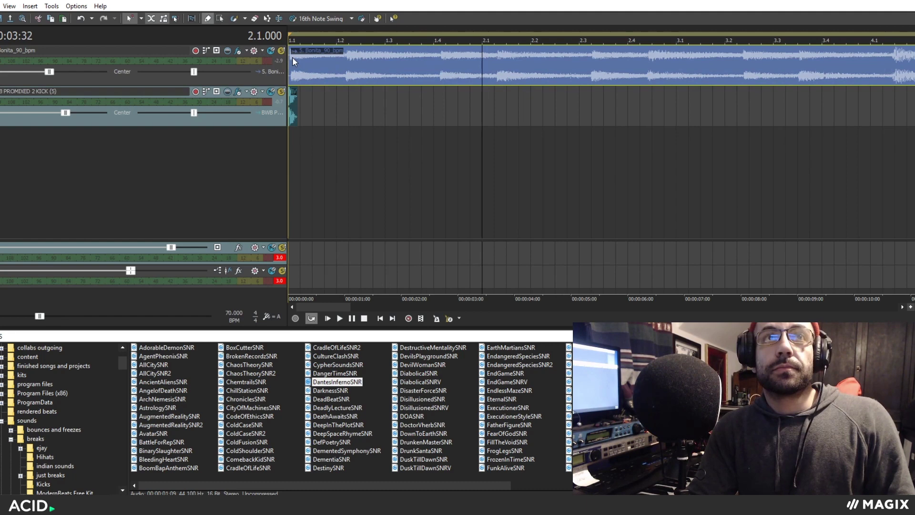
click(301, 73)
scroll(403, 85, up, 3)
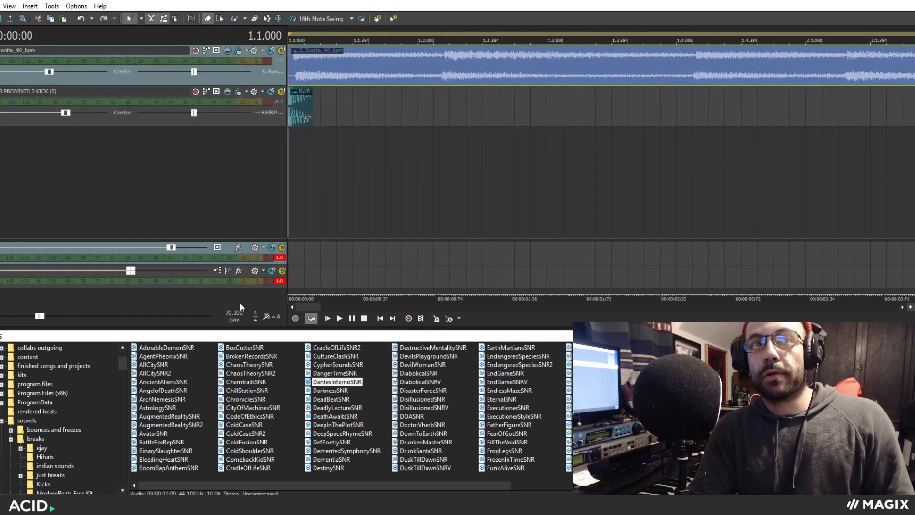
scroll(292, 71, up, 2)
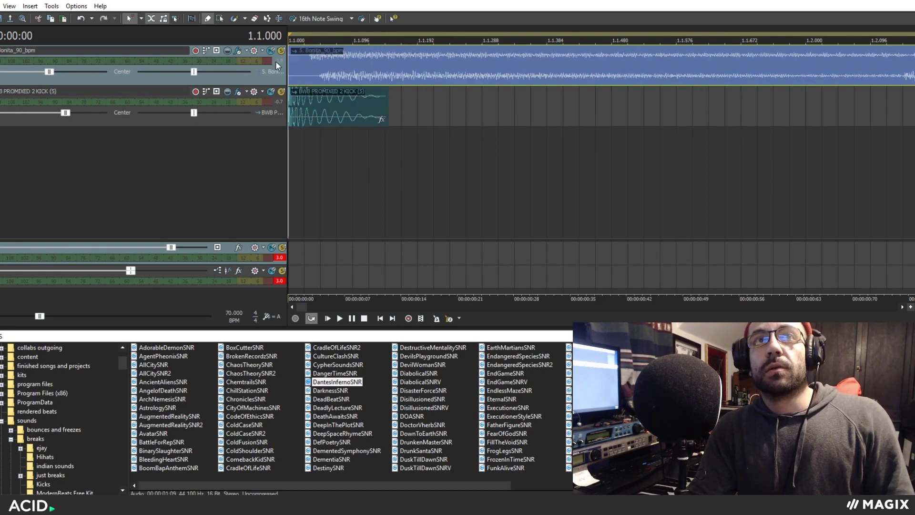
key(space)
scroll(334, 72, up, 2)
click(367, 66)
key(s)
click(324, 63)
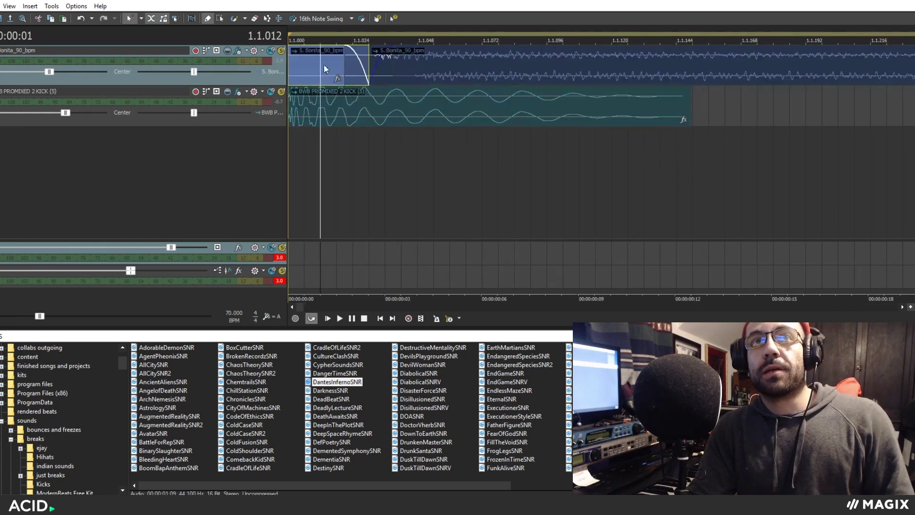
scroll(341, 67, down, 3)
key(Delete)
drag(347, 63, 329, 67)
scroll(478, 74, down, 3)
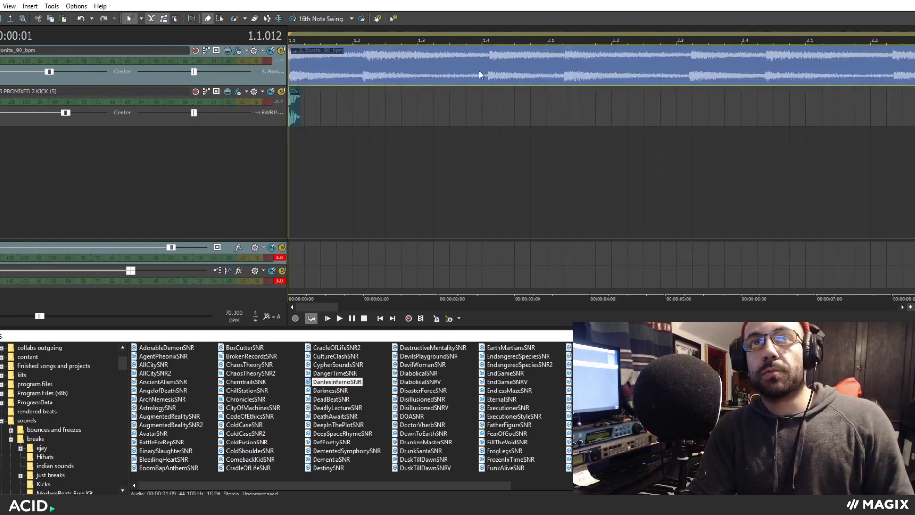
- Split the Bonita sample at its second note, at about 1.2.108
click(359, 71)
scroll(476, 81, up, 2)
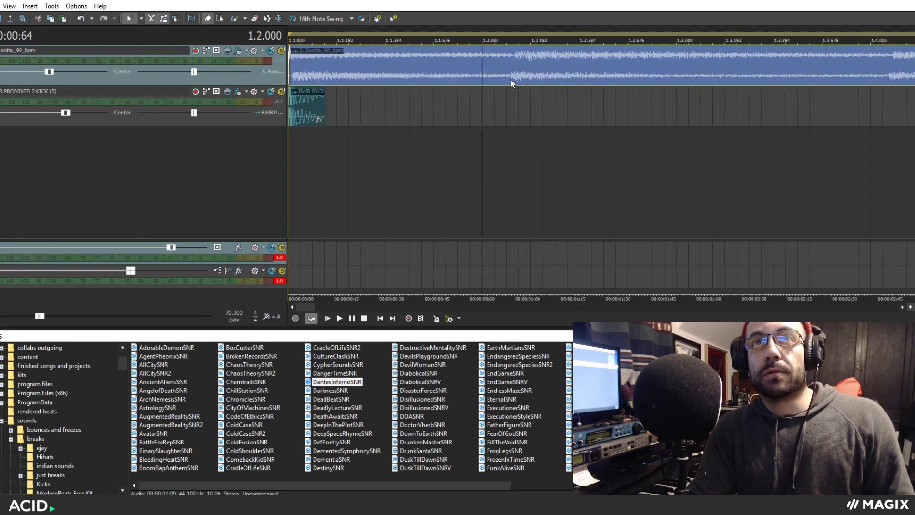
click(510, 79)
scroll(557, 84, up, 2)
click(616, 79)
key(s)
scroll(601, 86, down, 2)
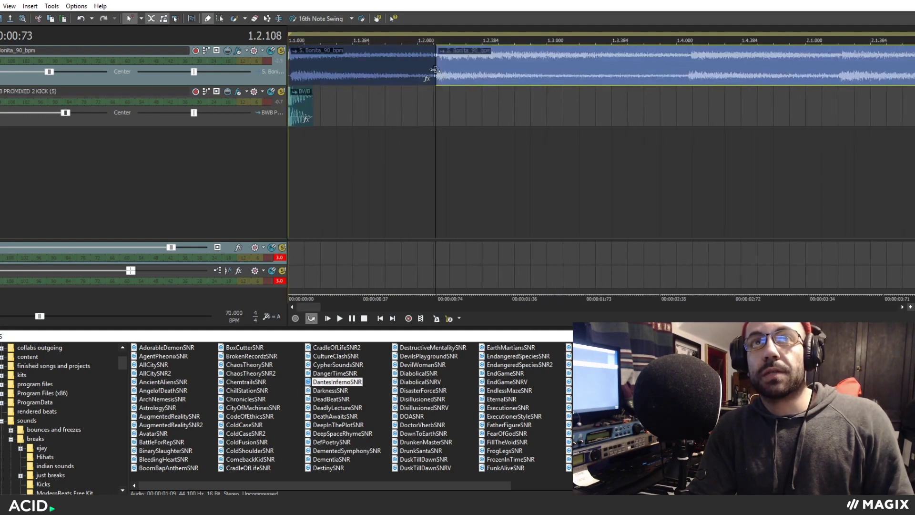
- Split the Bonita sample at the note starting at 1.4.072
click(680, 80)
scroll(681, 79, up, 2)
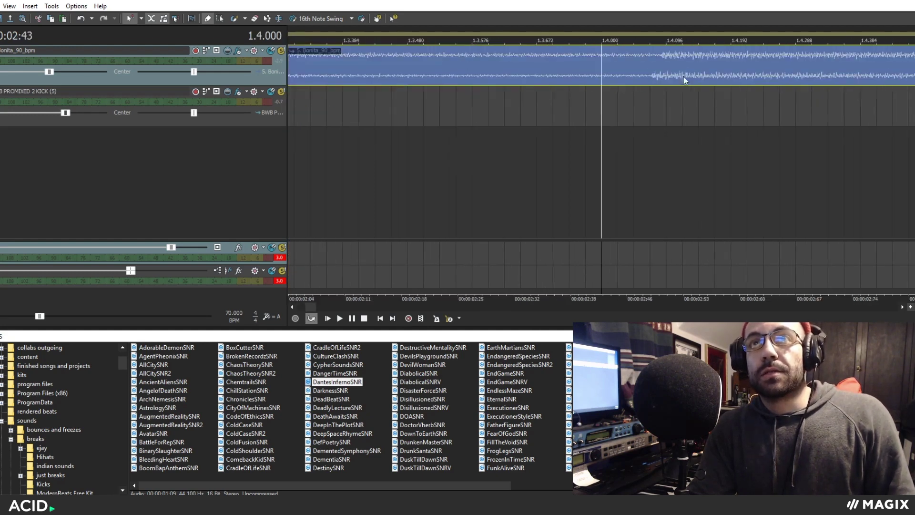
click(650, 76)
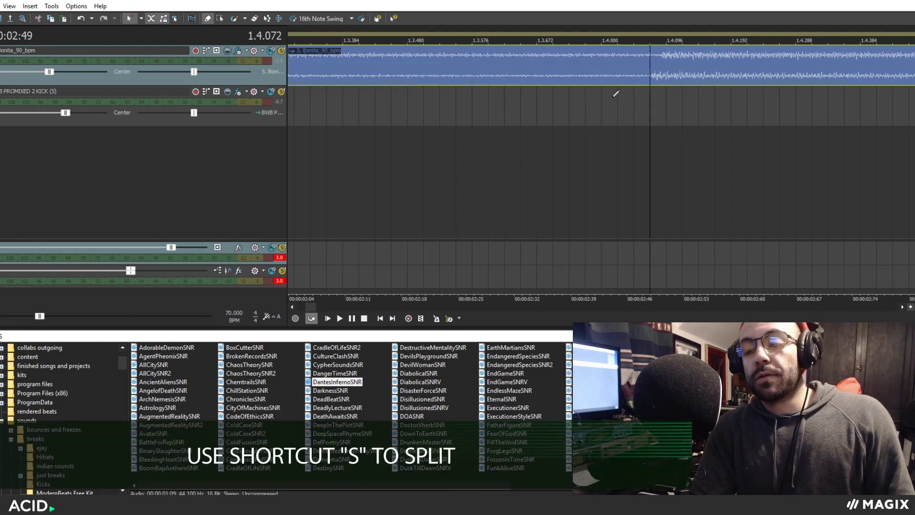
key(s)
- Move the third slice to about 1.4.192 and pull the second slice back to 1.2
scroll(616, 99, down, 1)
drag(628, 77, 663, 75)
drag(570, 74, 553, 75)
scroll(553, 75, down, 2)
mouse_move(384, 74)
mouse_down()
mouse_move(393, 73)
mouse_move(381, 75)
mouse_up()
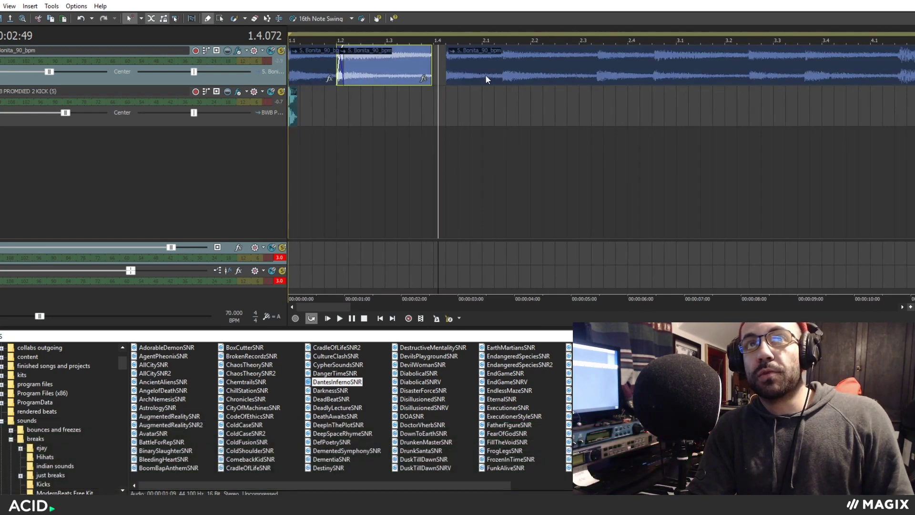
- Split the Bonita sample at the note starting at 2.1.312
click(498, 76)
scroll(660, 83, up, 1)
scroll(688, 77, up, 2)
click(688, 76)
key(s)
scroll(691, 77, down, 3)
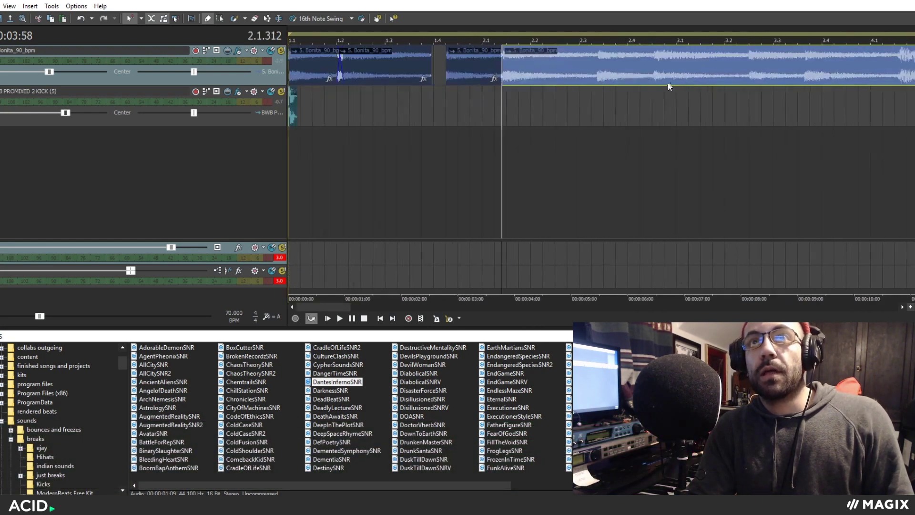
- Split the Bonita sample just before the note near 2.3.288
click(579, 81)
scroll(578, 78, up, 2)
click(675, 78)
scroll(675, 78, up, 2)
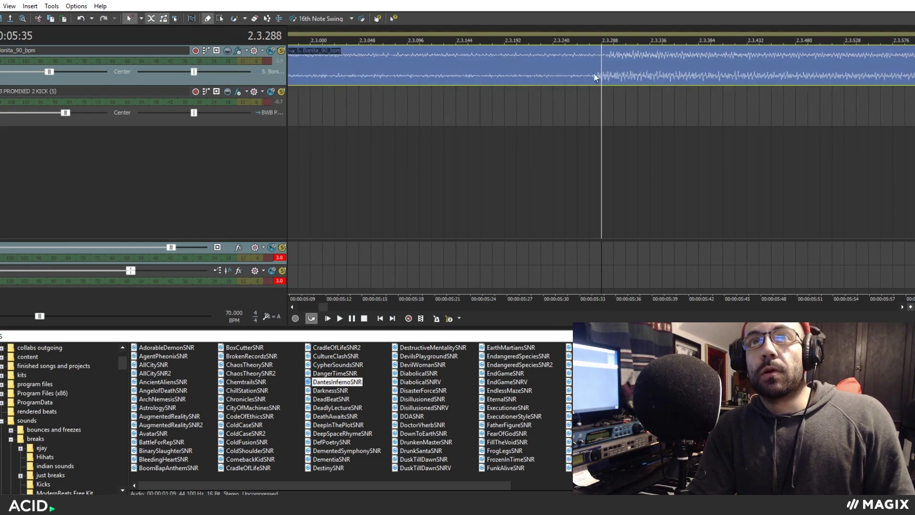
click(590, 77)
key(s)
- Split the sample at the next note in beat 2.4 and at 3.2.384, and delete everything after 3.2.384
scroll(625, 102, down, 3)
scroll(719, 80, down, 2)
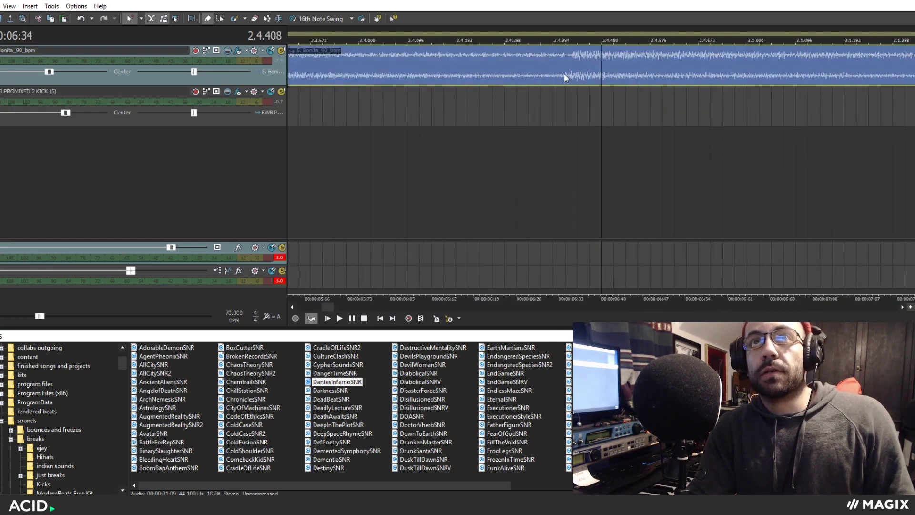
scroll(564, 73, up, 1)
click(696, 84)
scroll(695, 84, down, 3)
key(Delete)
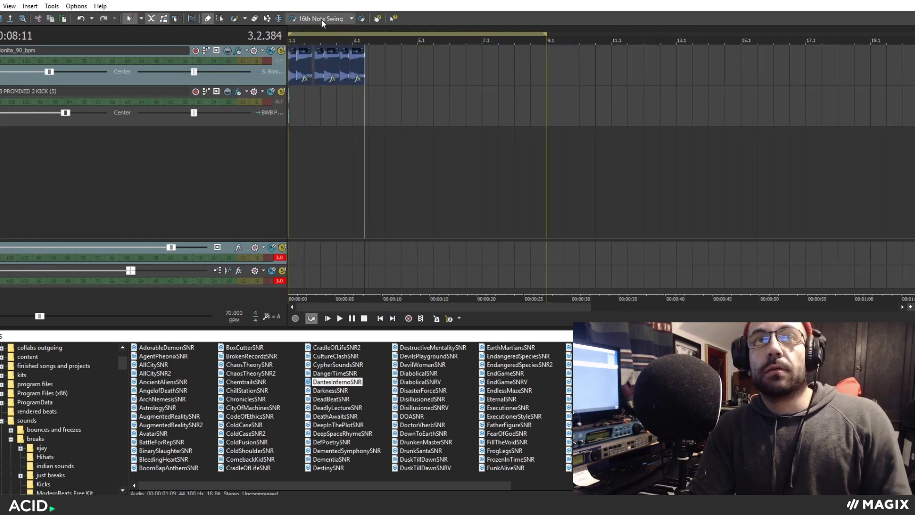
- Select all slices after the first and shift them later together, with the second slice starting at about 1.2.192
scroll(376, 72, up, 3)
click(300, 66)
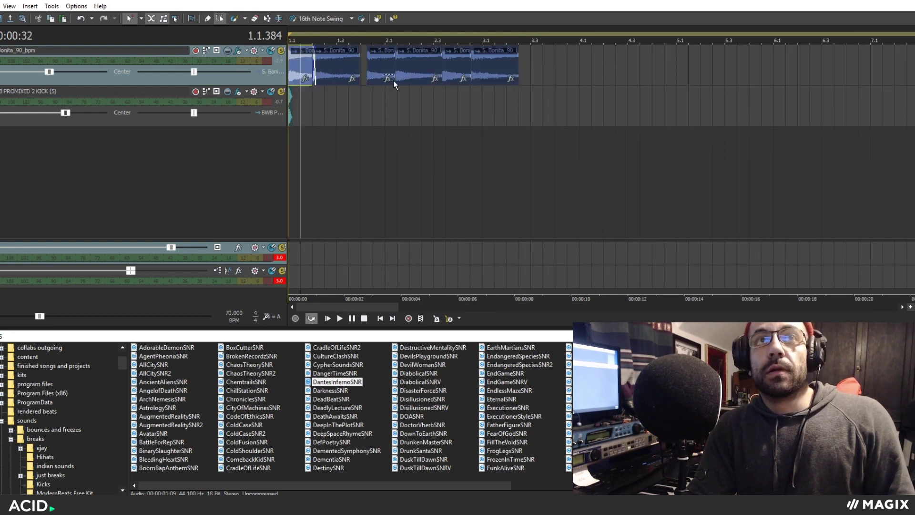
scroll(395, 81, up, 2)
drag(699, 98, 380, 69)
- Lower the pitch of the first Bonita slice at 1.1 and play the arrangement from the start
click(315, 61)
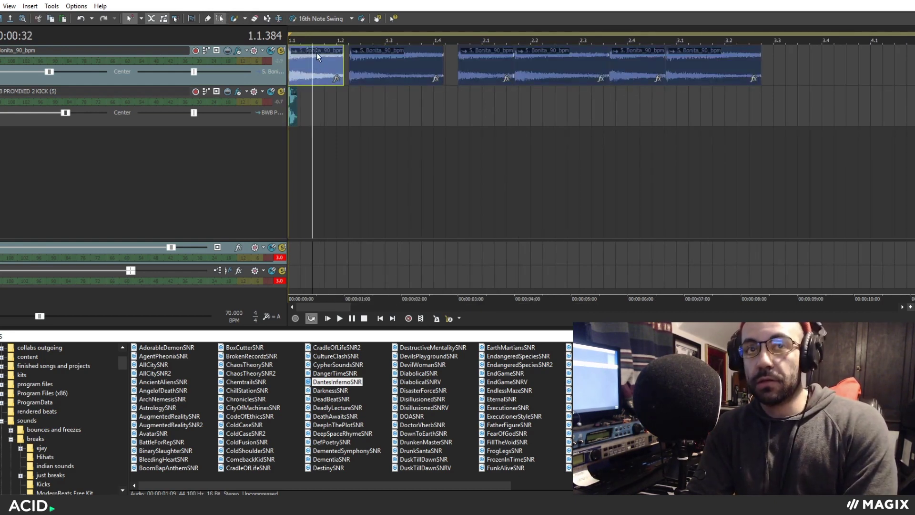
click(289, 68)
scroll(339, 69, up, 3)
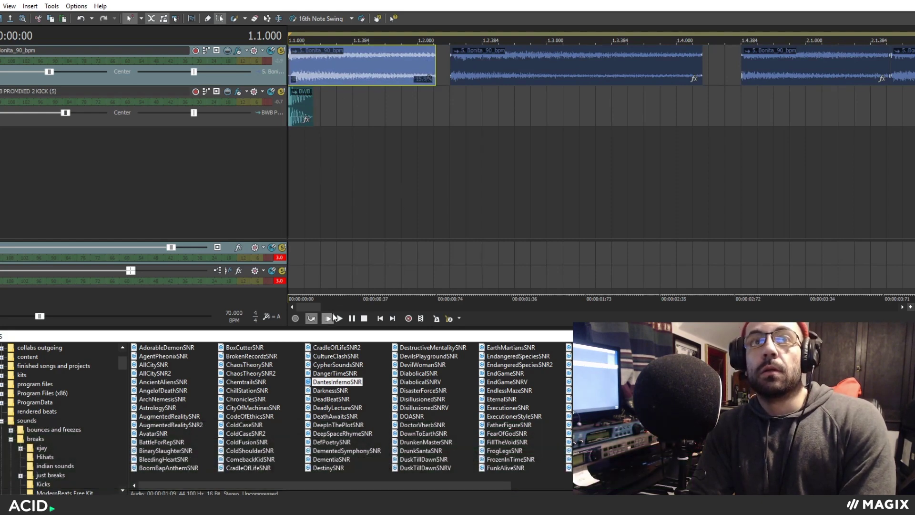
click(335, 318)
- Listen to the slices, shorten the first one to end at 1.2, and move the second one to start there
scroll(618, 132, down, 3)
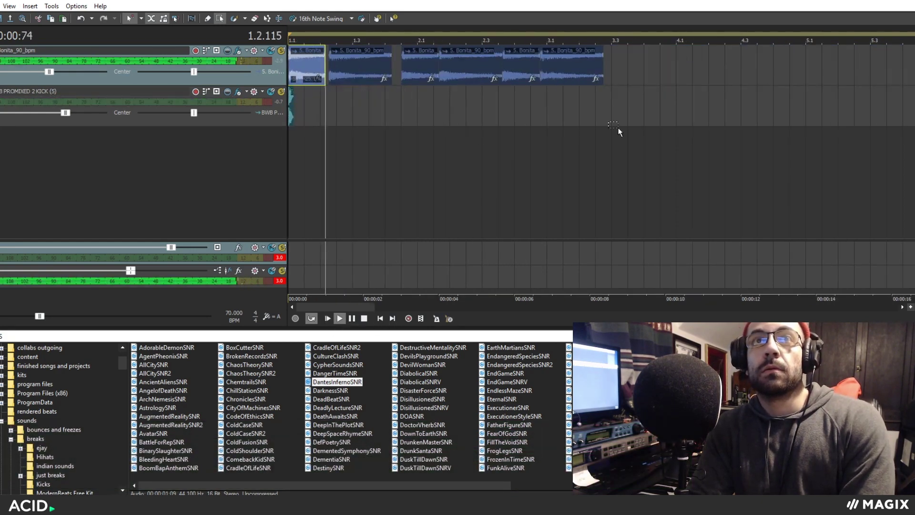
drag(618, 132, 356, 63)
scroll(357, 182, up, 2)
key(space)
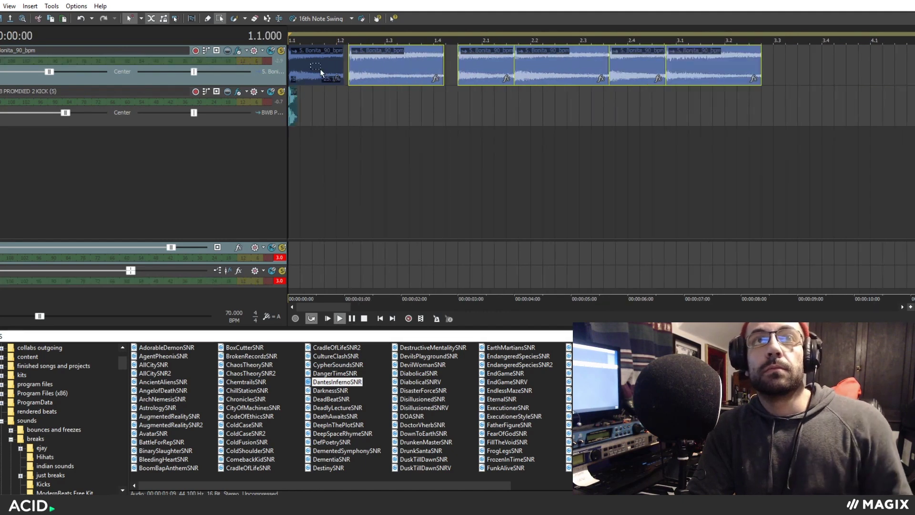
key(space)
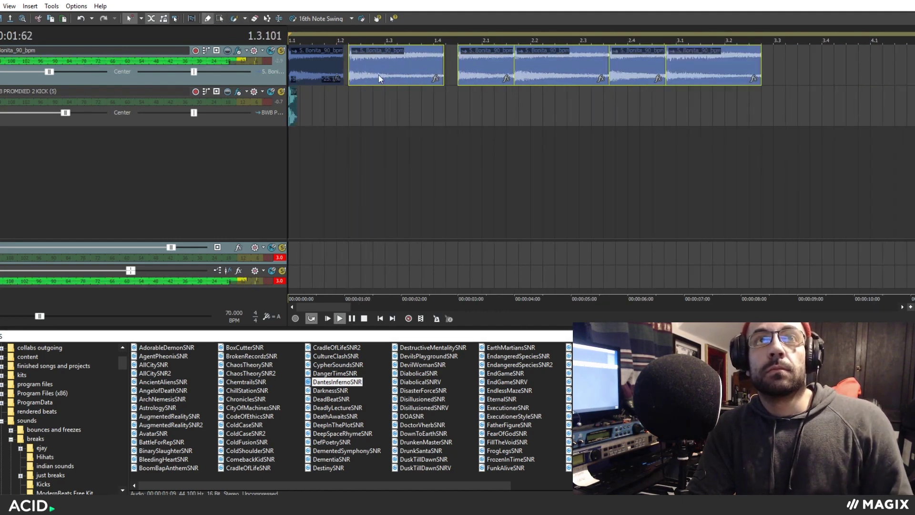
key(space)
drag(342, 63, 337, 63)
- Turn on the metronome, extend the first slice to 1.2.384, and move the second slice to start there during playback
click(436, 318)
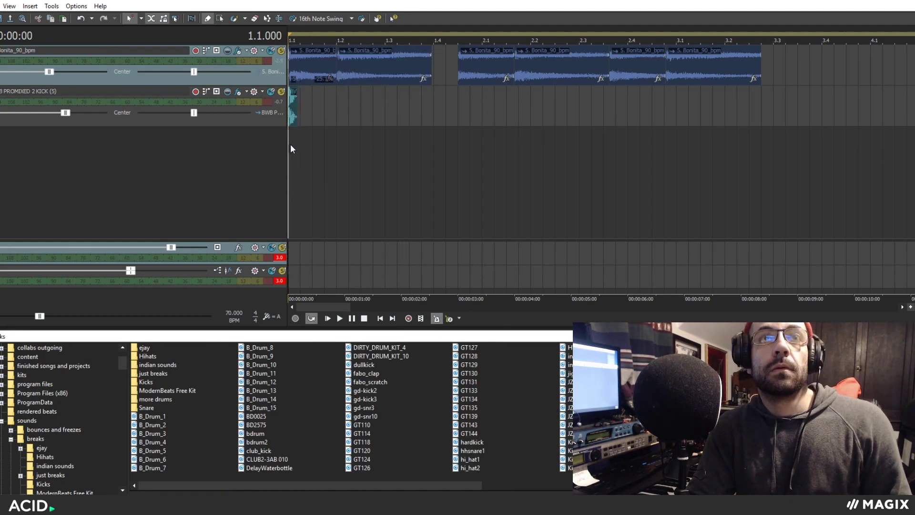
key(space)
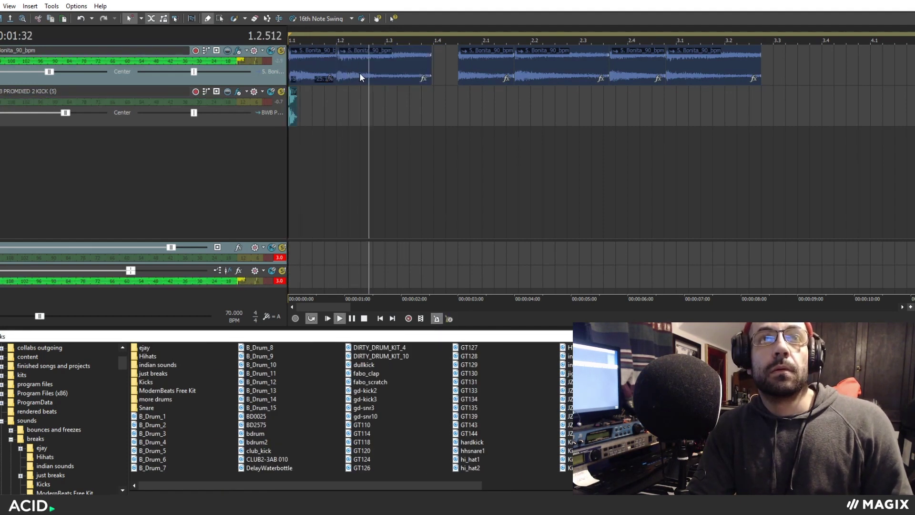
key(space)
key(space)
mouse_move(360, 75)
mouse_down()
mouse_move(380, 76)
mouse_move(340, 74)
mouse_move(352, 76)
mouse_up()
key(space)
key(space)
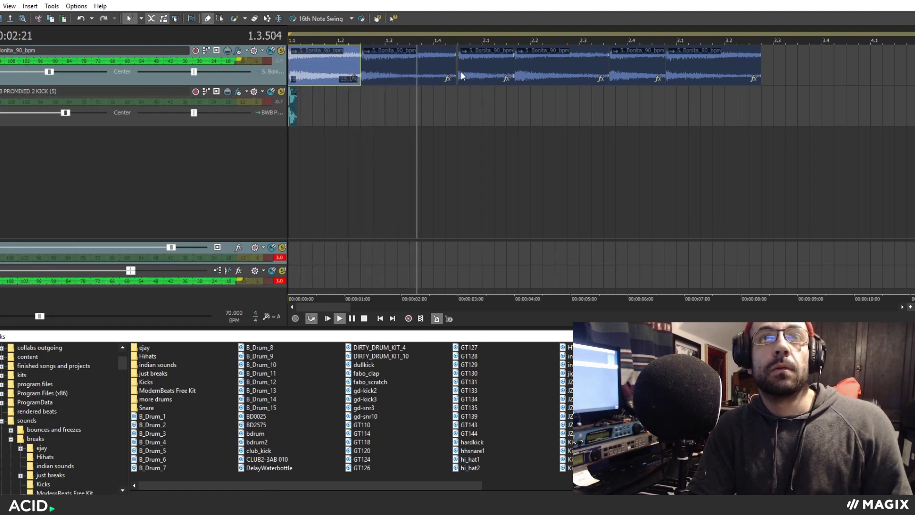
- Extend the second slice to 1.4.384 and the third slice to 2.2, with the fourth slice starting at 2.2
drag(456, 74, 458, 74)
key(space)
key(space)
mouse_move(527, 78)
mouse_down()
mouse_move(545, 78)
mouse_move(515, 70)
mouse_move(524, 69)
mouse_up()
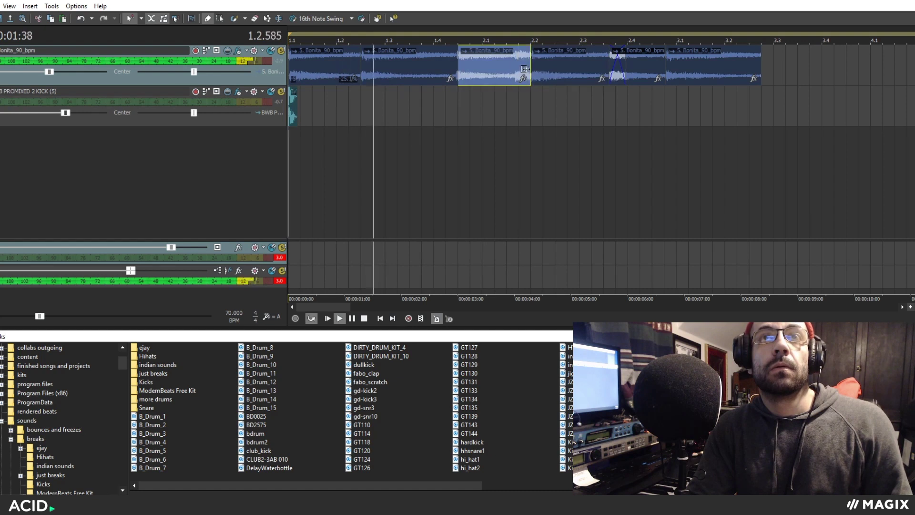
- Delete the last two Bonita slices after the fourth one
click(676, 72)
key(Delete)
click(652, 72)
key(Delete)
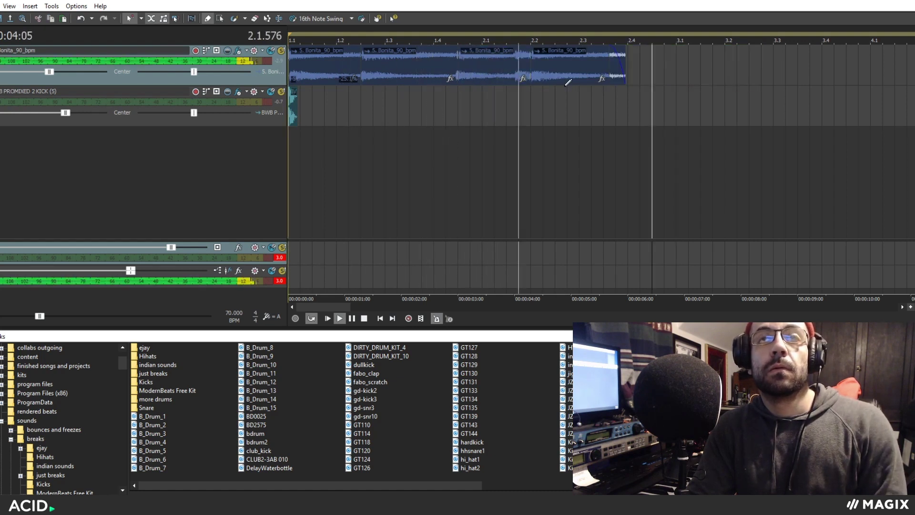
- Cut the third slice at 2.1.384, delete its remainder, and move the fourth slice to start at 2.1.384
click(460, 149)
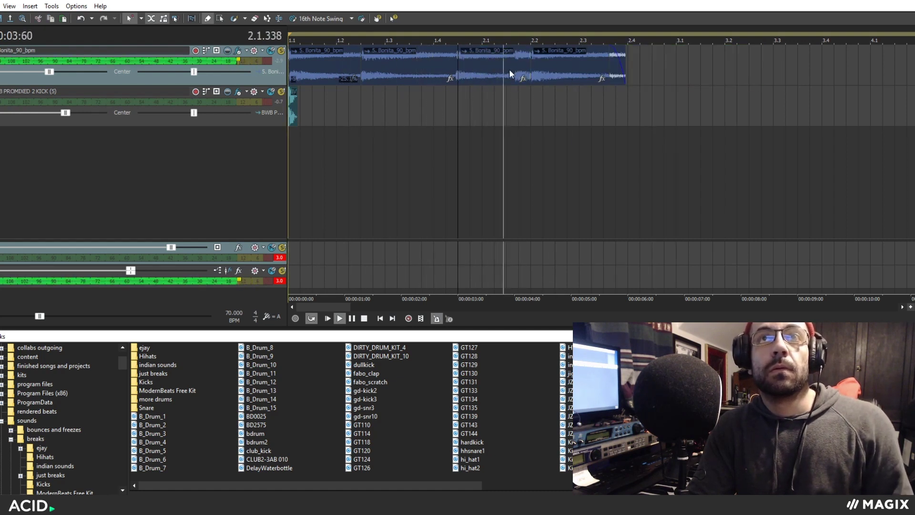
key(space)
click(510, 70)
key(s)
key(Delete)
drag(544, 71, 520, 73)
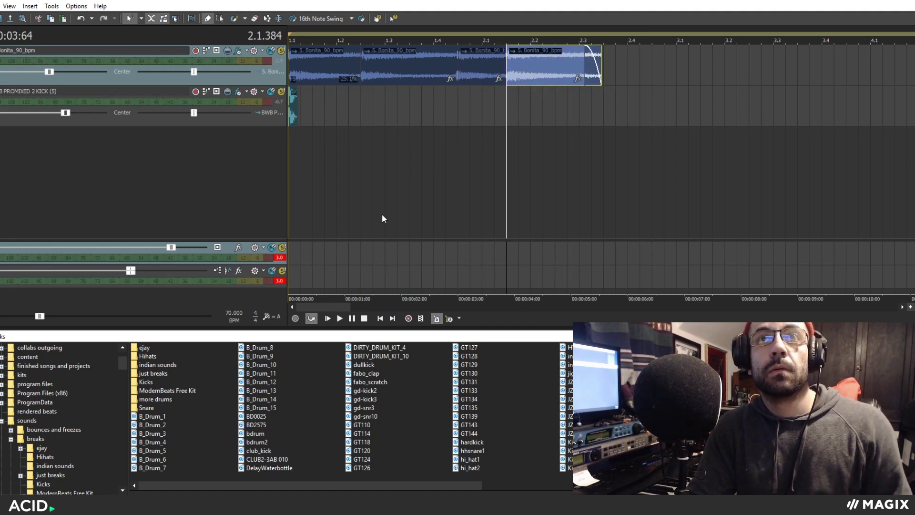
- Play the chop, extend the last slice past 3.1, and cut it off at 3.1.000
click(328, 318)
drag(601, 67, 695, 68)
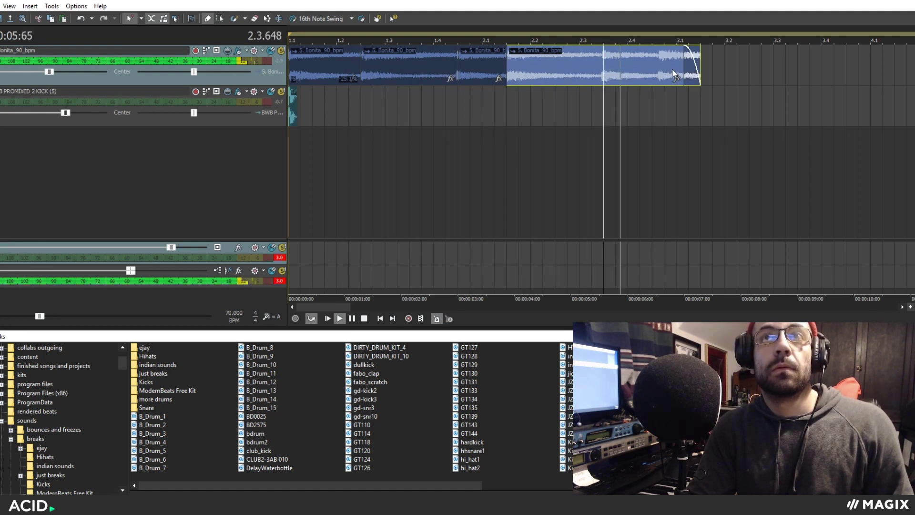
key(space)
click(674, 63)
key(s)
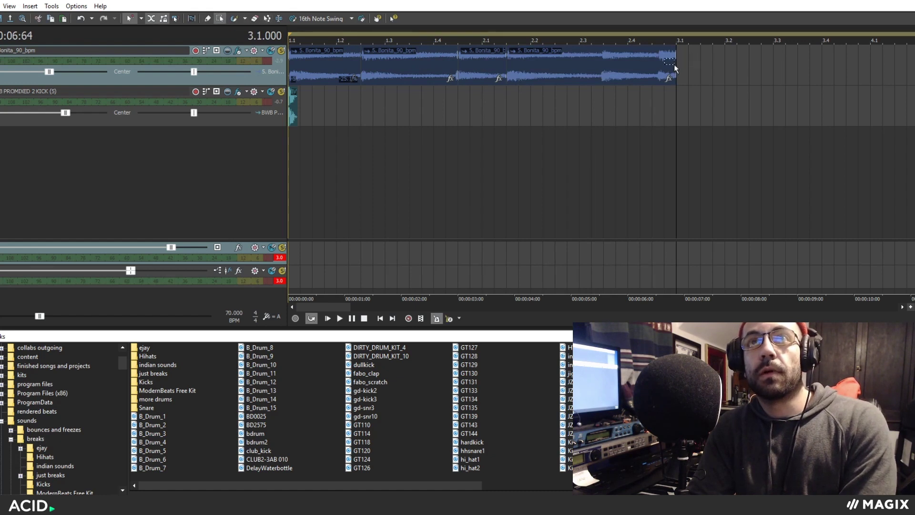
- Select all four Bonita slices, lower their pitch, and play the arrangement from the start
drag(674, 67, 360, 69)
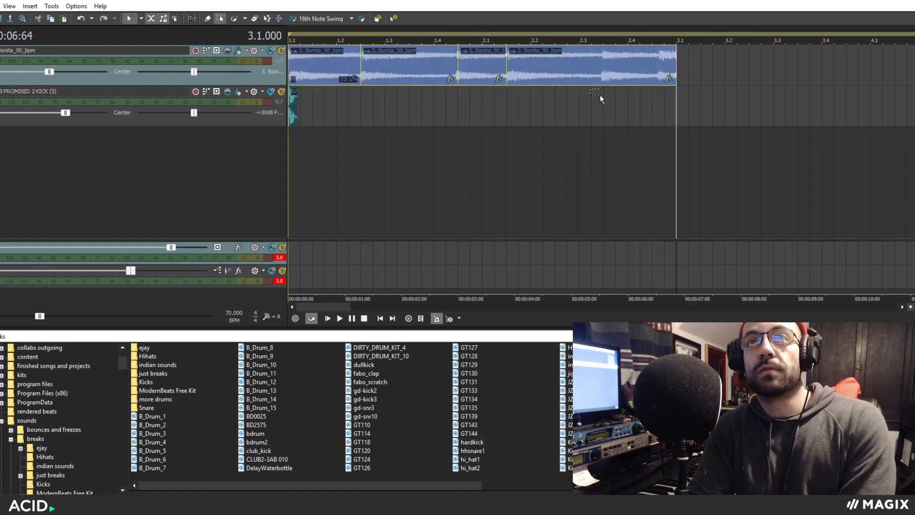
key(minus)
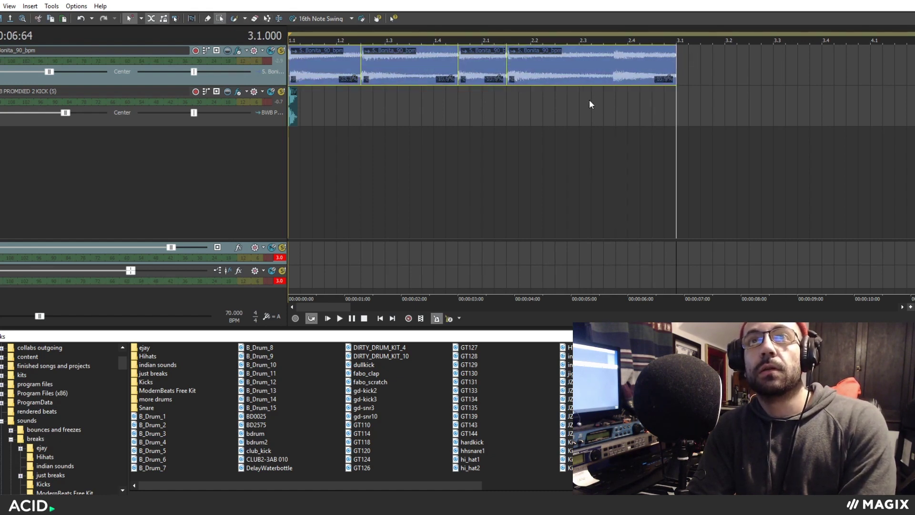
click(329, 318)
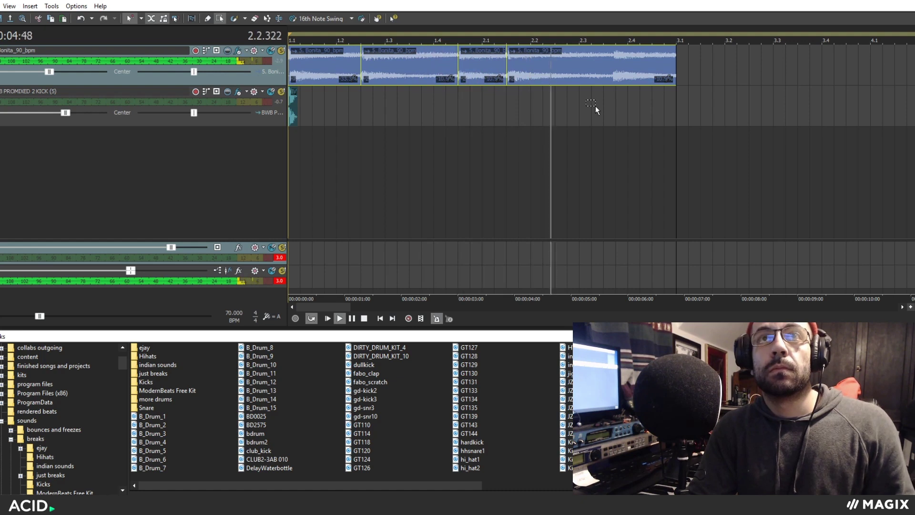
- Replay the pitched chop from about 2.1.192 and activate the Draw tool
click(621, 75)
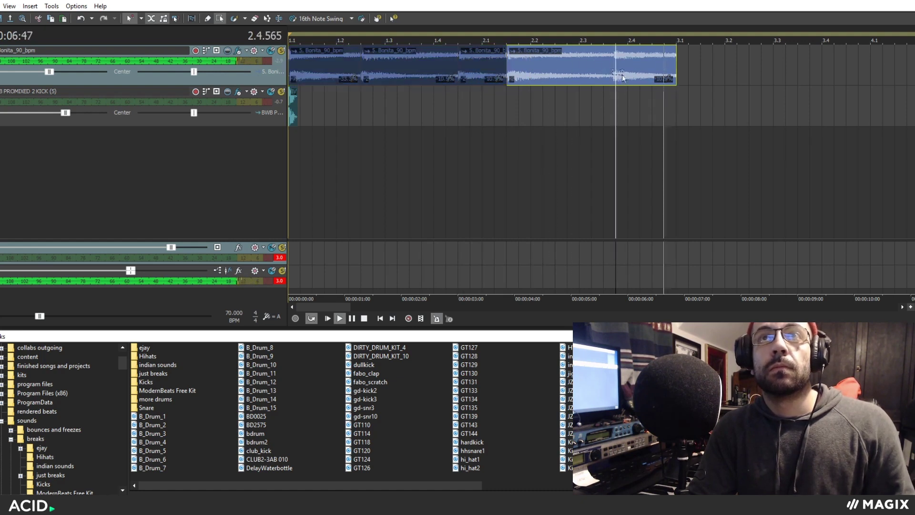
click(504, 114)
key(space)
click(494, 142)
click(207, 18)
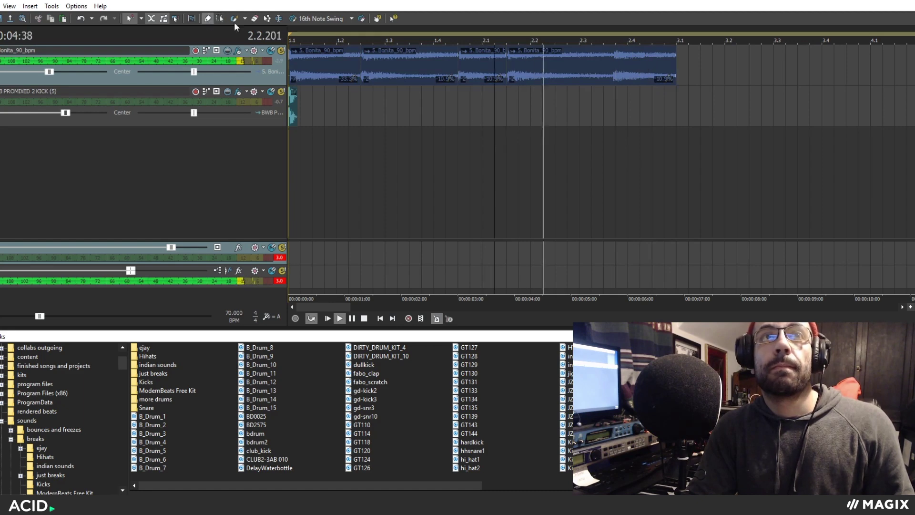
- Split the last Bonita slice at 2.3.384 and about 2.3.540, and delete the short piece between the cuts
click(575, 63)
scroll(600, 64, up, 3)
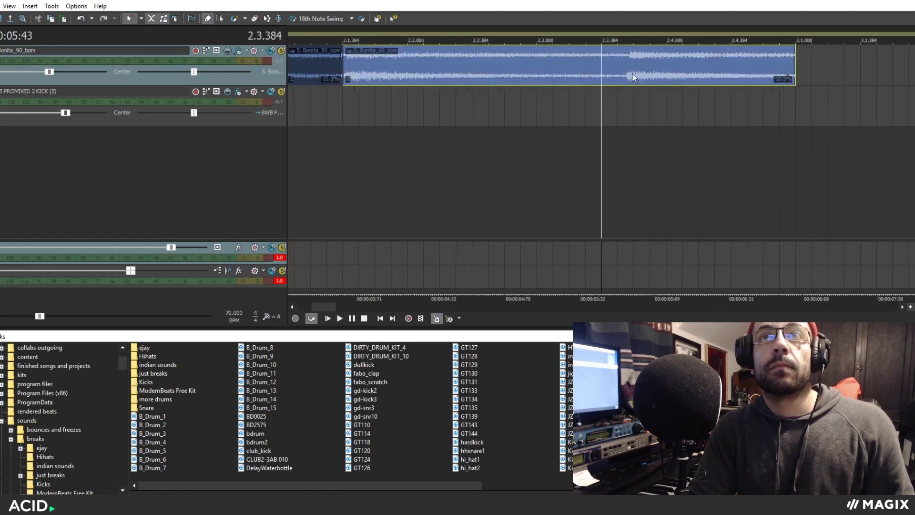
key(s)
scroll(622, 64, up, 3)
click(660, 73)
key(s)
click(614, 76)
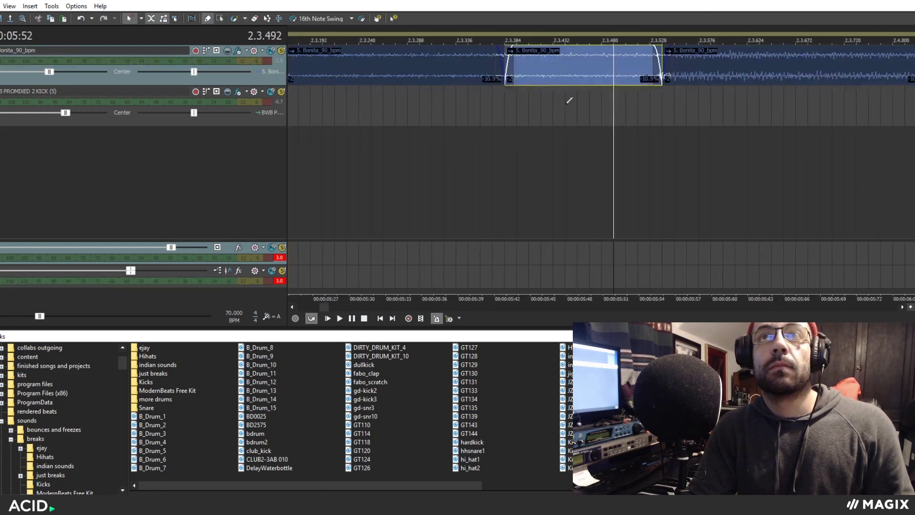
key(Delete)
- Extend the start of the last Bonita slice back to 2.3.384 to close the gap, with the arrangement playing
scroll(525, 109, down, 6)
click(450, 134)
key(space)
scroll(659, 75, down, 2)
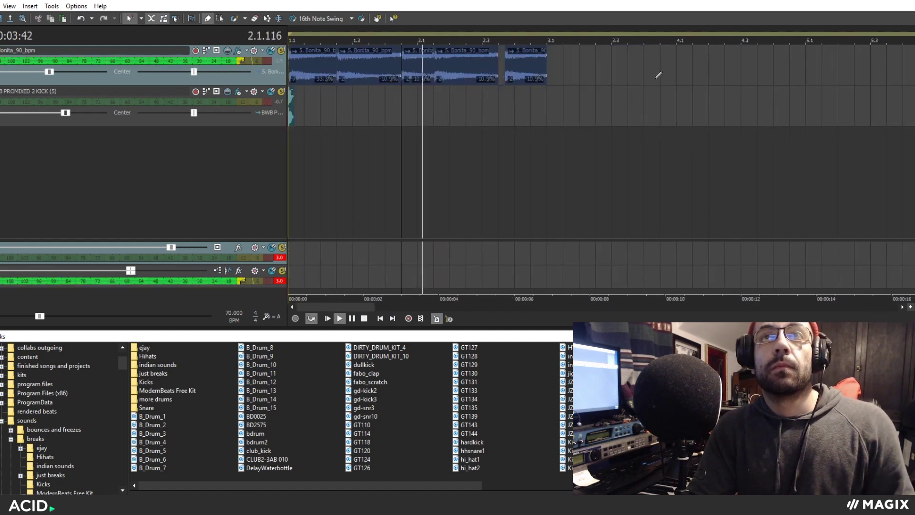
drag(526, 58, 520, 58)
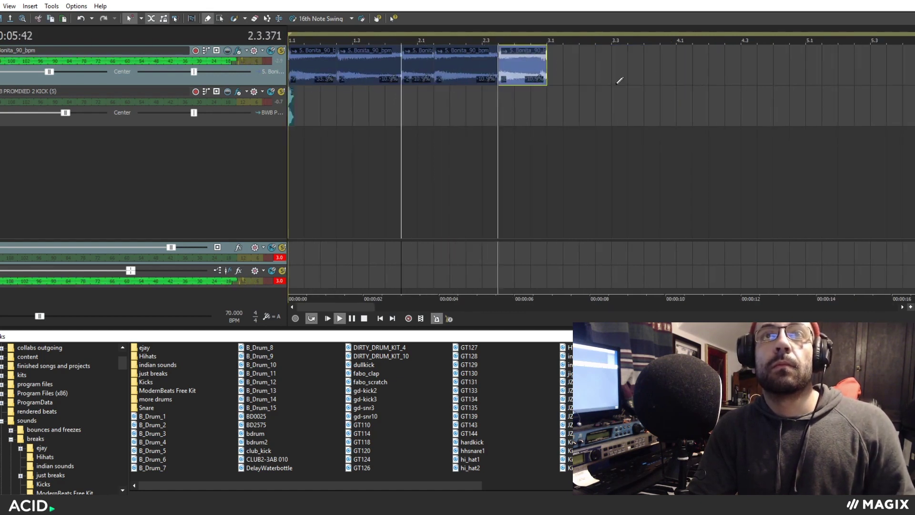
scroll(598, 87, up, 3)
key(space)
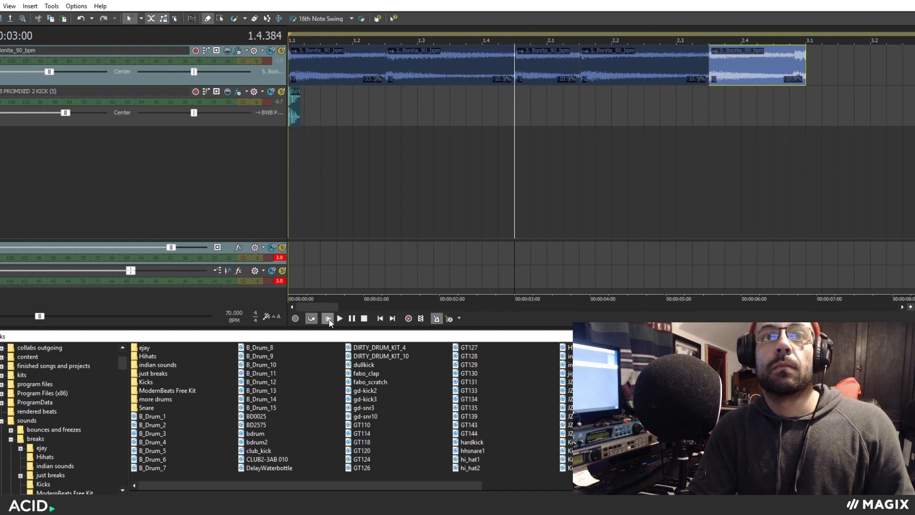
- Play the chop from the start, select all five Bonita slices, and paste a copy of them at 3.1
click(327, 318)
scroll(314, 142, down, 3)
click(219, 19)
drag(546, 77, 294, 67)
key(ctrl+c)
click(485, 73)
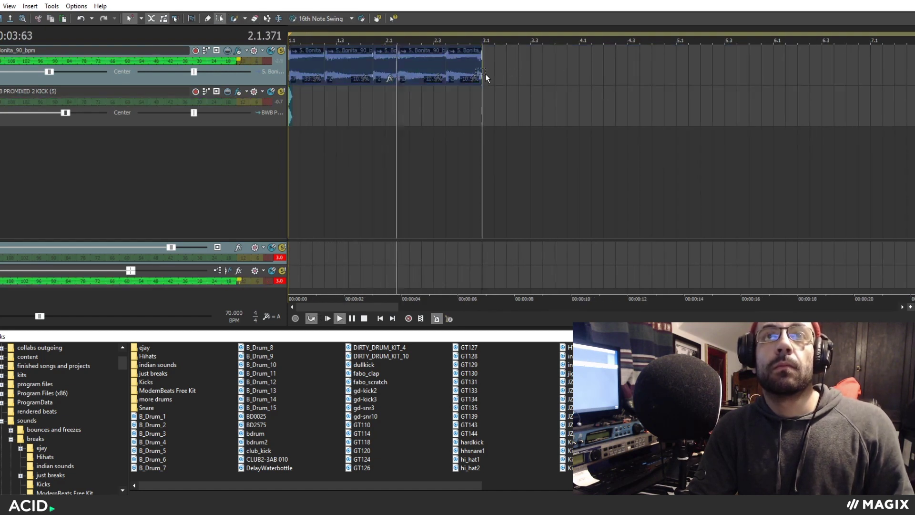
key(ctrl+v)
- Activate the Draw tool, select the kick event at 1.1, and stop playback
click(206, 18)
click(291, 108)
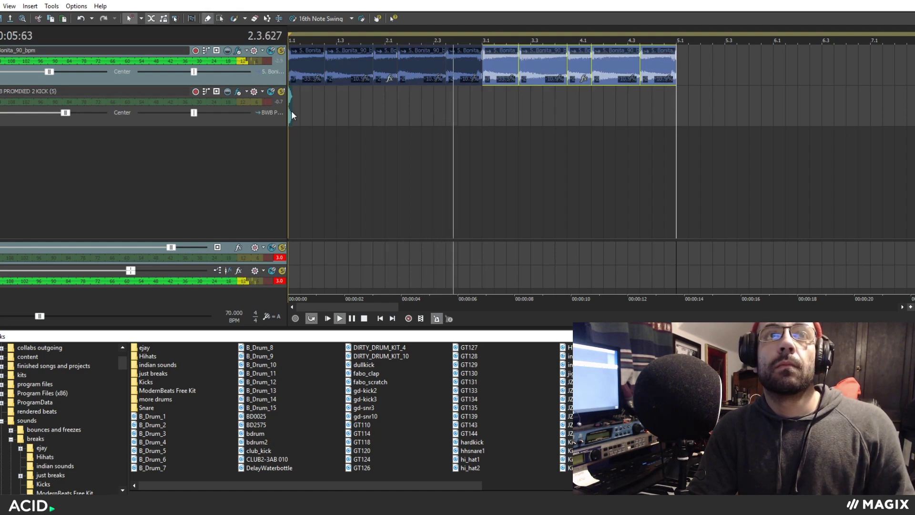
scroll(300, 124, up, 4)
key(space)
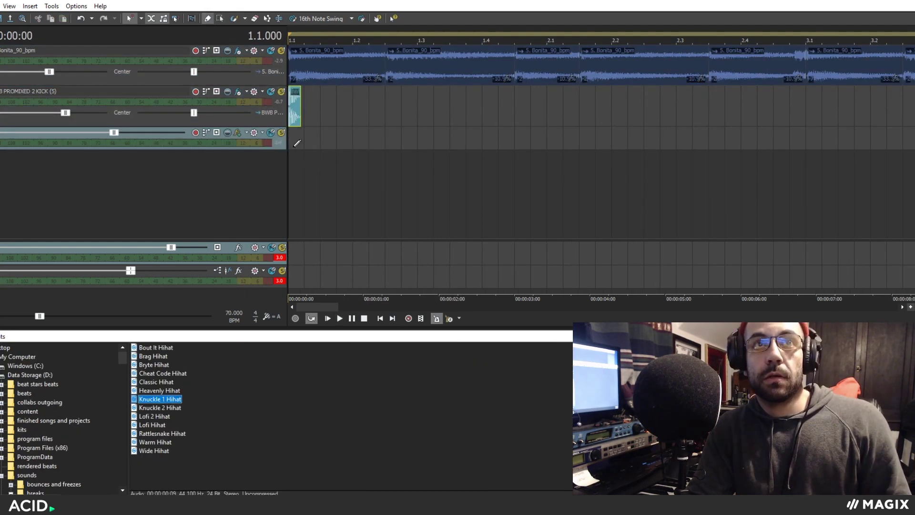
- Set the snap grid to 16th Notes, paint Knuckle 1 Hihat events from 1.1 to about 2.4.192, and play them
click(141, 18)
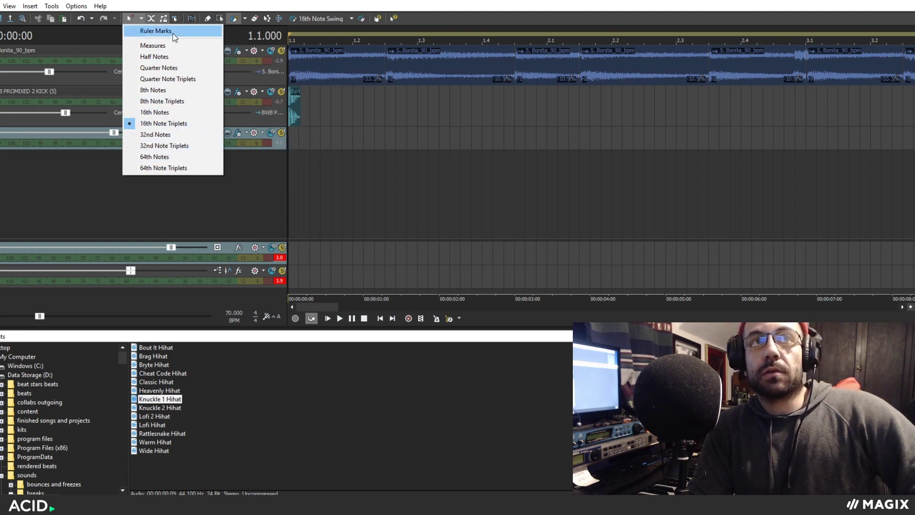
click(155, 30)
scroll(312, 148, down, 4)
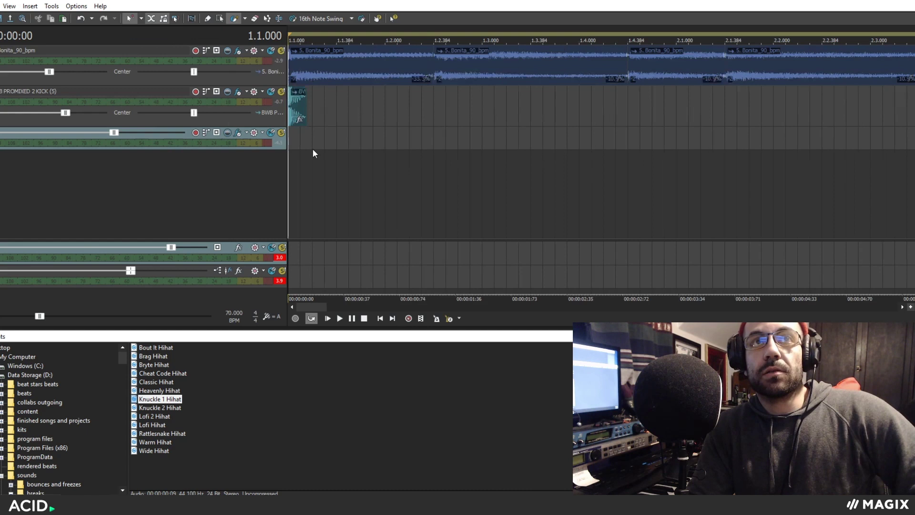
click(140, 19)
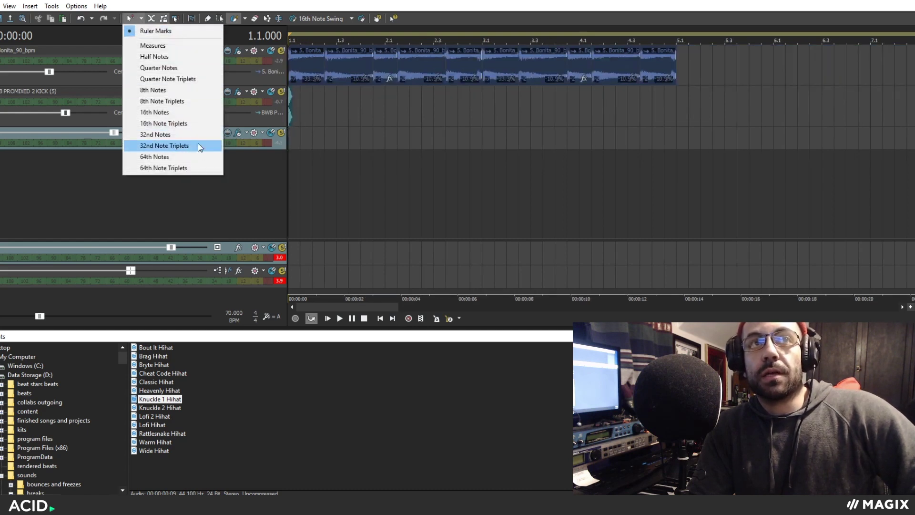
click(194, 112)
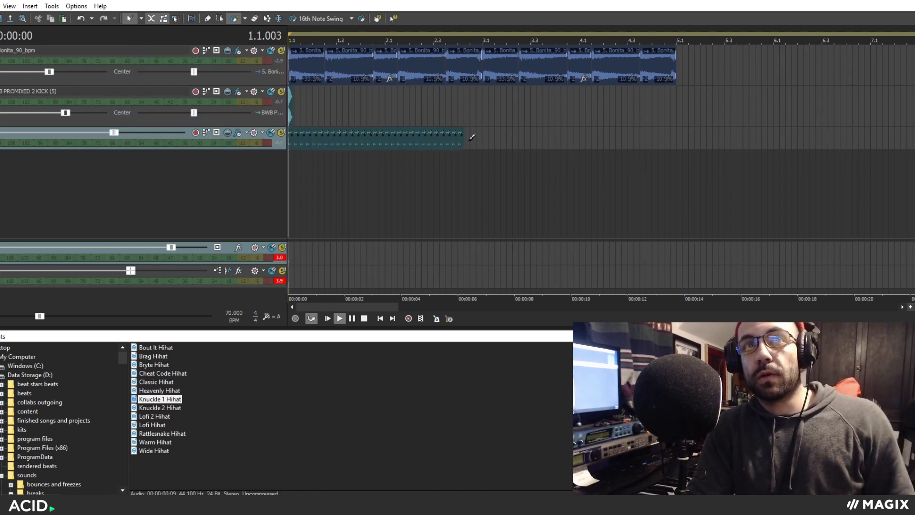
scroll(496, 190, up, 3)
key(space)
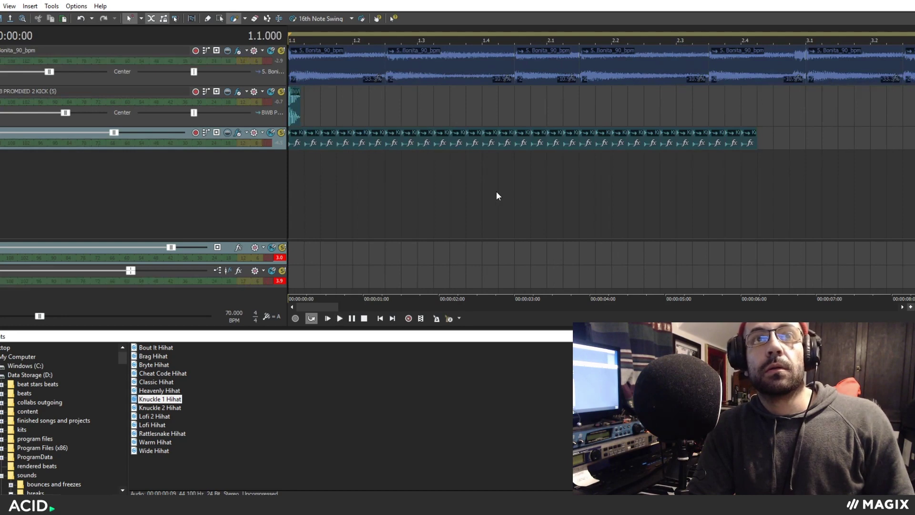
key(space)
scroll(497, 191, down, 2)
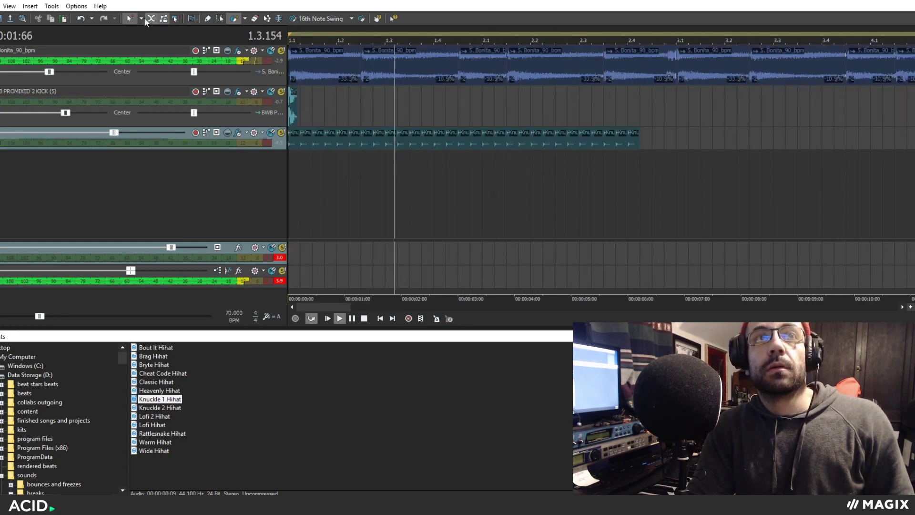
key(space)
- Erase the hi-hats, try a 32nd-note run from 1.1 to past 1.4, and undo the run
click(141, 19)
click(155, 134)
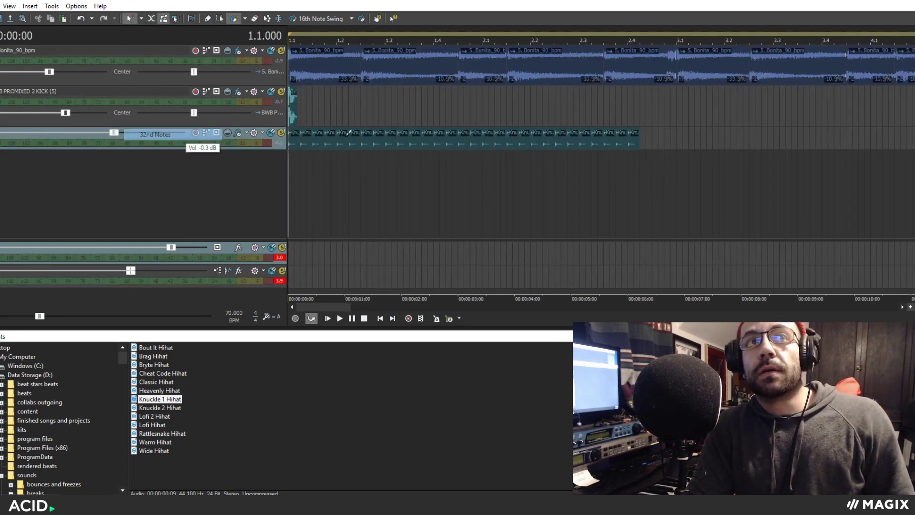
drag(638, 139, 301, 142)
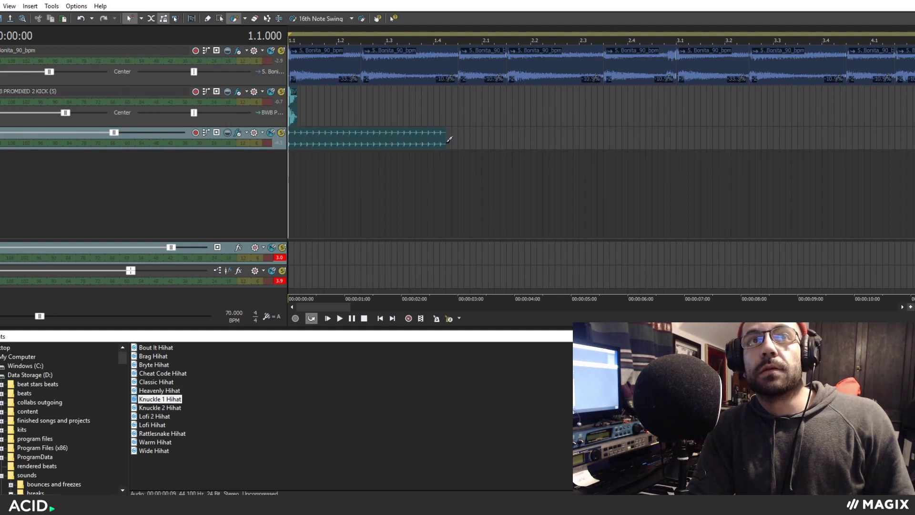
key(space)
key(ctrl+z)
key(space)
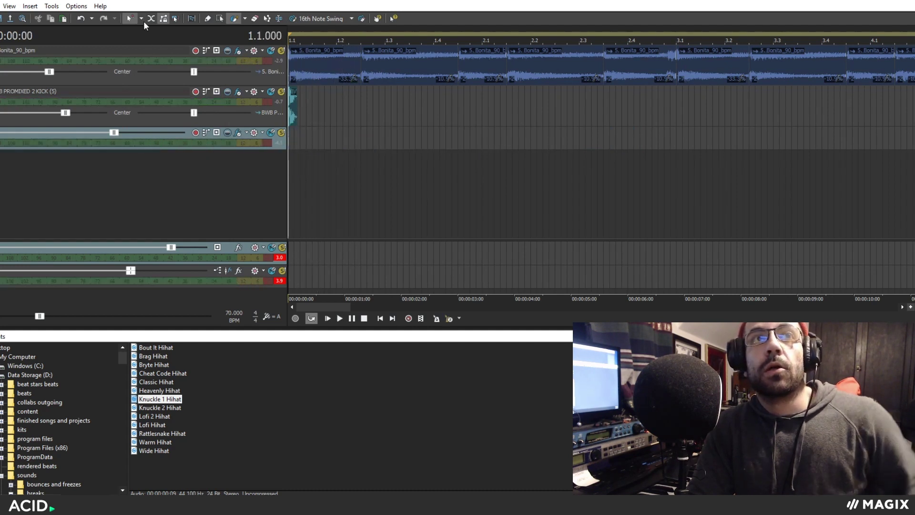
- Set the snap grid to Ruler Marks, paint seven 16th-note hi-hats from 1.1, and play them
click(142, 19)
click(155, 113)
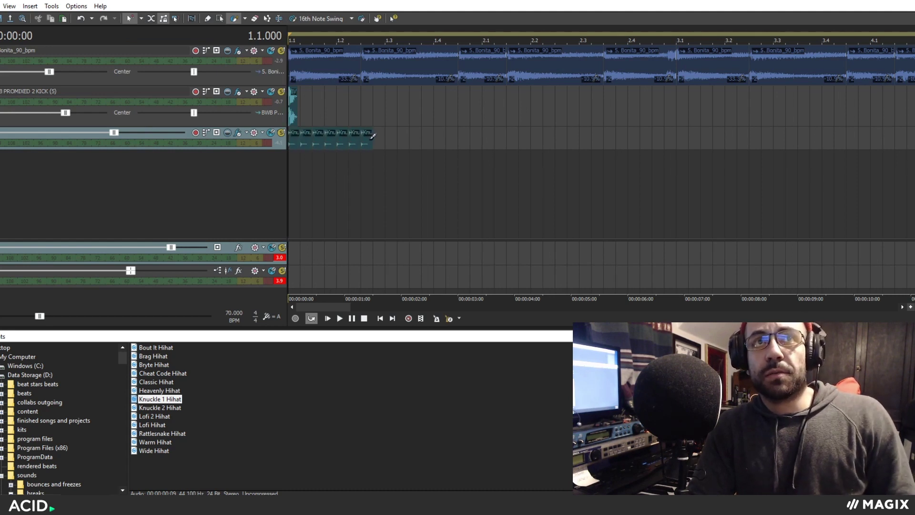
scroll(427, 149, up, 1)
key(space)
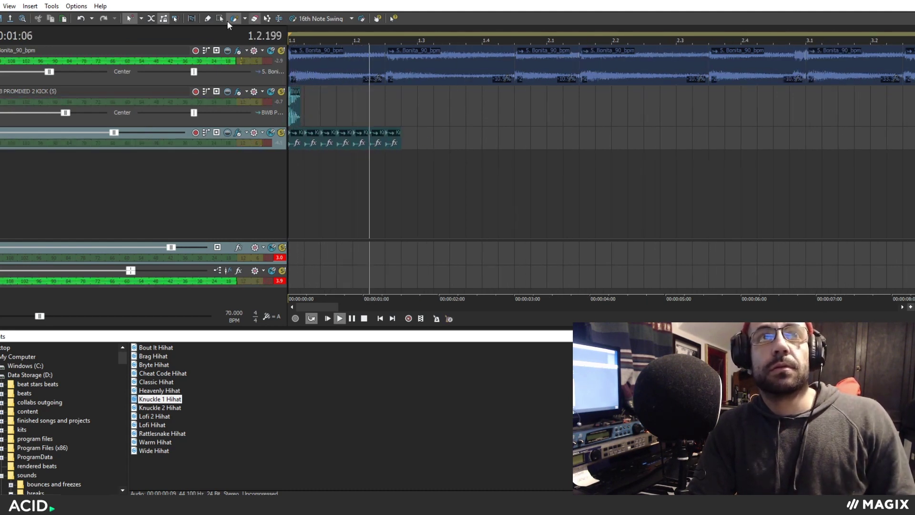
key(space)
- Set the snap grid to 16th Note Triplets and paint six triplet hi-hats from 1.4 to 2.1
click(142, 19)
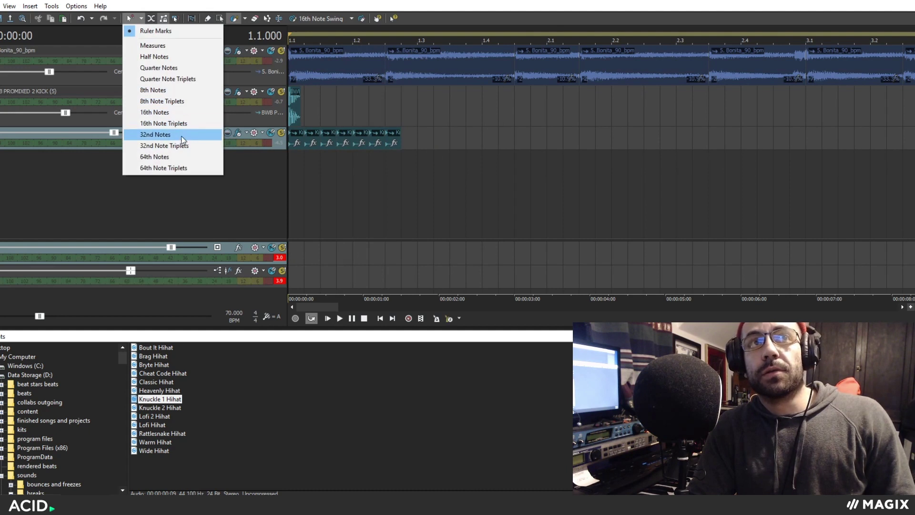
click(181, 124)
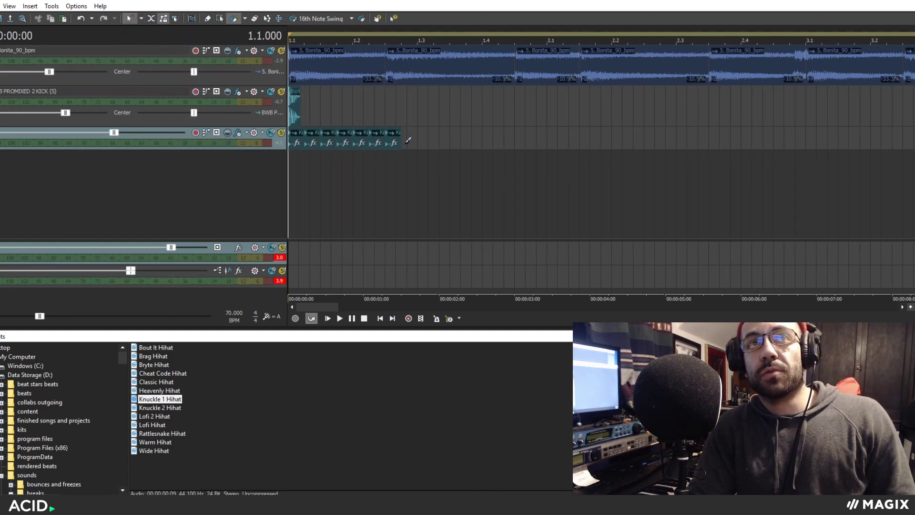
key(space)
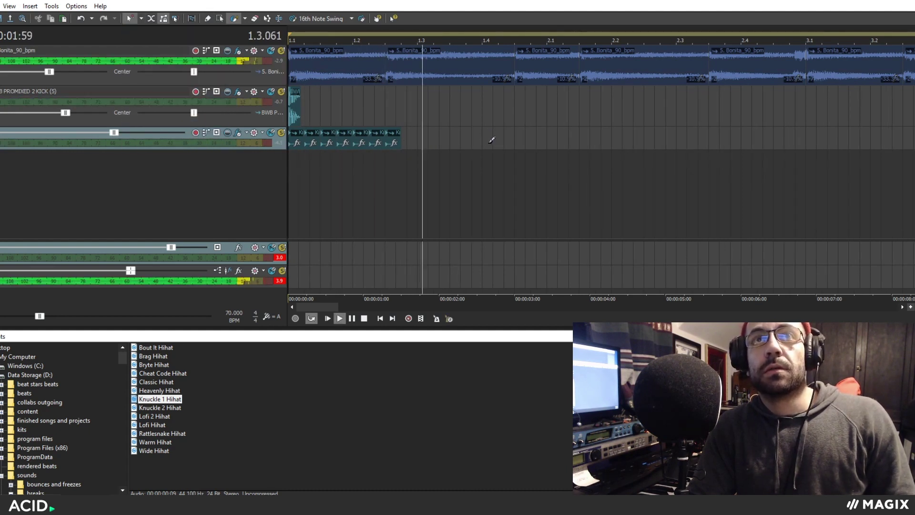
drag(491, 139, 543, 143)
key(space)
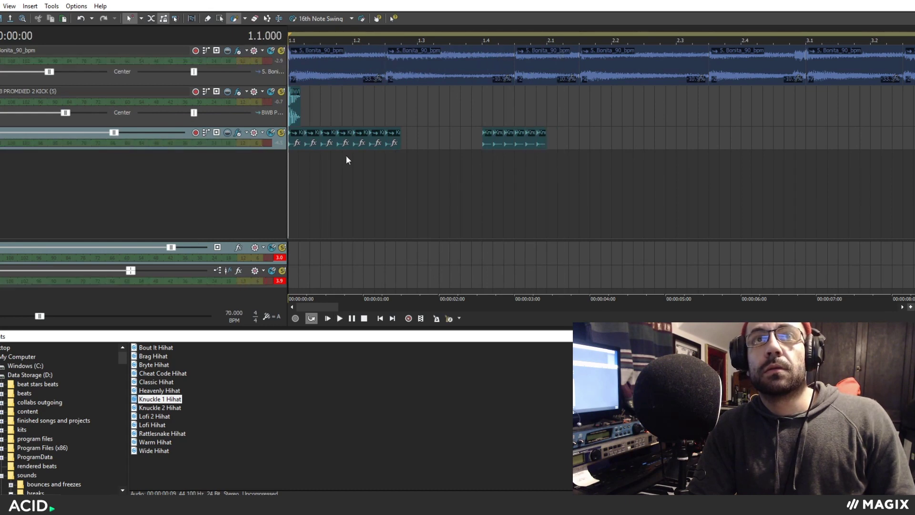
- Return the snap grid to Ruler Marks and fill the hi-hat gap up to 1.4 with 16th-note hits
key(space)
click(141, 19)
click(160, 31)
key(space)
key(space)
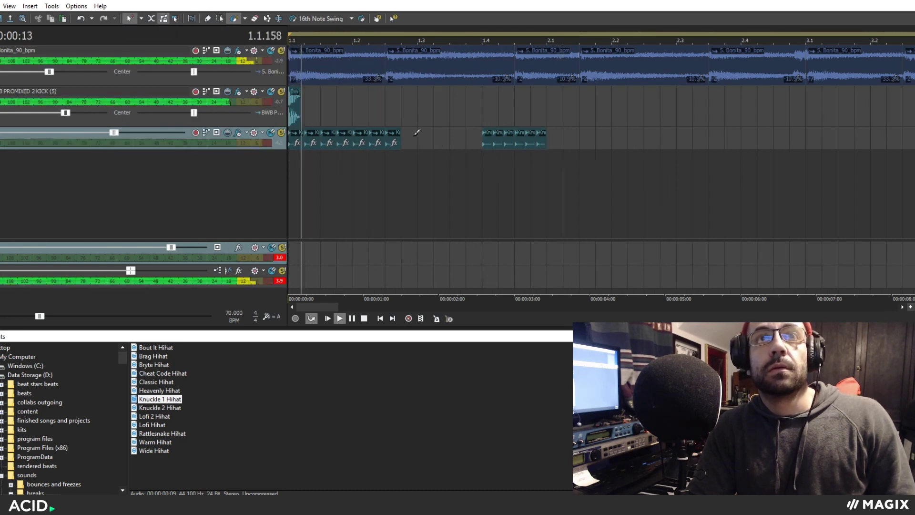
drag(416, 136, 481, 140)
click(141, 19)
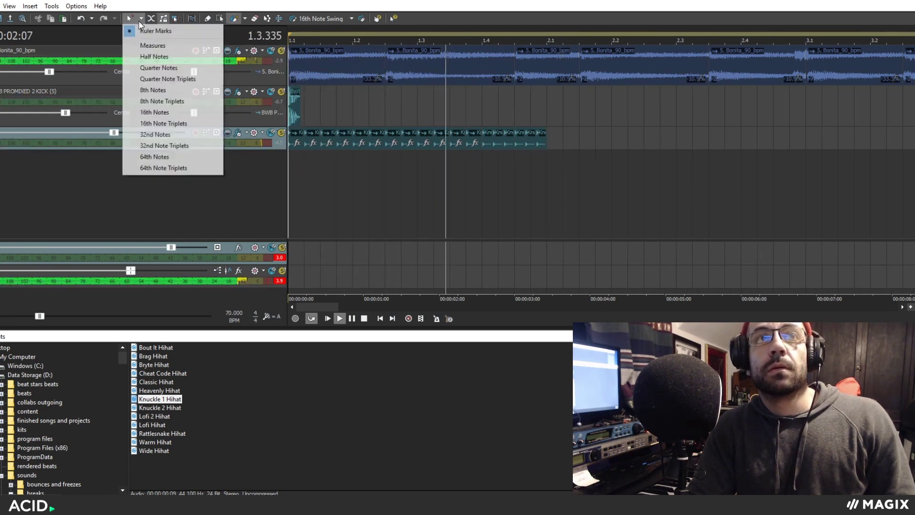
click(190, 145)
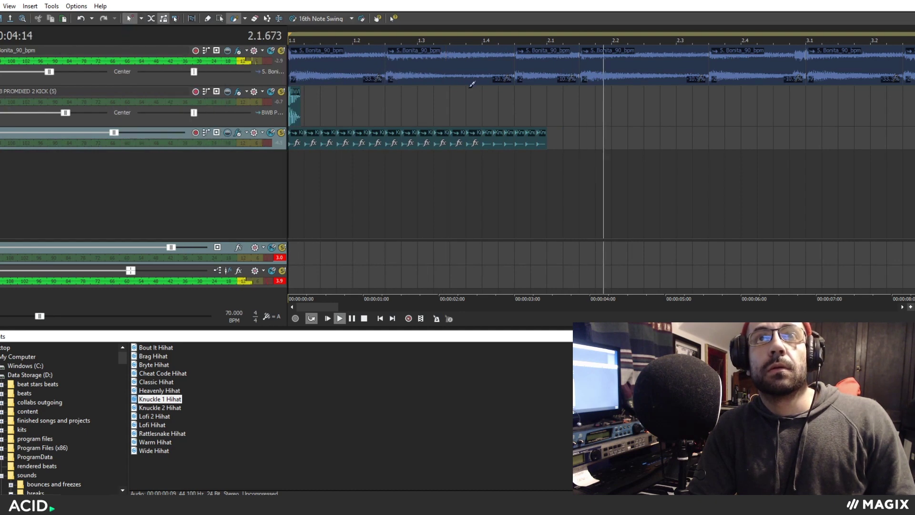
- Restart playback, select the whole first bar of hi-hats, and paste a copy of it at 2.1
key(space)
key(space)
click(221, 20)
drag(587, 142, 281, 138)
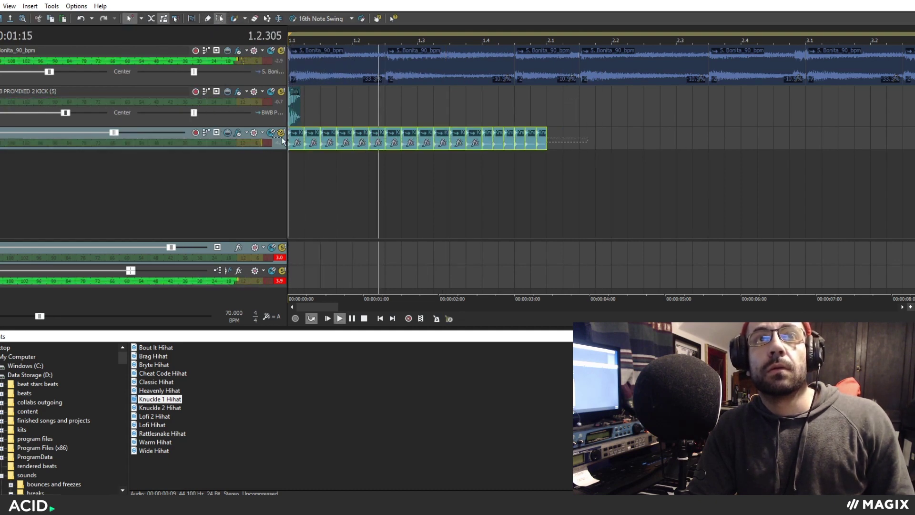
click(554, 139)
key(ctrl+v)
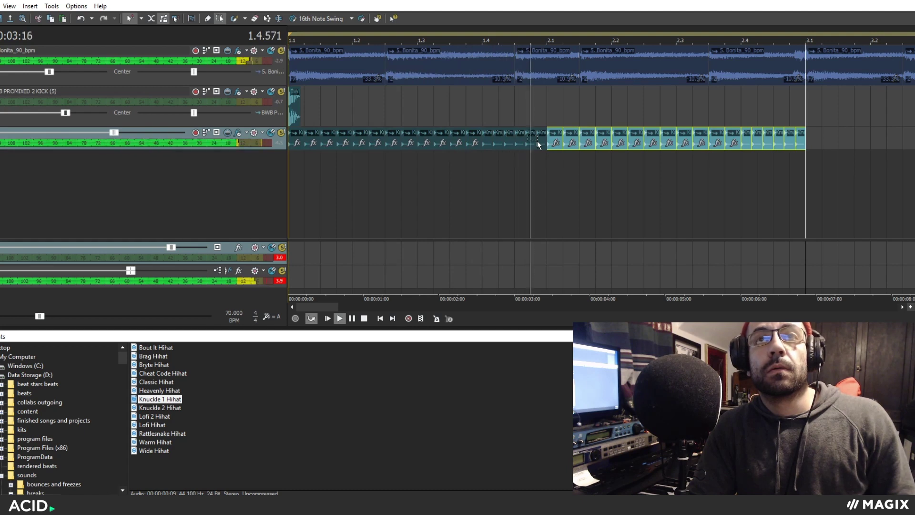
- Set the snap grid to 32nd Note Triplets, paint a fast roll over the first hi-hat at 1.1, and play it
click(234, 18)
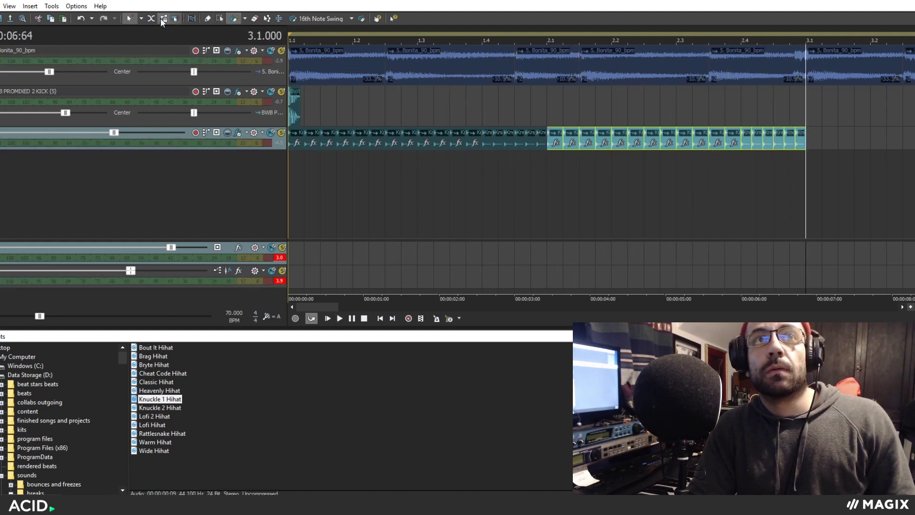
click(141, 19)
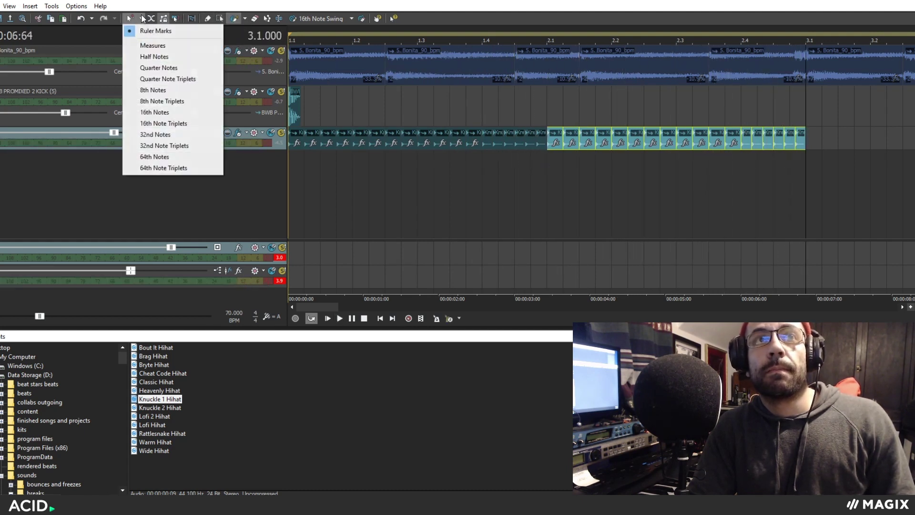
click(180, 148)
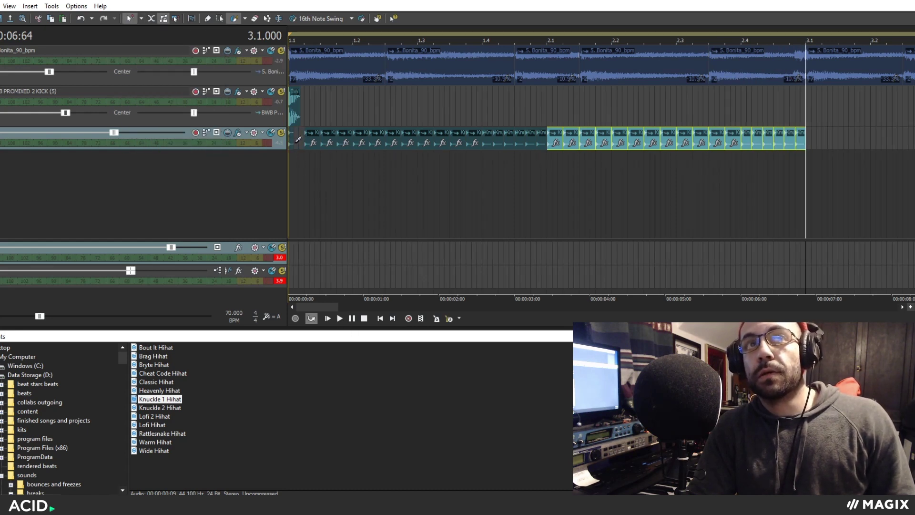
click(328, 318)
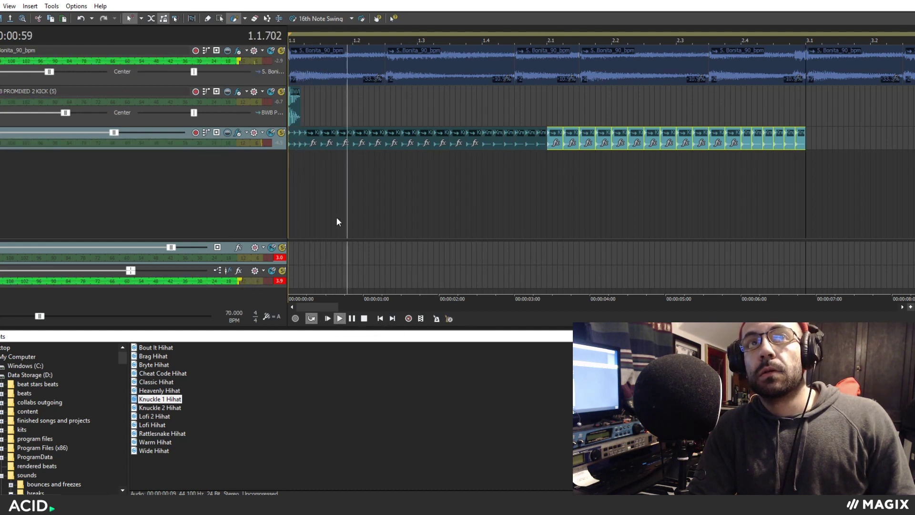
click(227, 51)
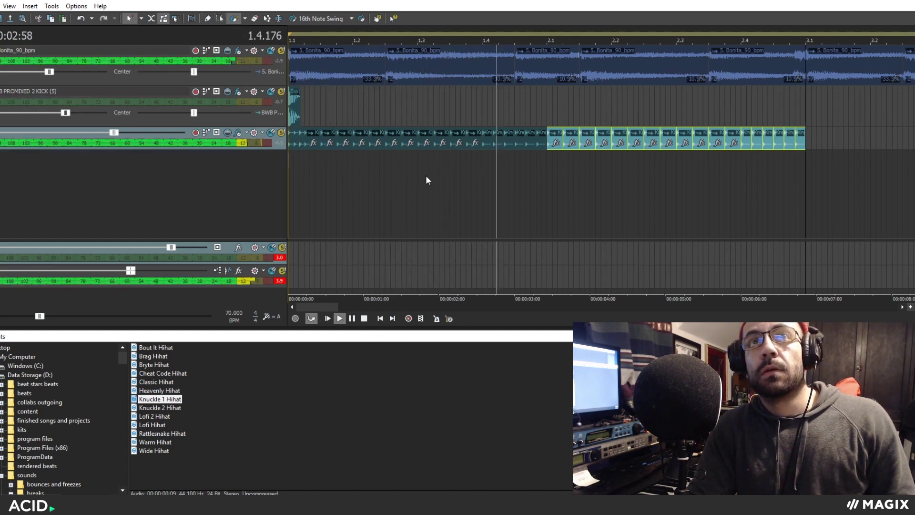
- Replace the triplet hi-hats after 2.4 with a short 32nd-note-triplet roll and set the snap grid to Ruler Marks
drag(805, 138, 762, 138)
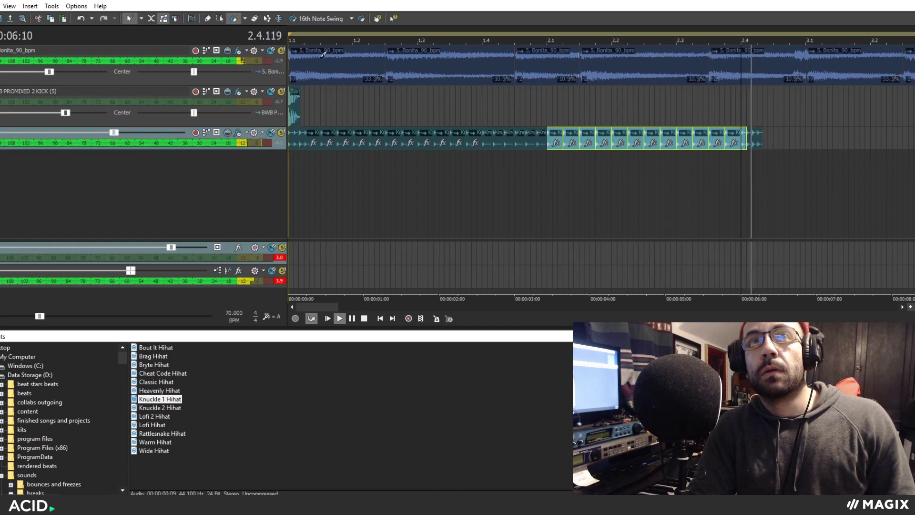
click(141, 19)
click(143, 30)
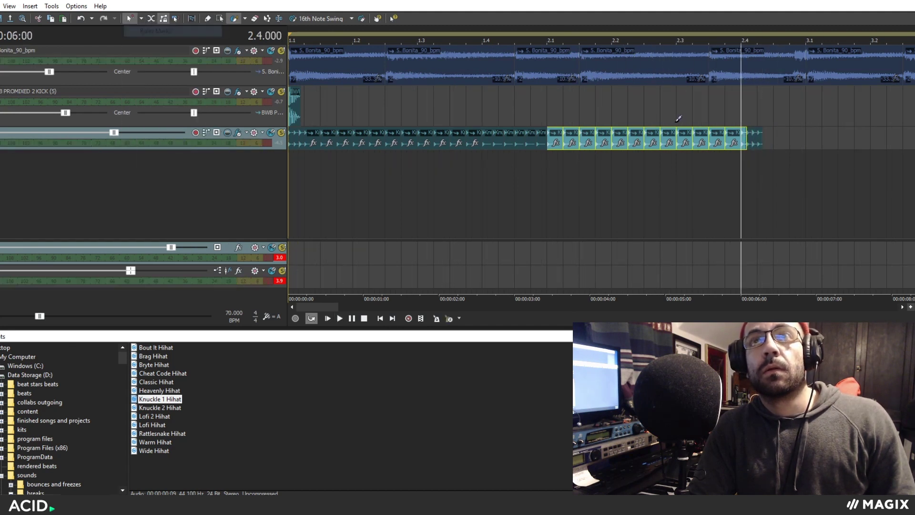
- Paint hi-hat hits into the gap just before 3.1 and play the passage back
drag(778, 141, 791, 141)
key(space)
key(space)
key(space)
key(space)
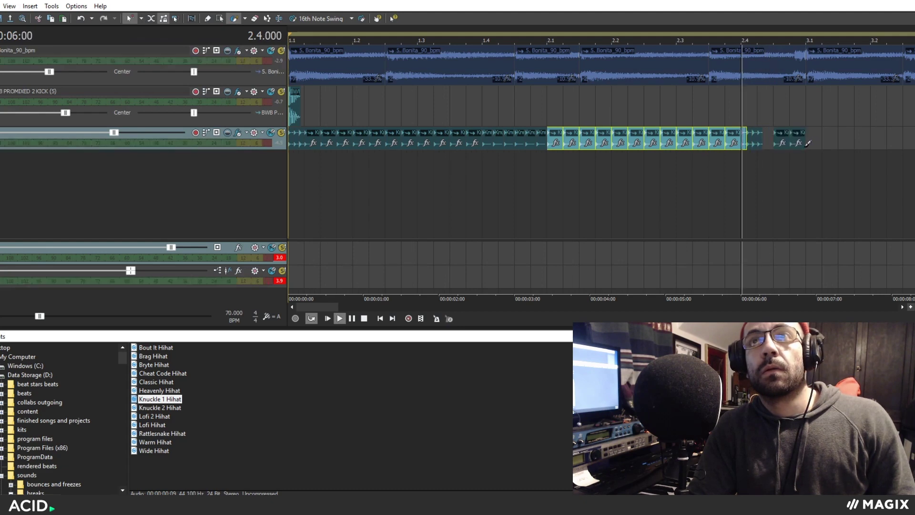
scroll(801, 184, up, 2)
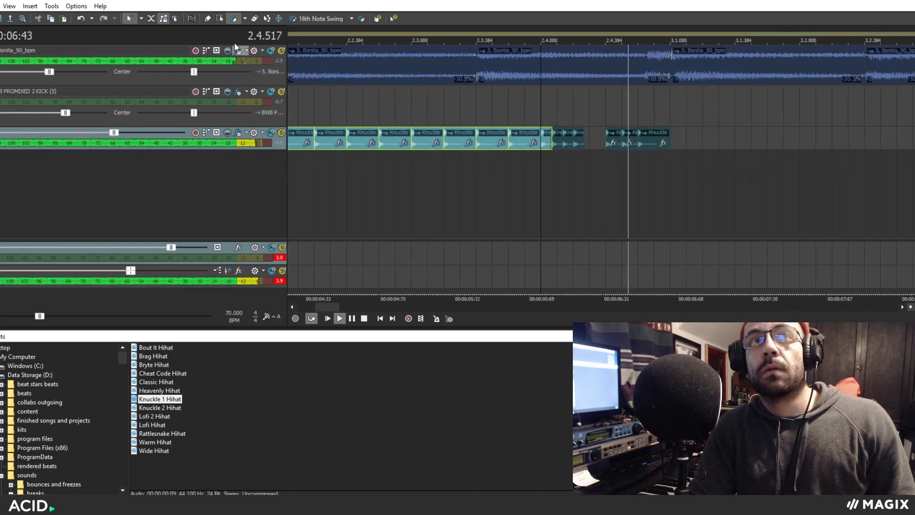
key(space)
key(space)
- Change the snap grid and repaint the hi-hats just before 3.1 as three evenly spaced triplet hits, checking them in playback
click(142, 20)
click(165, 122)
key(space)
key(space)
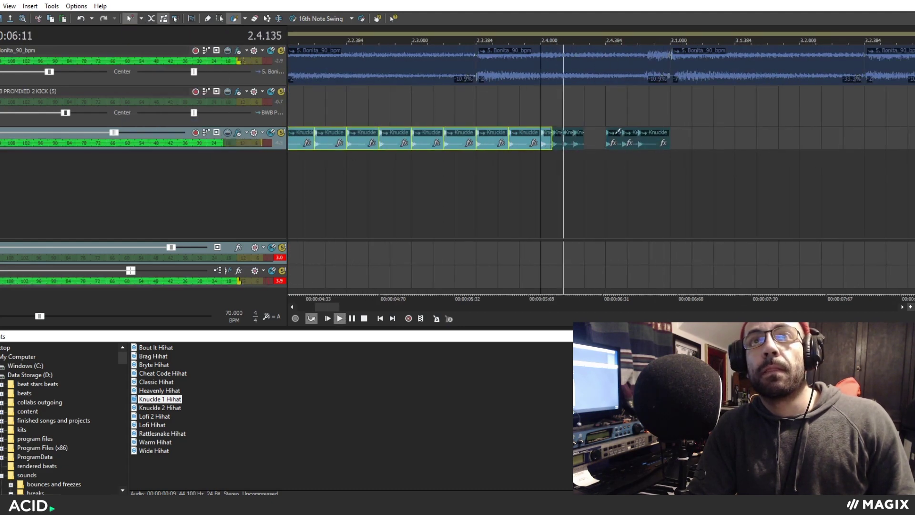
key(space)
drag(615, 137, 652, 136)
key(space)
key(space)
key(space)
scroll(666, 135, down, 1)
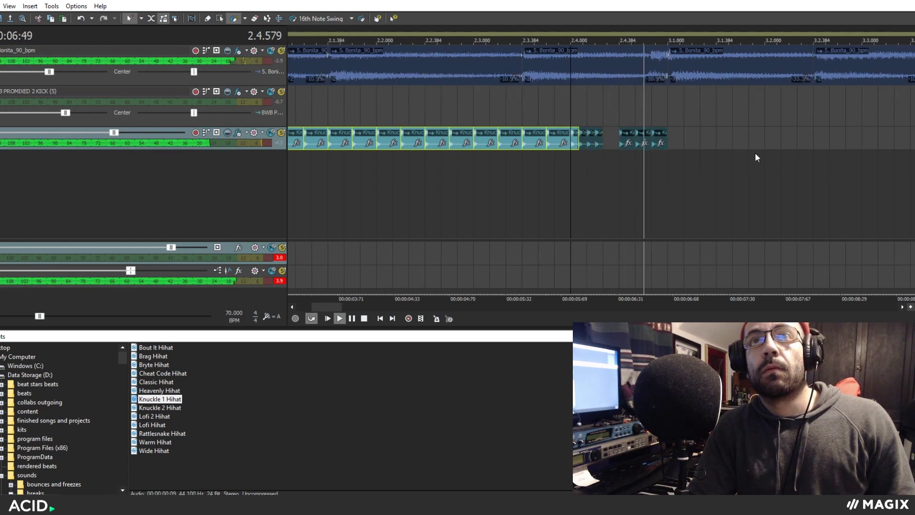
- Stop playback, switch to the selection tool and return the snap grid to Ruler Marks
key(space)
scroll(648, 135, down, 3)
key(ctrl+d)
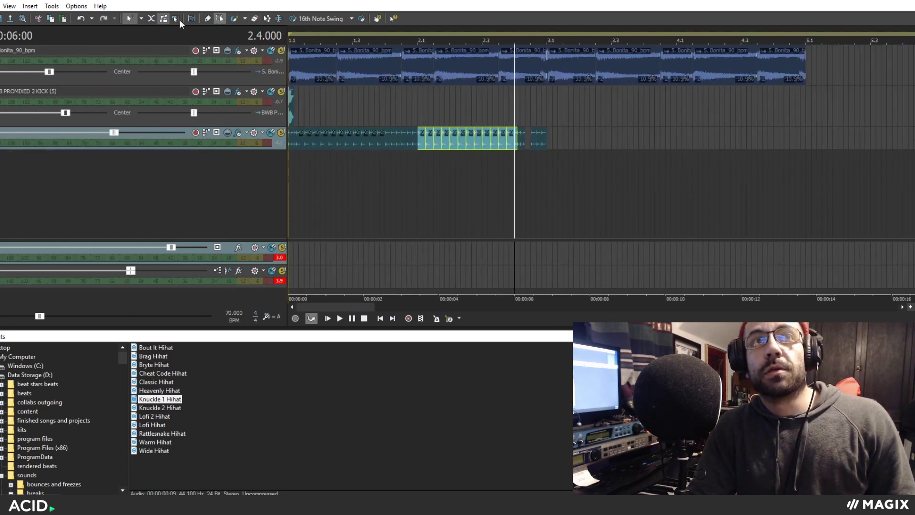
click(141, 19)
click(192, 35)
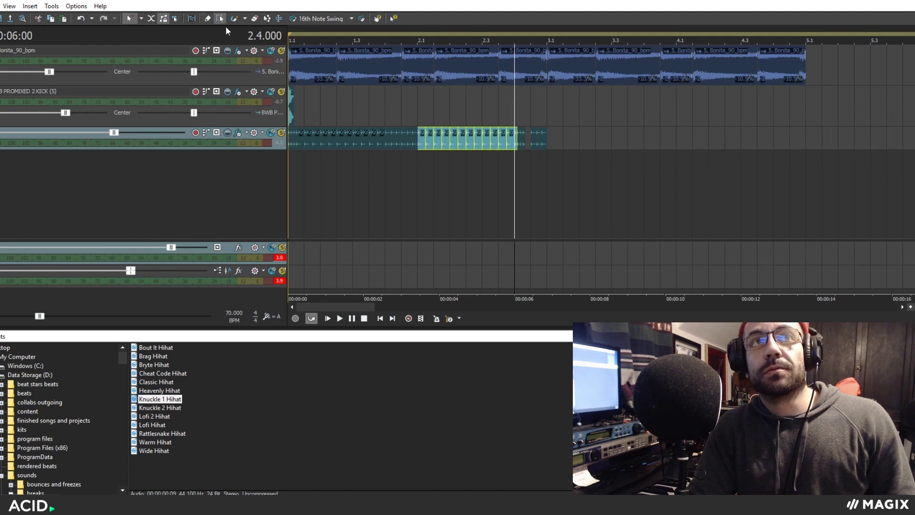
- Pitch the hi-hats of the opening roll in 1.1 down in descending steps, ending five semitones down, and play from the start
click(292, 138)
scroll(292, 137, up, 5)
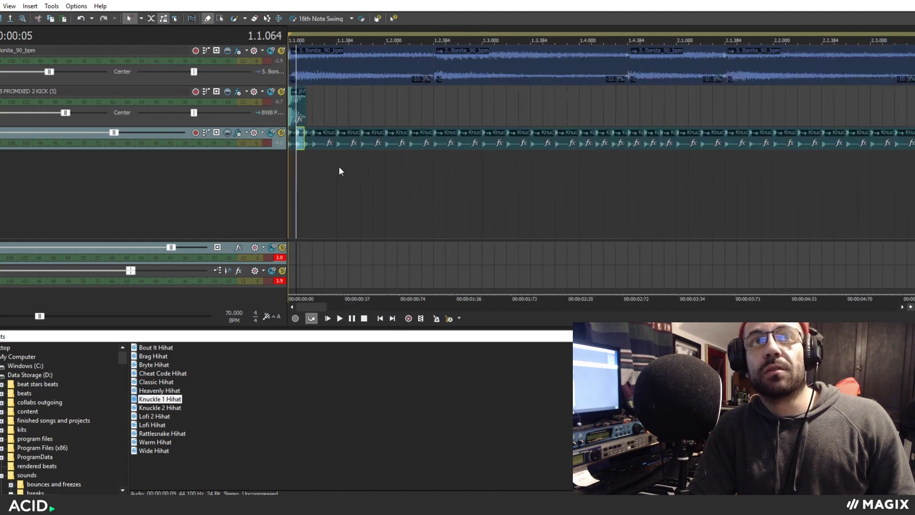
click(220, 19)
scroll(371, 152, up, 4)
drag(480, 172, 344, 136)
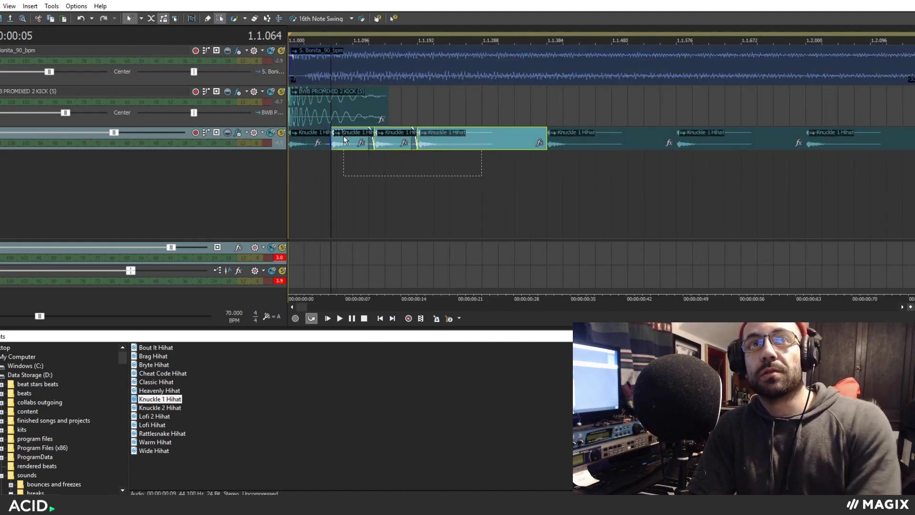
drag(460, 193, 403, 148)
click(330, 318)
scroll(425, 205, down, 4)
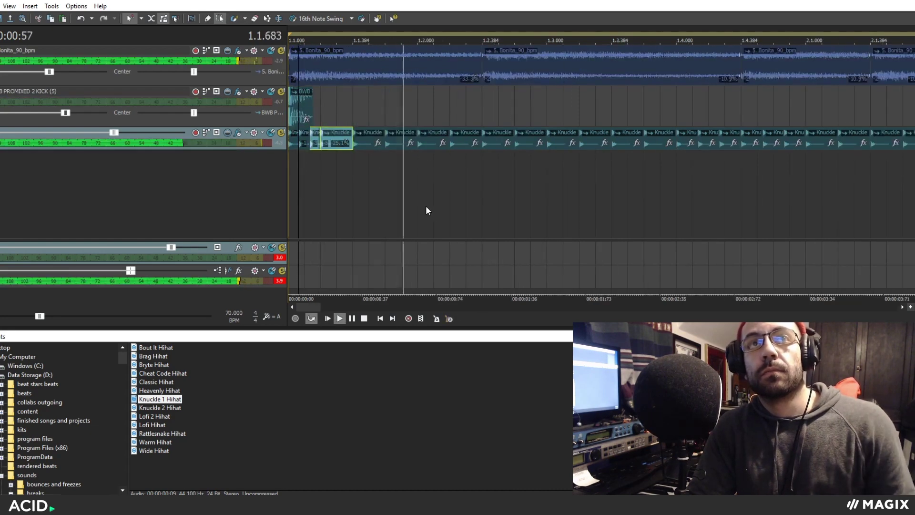
- Pitch the hi-hat at 1.1.384 down three semitones and lower the pitch of the hit after it
click(369, 142)
key(minus)
key(minus)
key(minus)
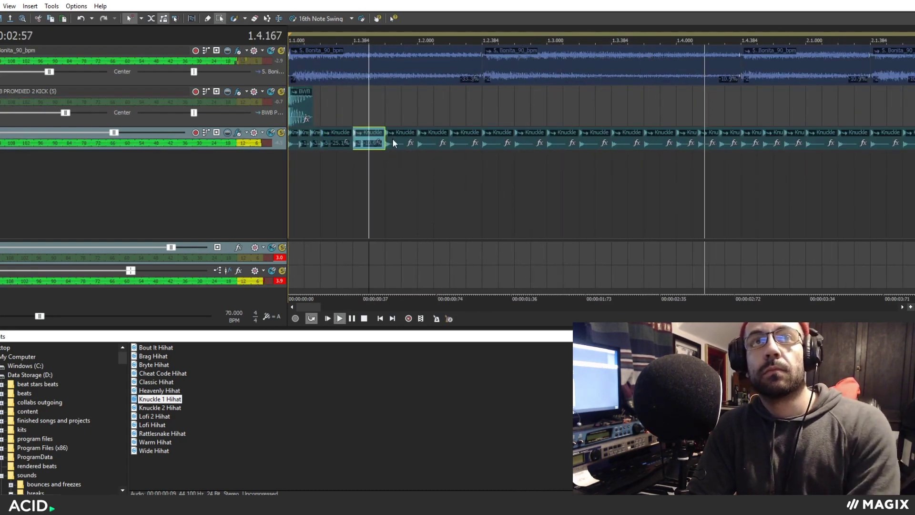
click(394, 140)
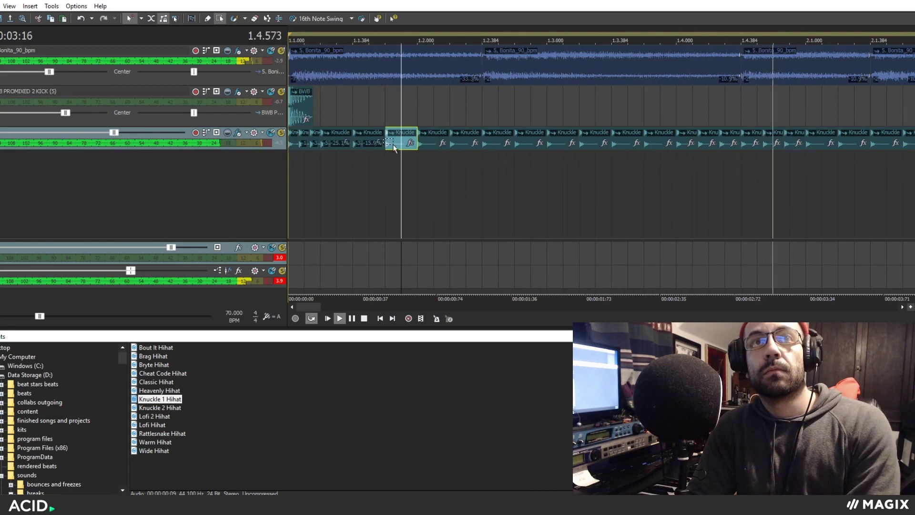
click(431, 139)
scroll(600, 179, down, 2)
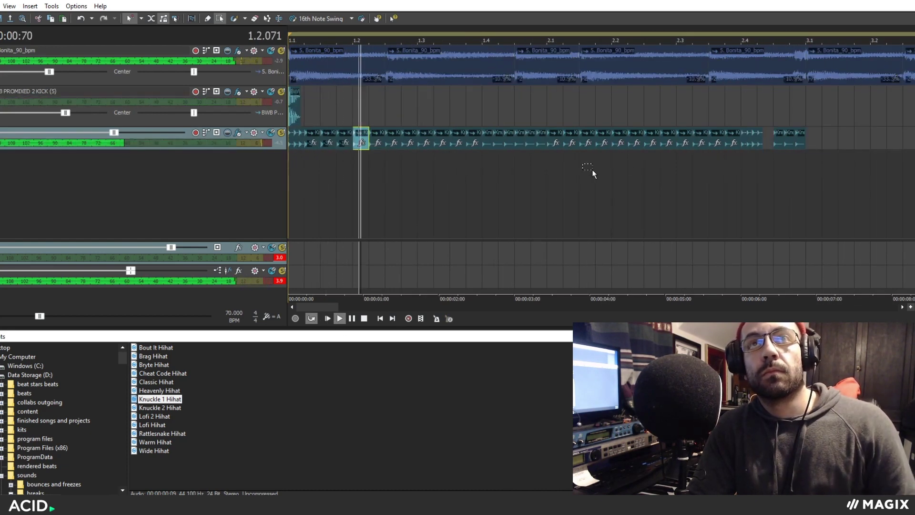
- Pitch the hi-hats of the short roll at 2.4 down in descending steps
click(740, 140)
scroll(758, 148, up, 2)
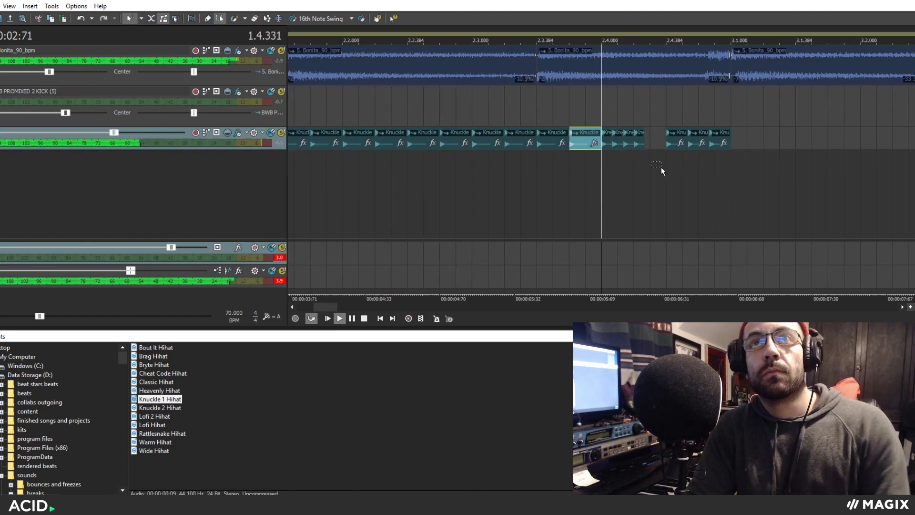
drag(662, 167, 610, 145)
click(639, 143)
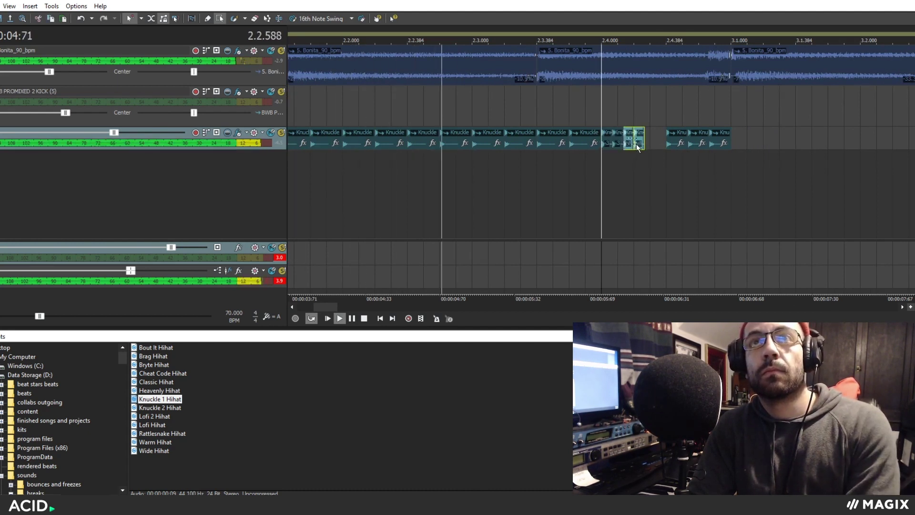
key(space)
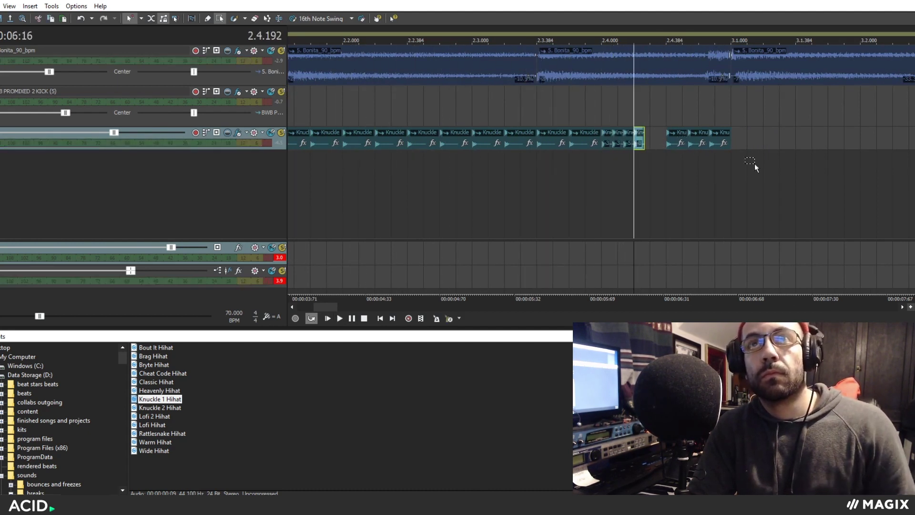
key(space)
- Pitch down the last hi-hat hits before 3.1 in steps and play from the start
drag(763, 162, 672, 131)
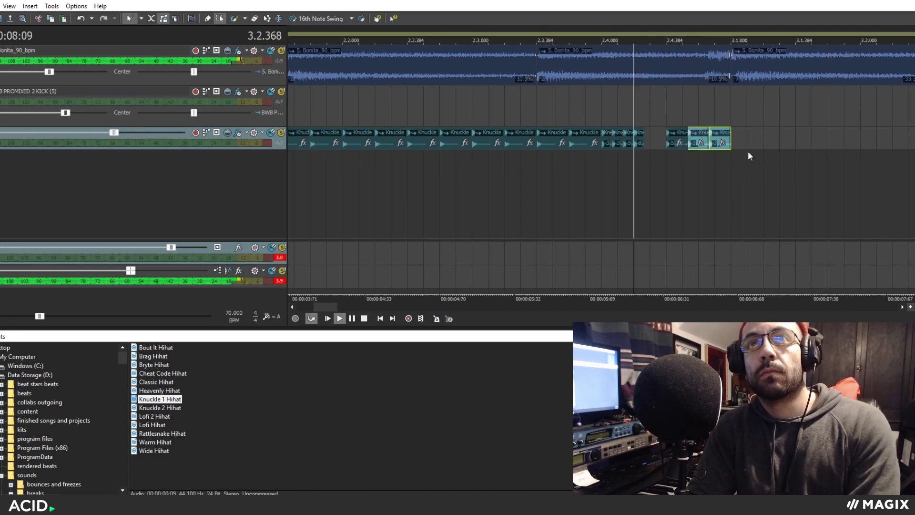
click(725, 146)
click(327, 317)
scroll(563, 196, down, 6)
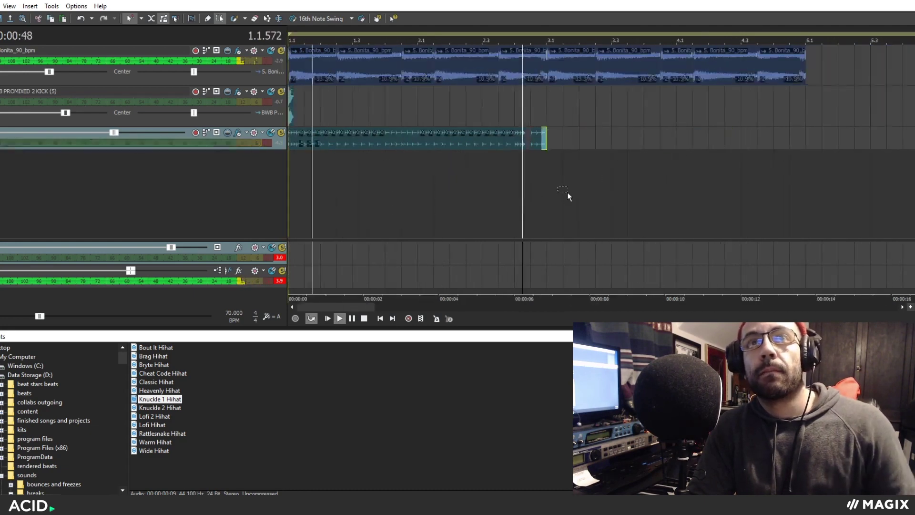
- Select the two bars of hi-hats and paste a copy of them at 3.1
drag(441, 165, 291, 135)
scroll(485, 165, up, 2)
click(486, 134)
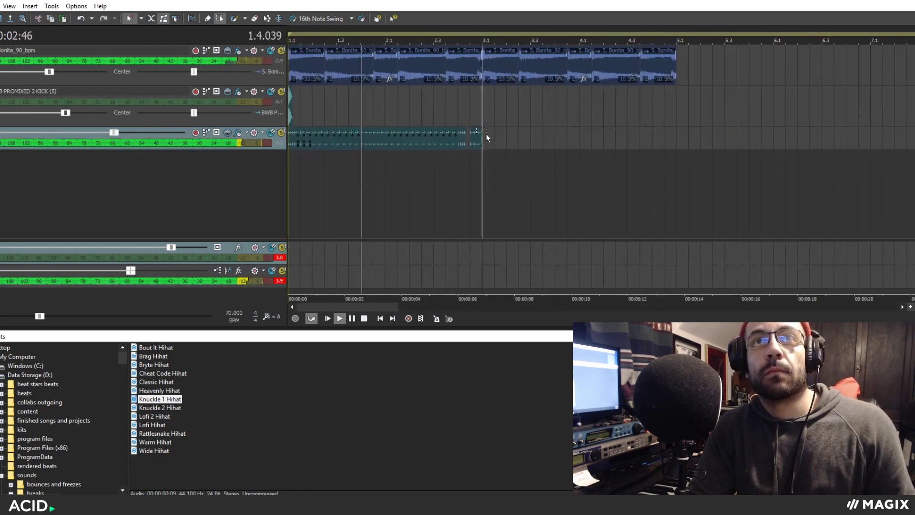
key(ctrl+v)
- Add BWB PROMIXED 2 CLAP (2) on a new track at 1.2 and draw a second kick at 1.3.384
click(207, 18)
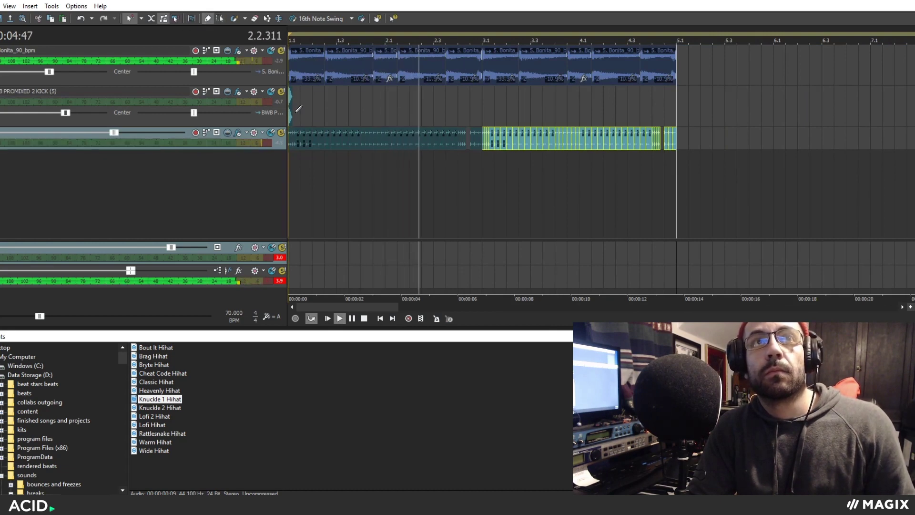
click(290, 108)
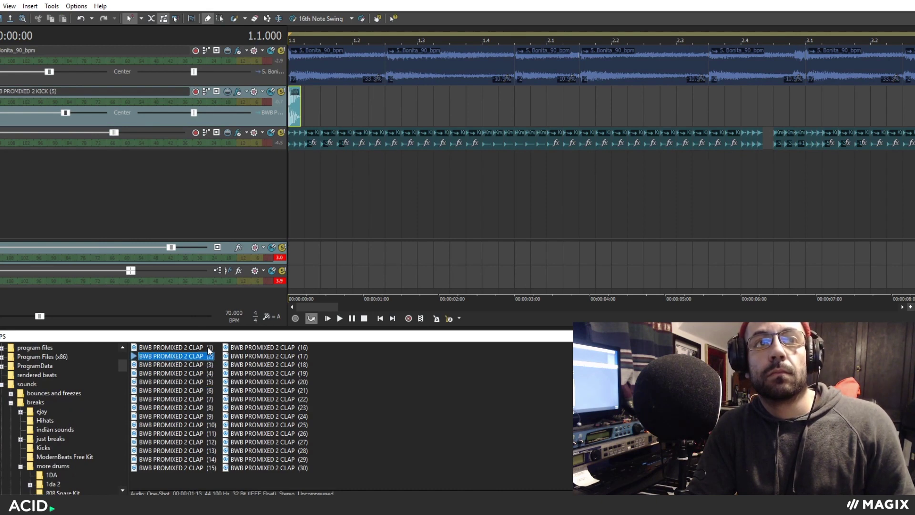
drag(208, 358, 362, 120)
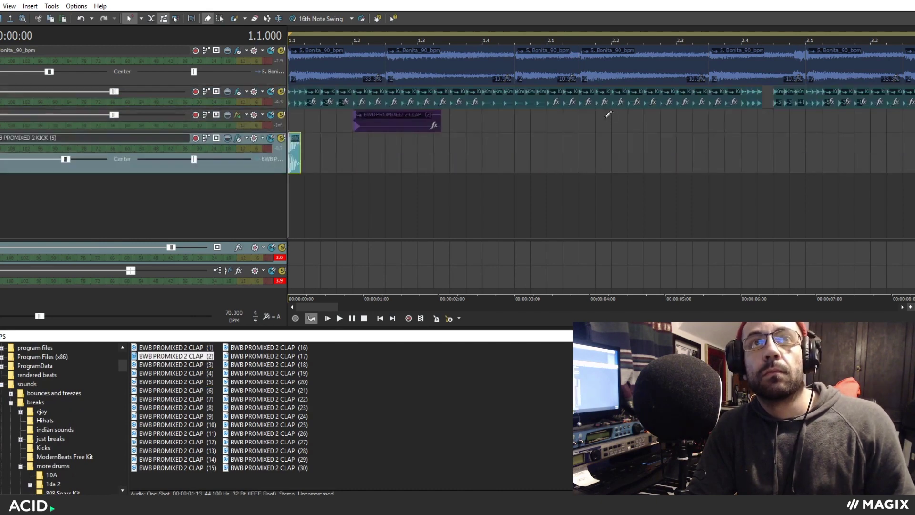
key(space)
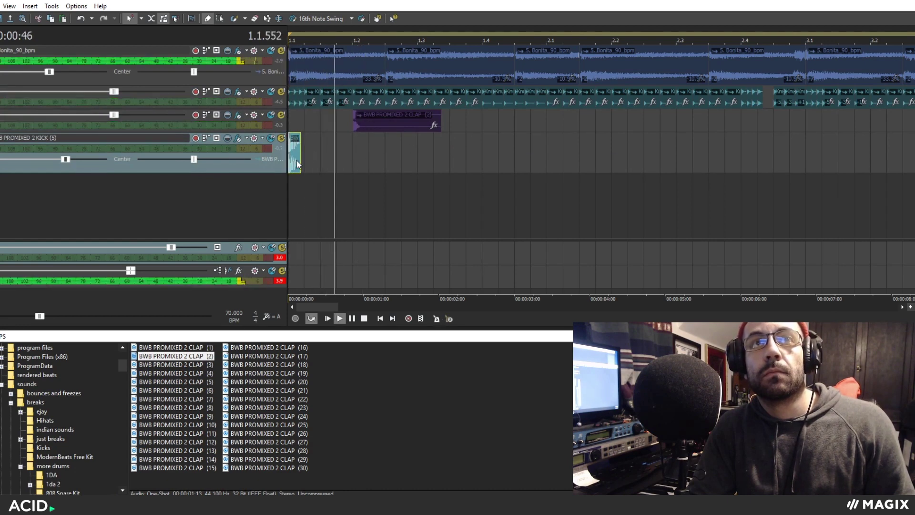
click(454, 158)
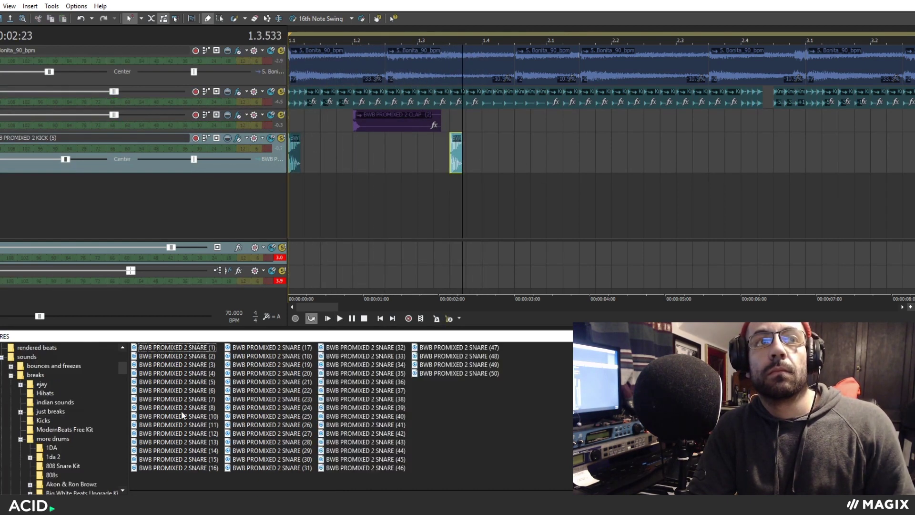
- Audition the snare samples, add BWB PROMIXED 2 SNARE (26) as a new track, and lower its volume
click(229, 416)
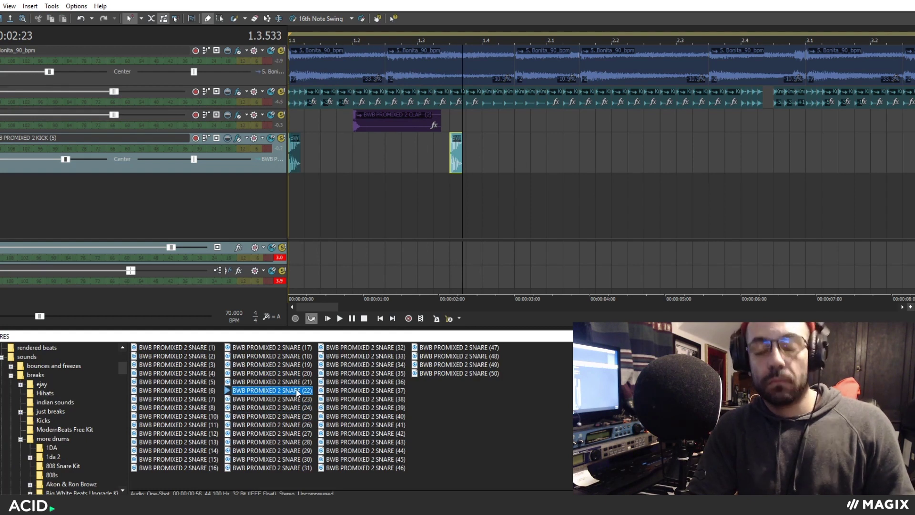
click(390, 373)
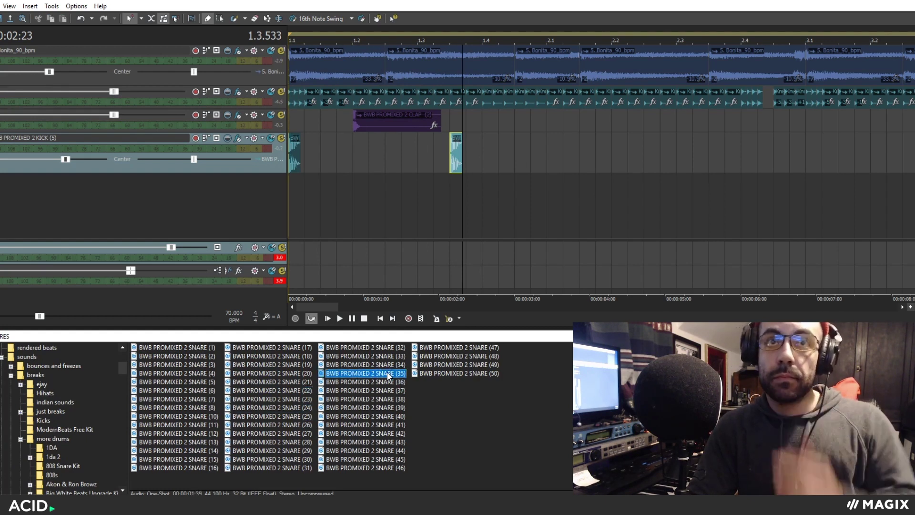
click(393, 365)
key(Up)
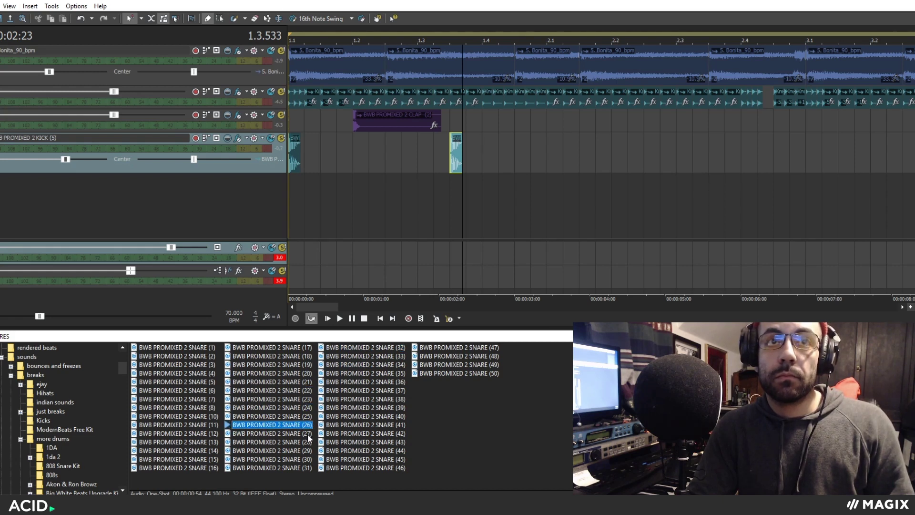
double_click(297, 427)
click(115, 183)
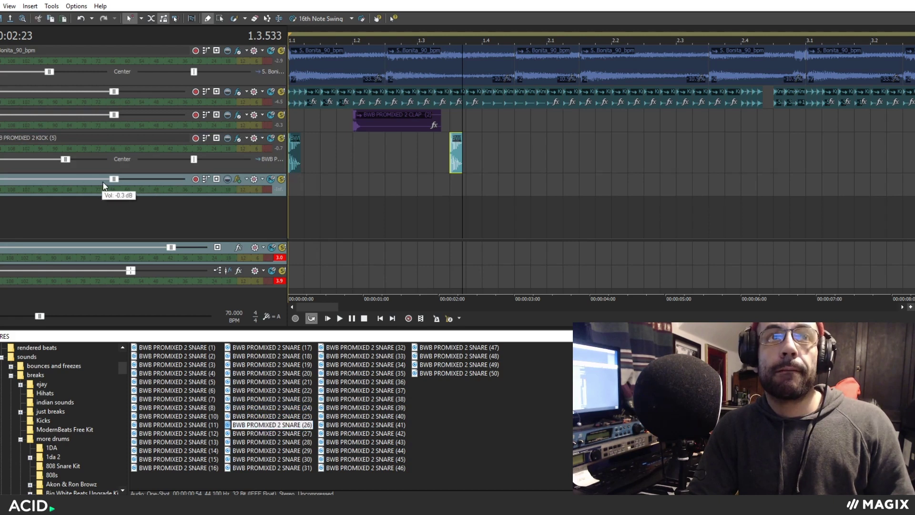
- During playback, draw a snare hit just before the second kick and another clap at 1.4
key(space)
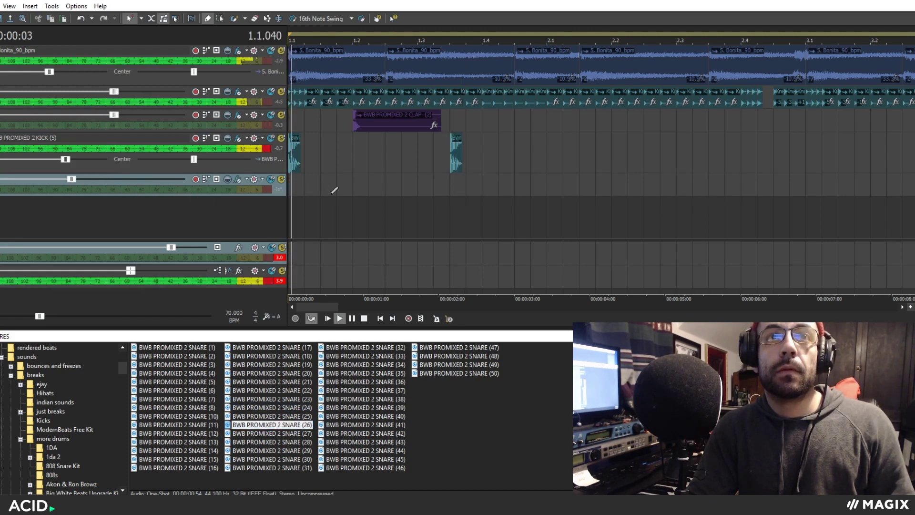
drag(434, 186, 450, 185)
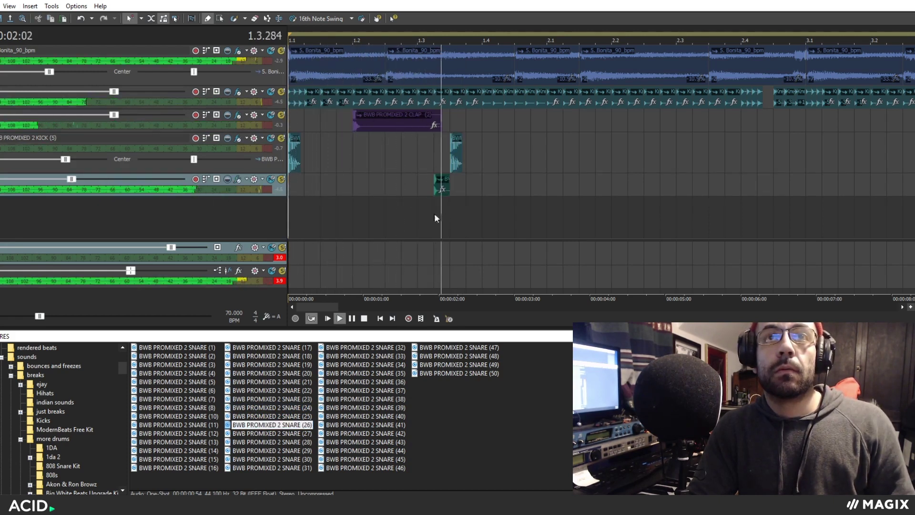
click(485, 123)
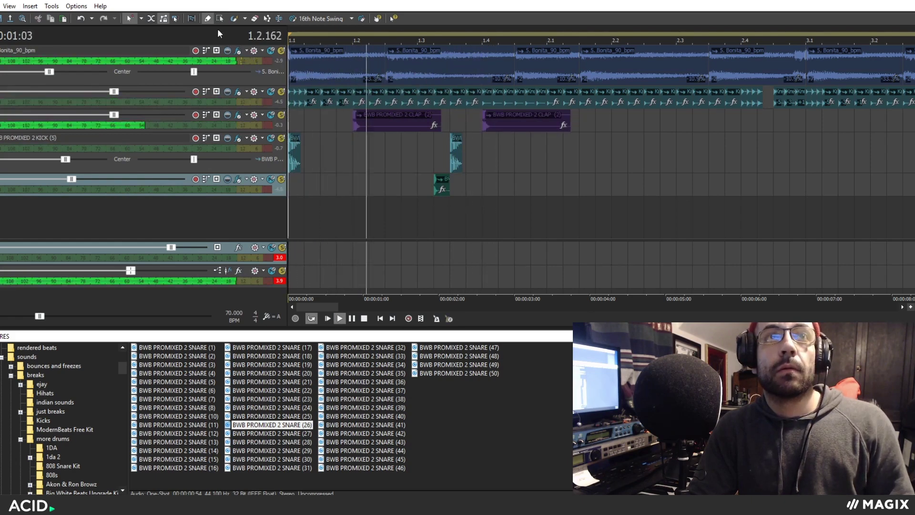
- Select and copy all clap, kick and snare hits of the first bar
click(220, 19)
scroll(458, 208, down, 2)
drag(478, 192, 281, 120)
- Try to paste a copy of the first bar's drum hits and undo the paste
click(418, 120)
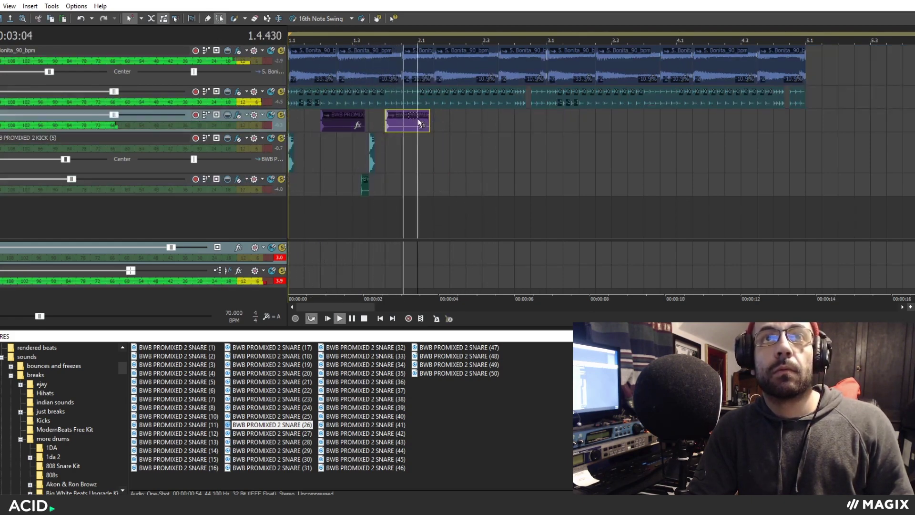
key(ctrl+v)
click(408, 150)
scroll(410, 150, up, 2)
key(space)
key(ctrl+z)
key(space)
scroll(510, 181, down, 3)
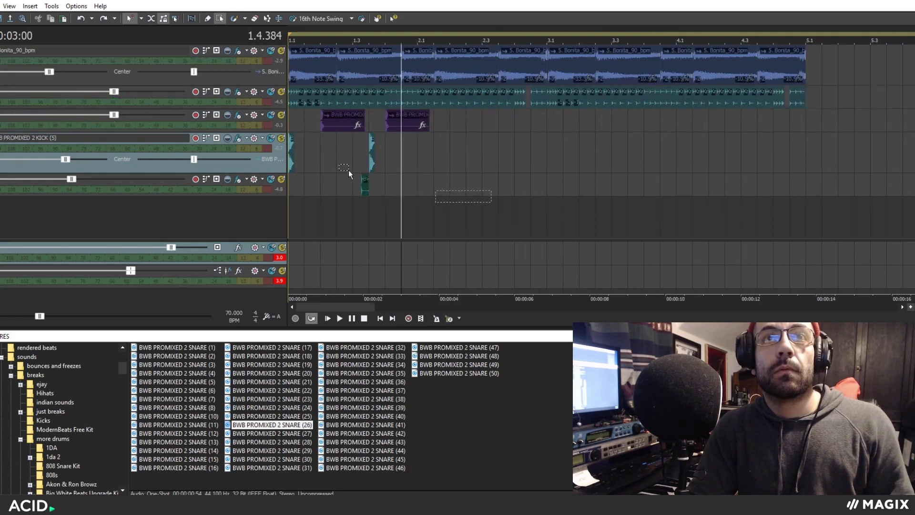
- Paste the copied clap, kick and snare hits at 2.1 and play the result
click(416, 119)
key(ctrl+v)
click(403, 139)
scroll(450, 157, up, 3)
key(space)
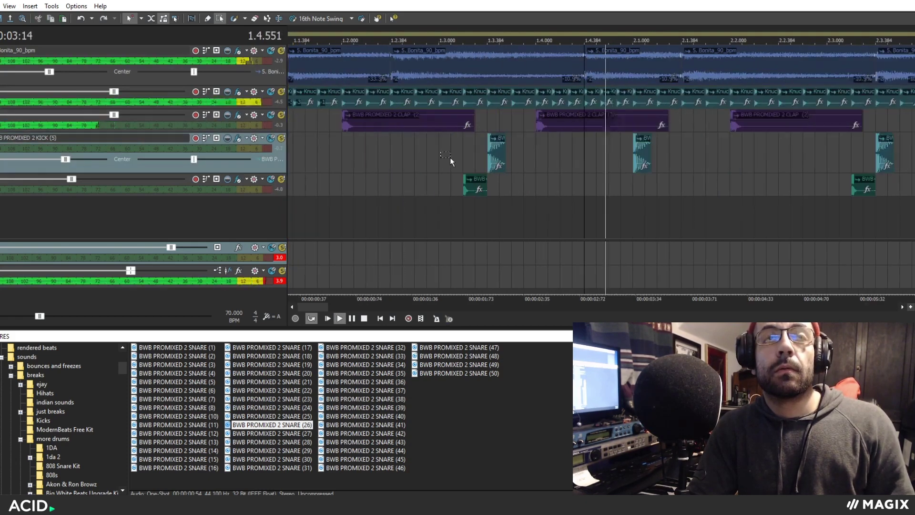
- With the Draw tool, move the kick at the start of bar 2 one 16th note later during playback
click(207, 19)
key(space)
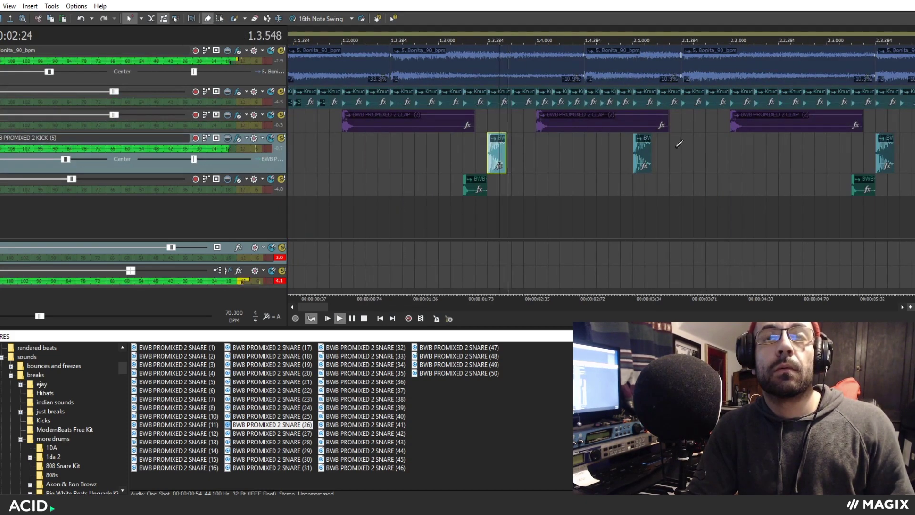
drag(647, 154, 671, 154)
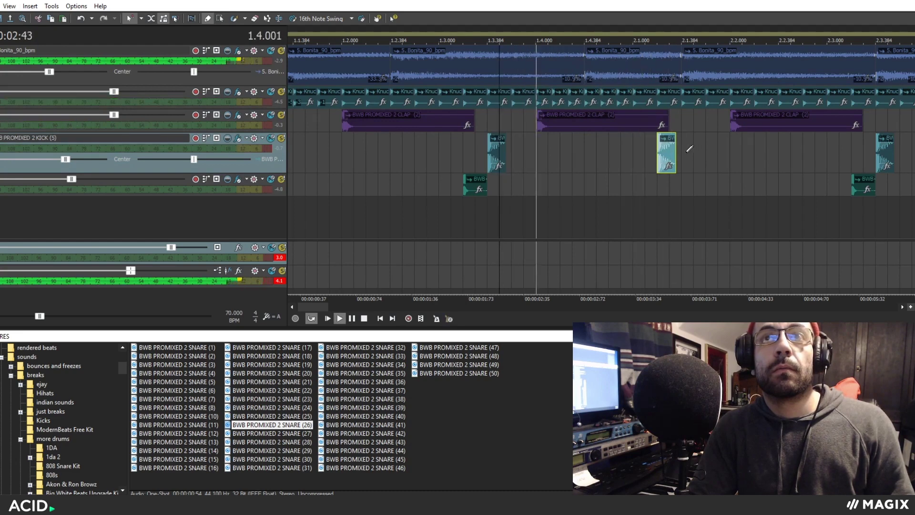
- During playback, draw kicks at 2.1.384 and one 16th note after 2.4 with the Draw tool
click(690, 148)
scroll(731, 155, down, 3)
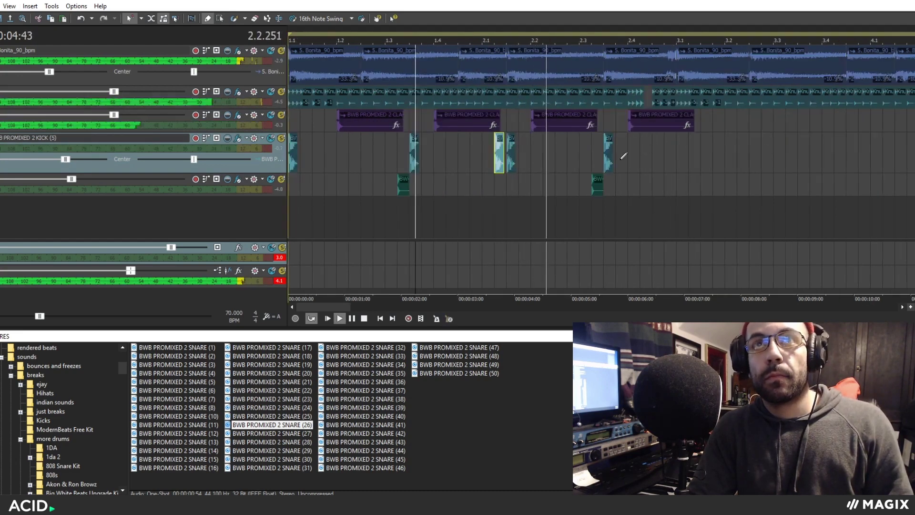
scroll(627, 173, up, 3)
scroll(656, 193, down, 1)
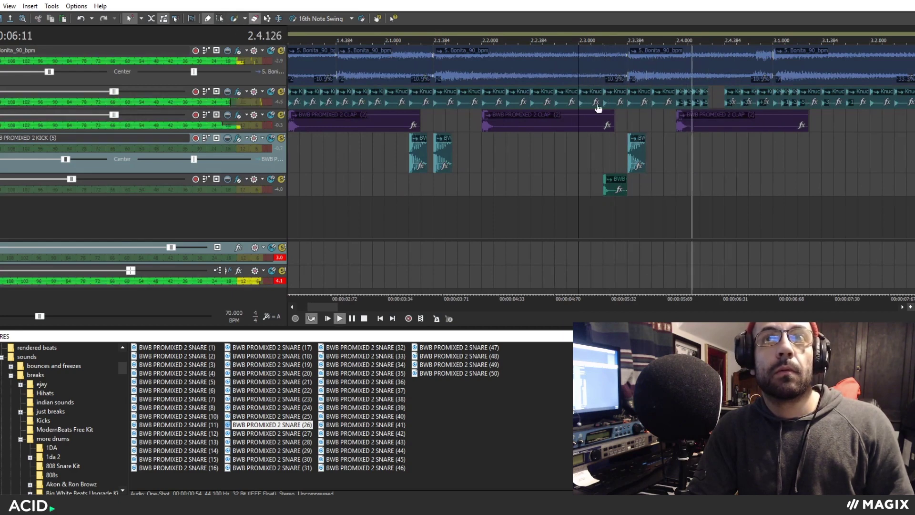
click(710, 151)
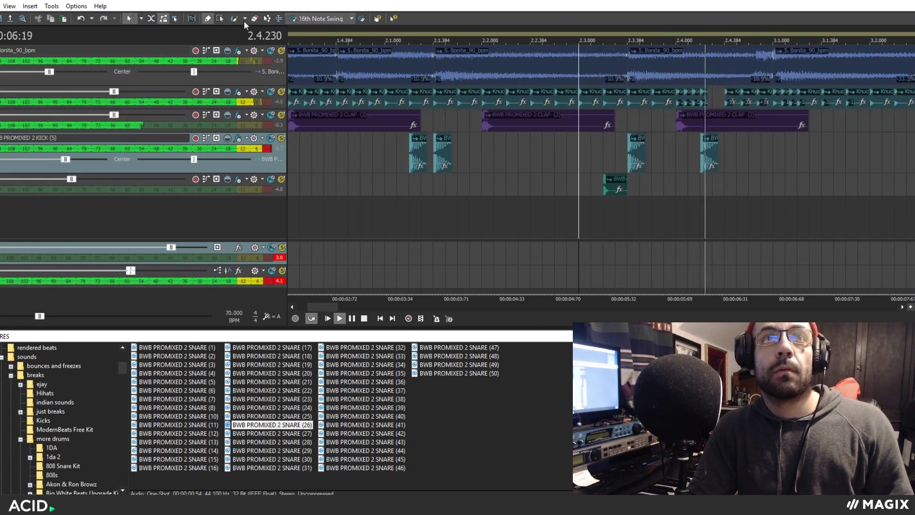
- Select and copy all clap, kick and snare hits of the first two bars and paste them at 3.1
click(219, 18)
scroll(582, 197, down, 4)
drag(583, 198, 215, 124)
key(ctrl+c)
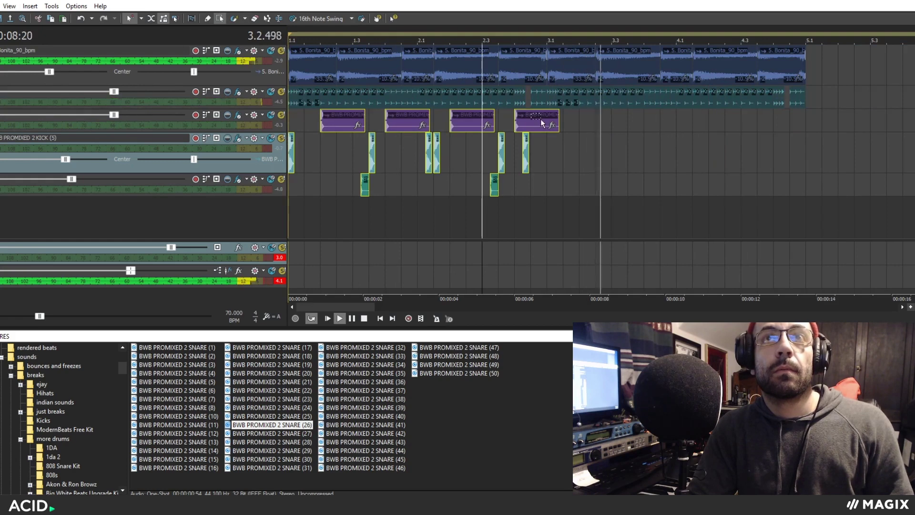
click(544, 120)
key(ctrl+v)
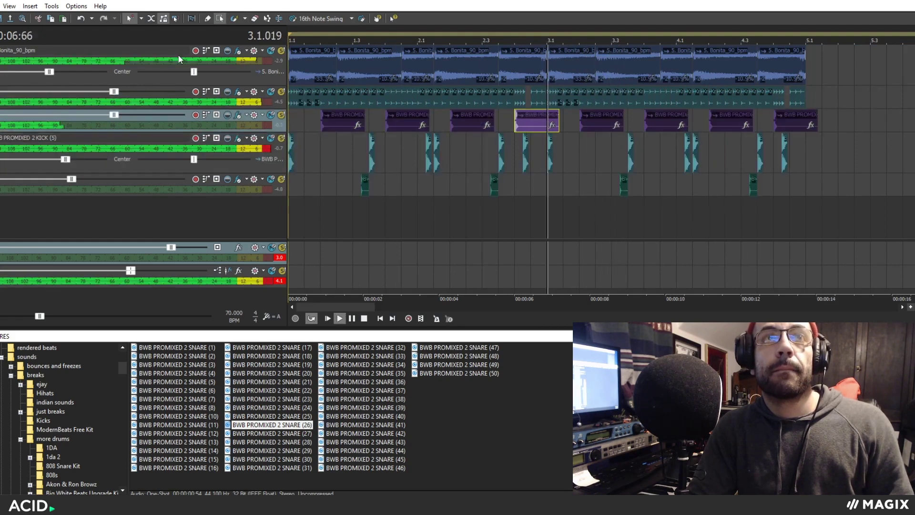
- Set a finer grid spacing and paint a fast kick roll at 4.3.384 with the Paint tool
click(141, 18)
click(186, 147)
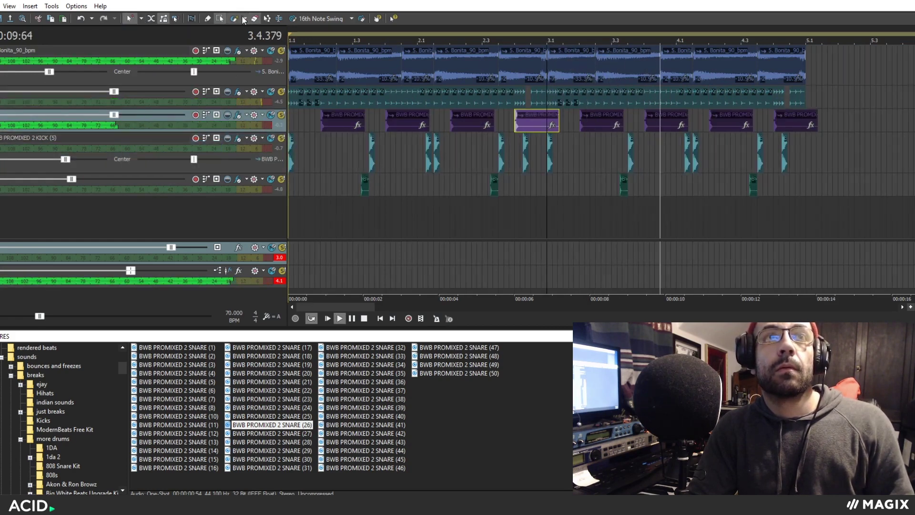
scroll(723, 188, up, 2)
key(space)
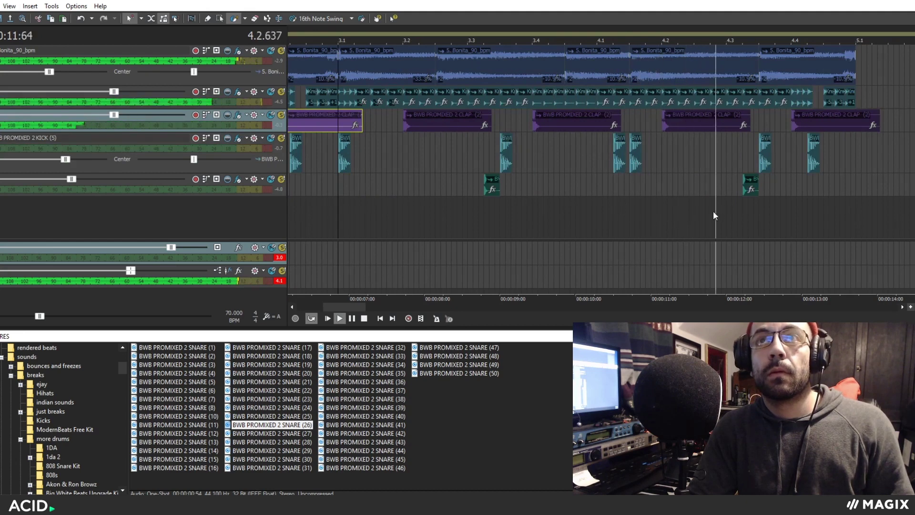
scroll(713, 207, up, 2)
drag(687, 156, 709, 156)
key(space)
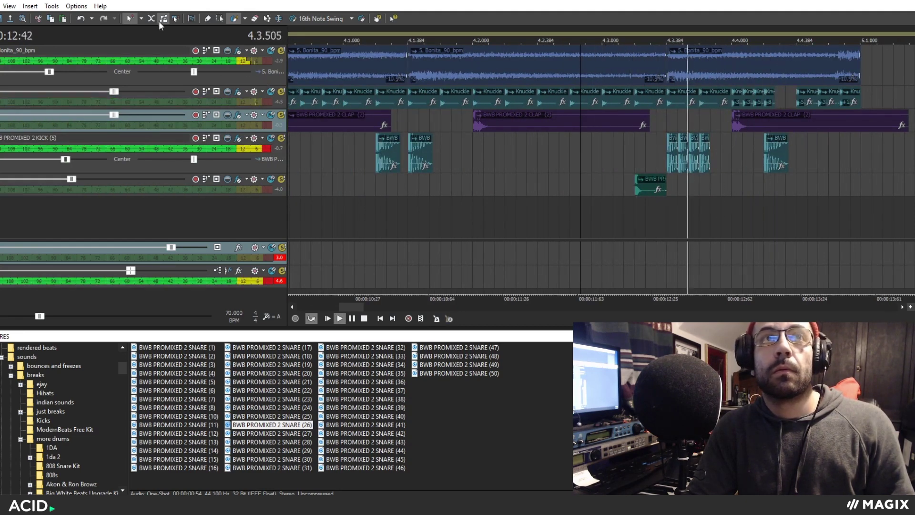
- Change the grid spacing again and paint more kicks from the last kick to the end of bar 4
click(142, 18)
click(163, 122)
key(space)
key(space)
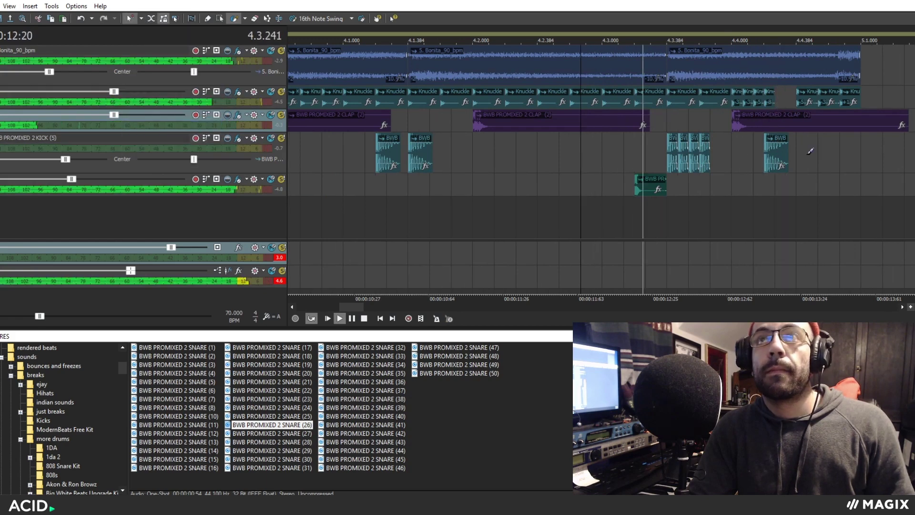
scroll(665, 206, down, 6)
- Play the project from the start and lower the hi-hat track's volume to about -2 dB
key(space)
click(330, 318)
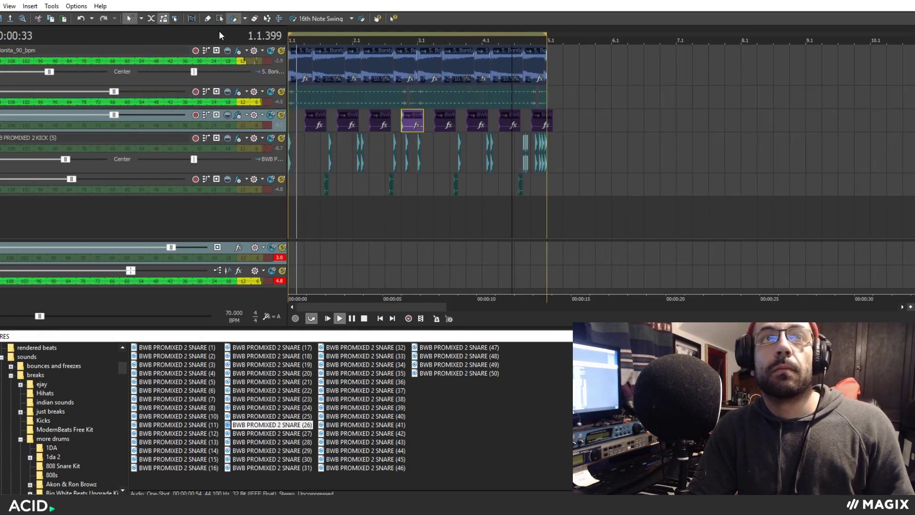
drag(114, 91, 93, 91)
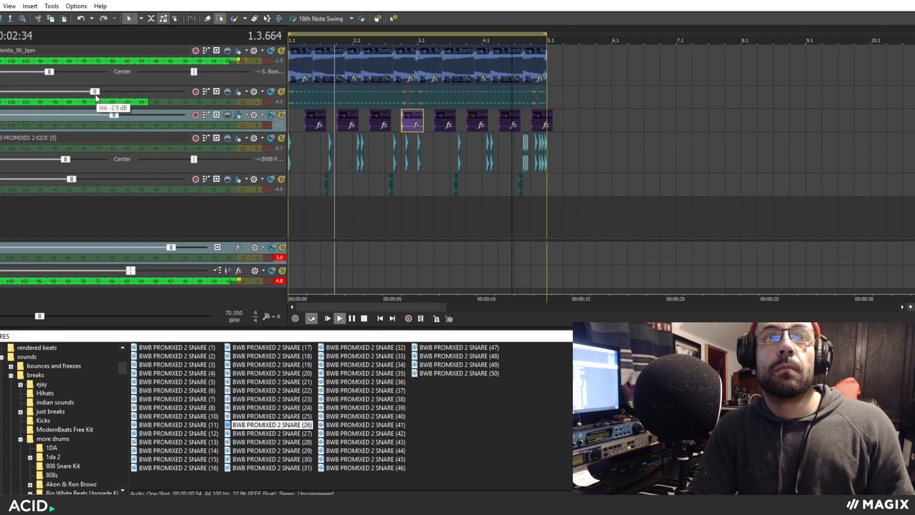
- Remove the Bonita sample track and add 3. Been_A_While_140_bpm from the Comps folder as a new track
click(305, 75)
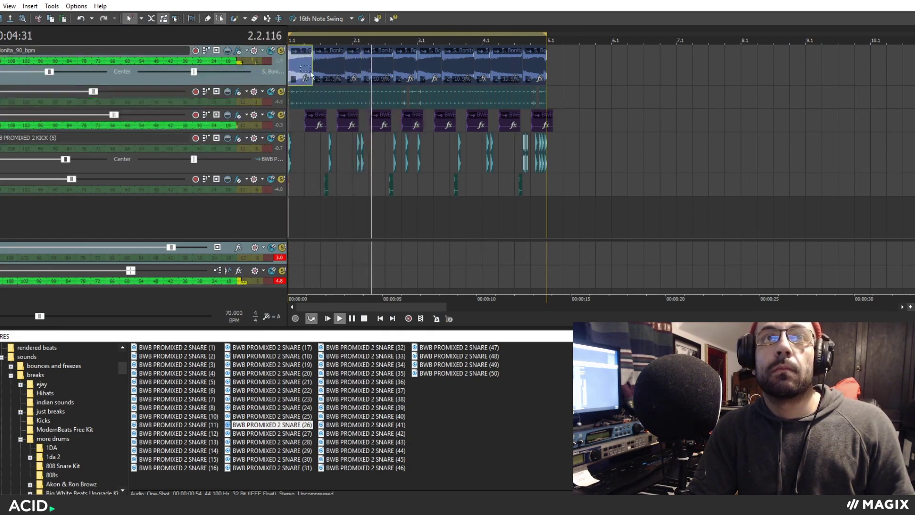
scroll(419, 166, up, 3)
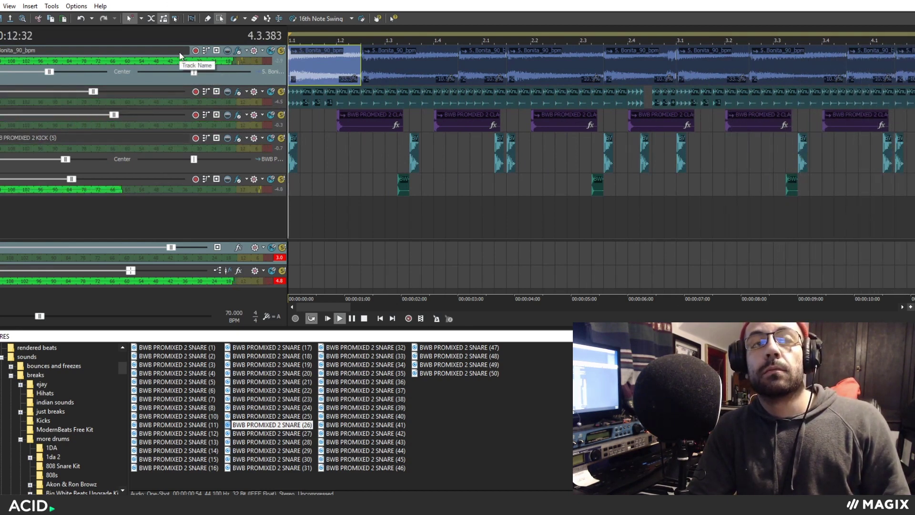
key(space)
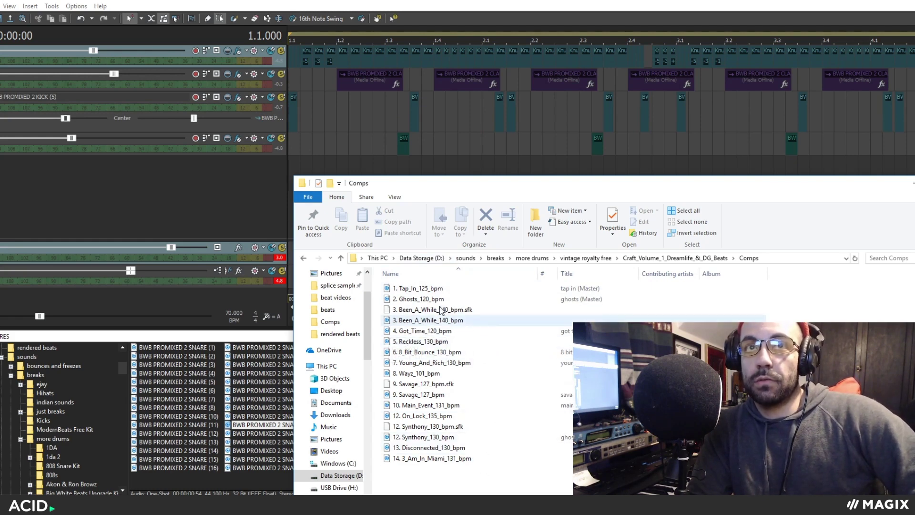
drag(447, 320, 292, 169)
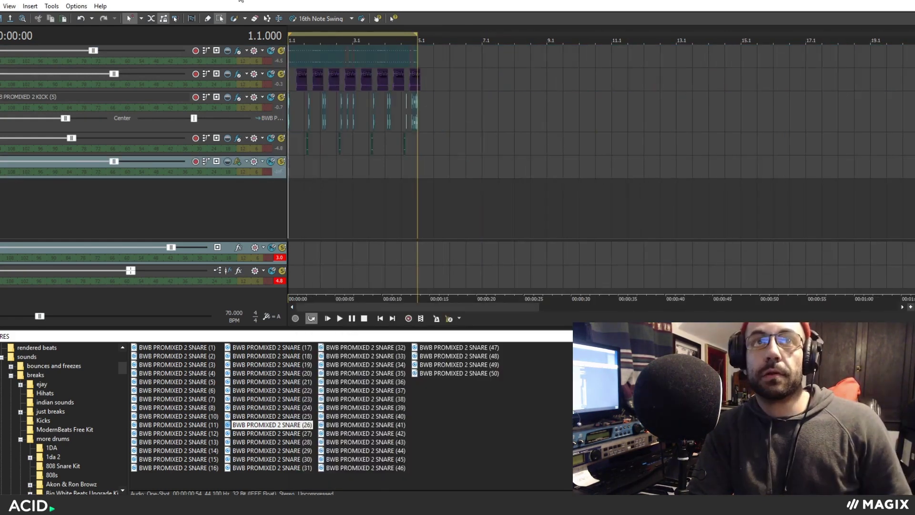
- Draw the Been_A_While sample across bars 1 to 4 with its track volume raised and play the beat with it
key(space)
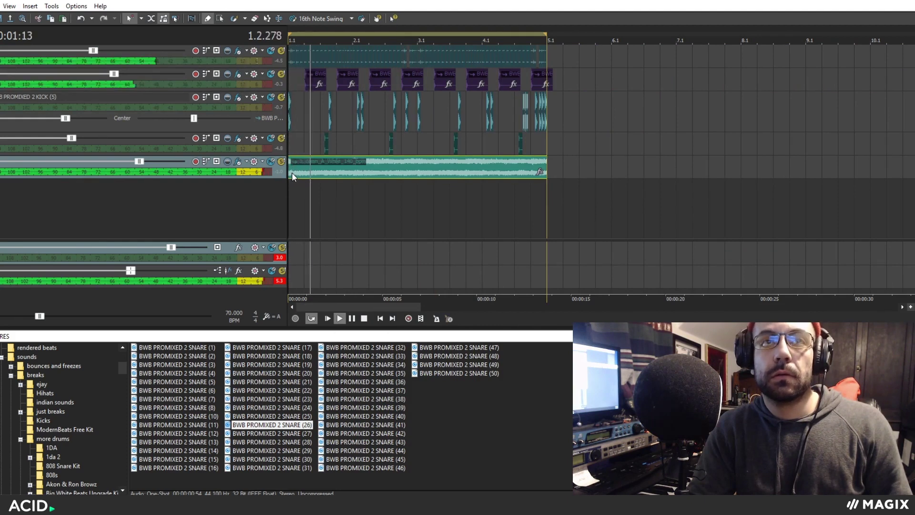
scroll(391, 197, up, 3)
scroll(392, 196, down, 3)
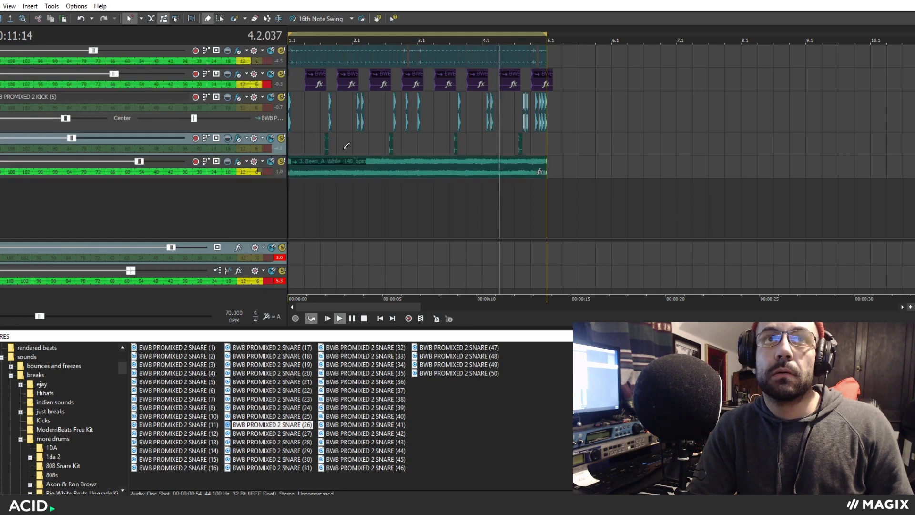
scroll(506, 191, up, 3)
scroll(506, 191, down, 5)
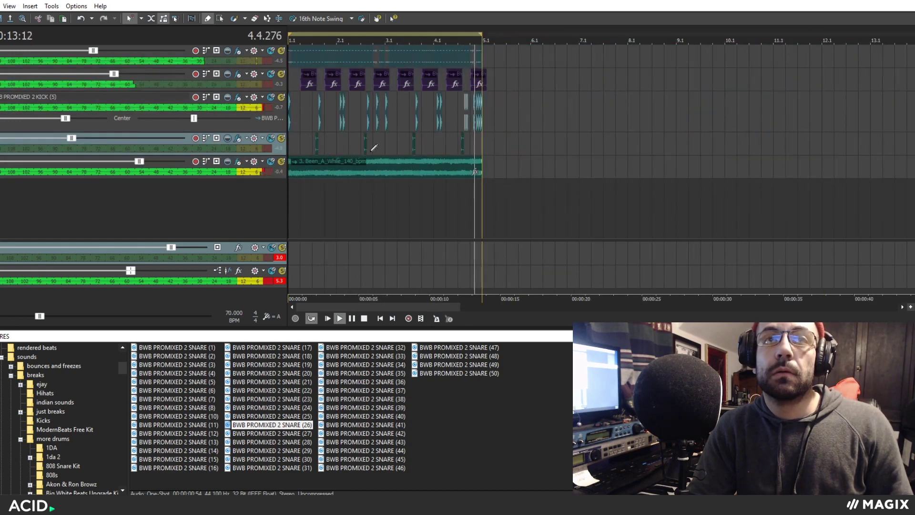
key(space)
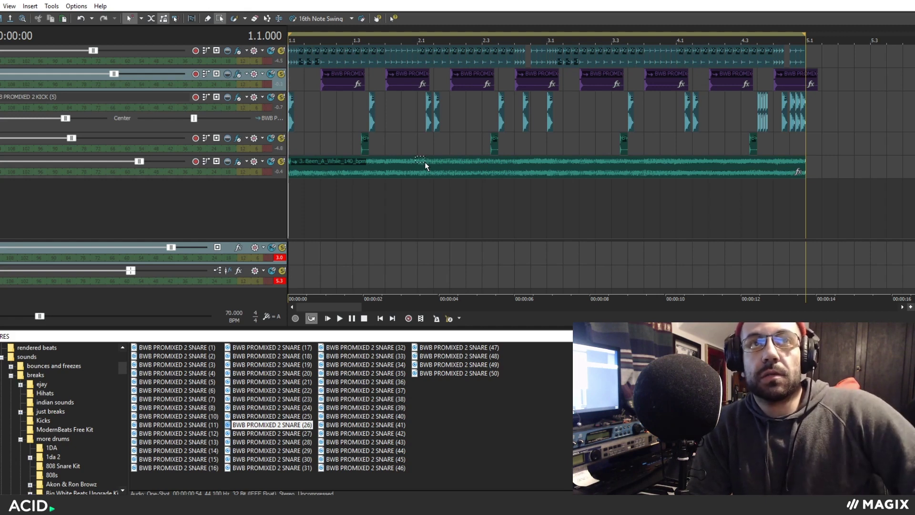
click(411, 149)
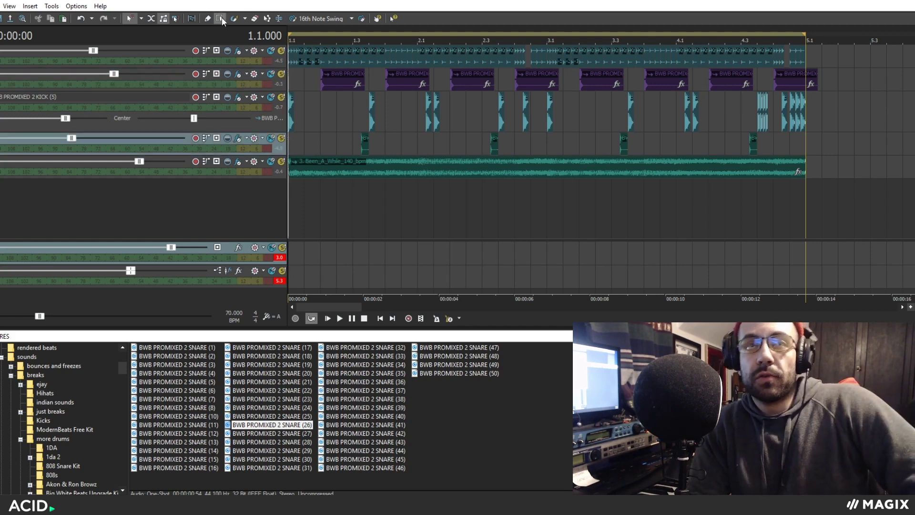